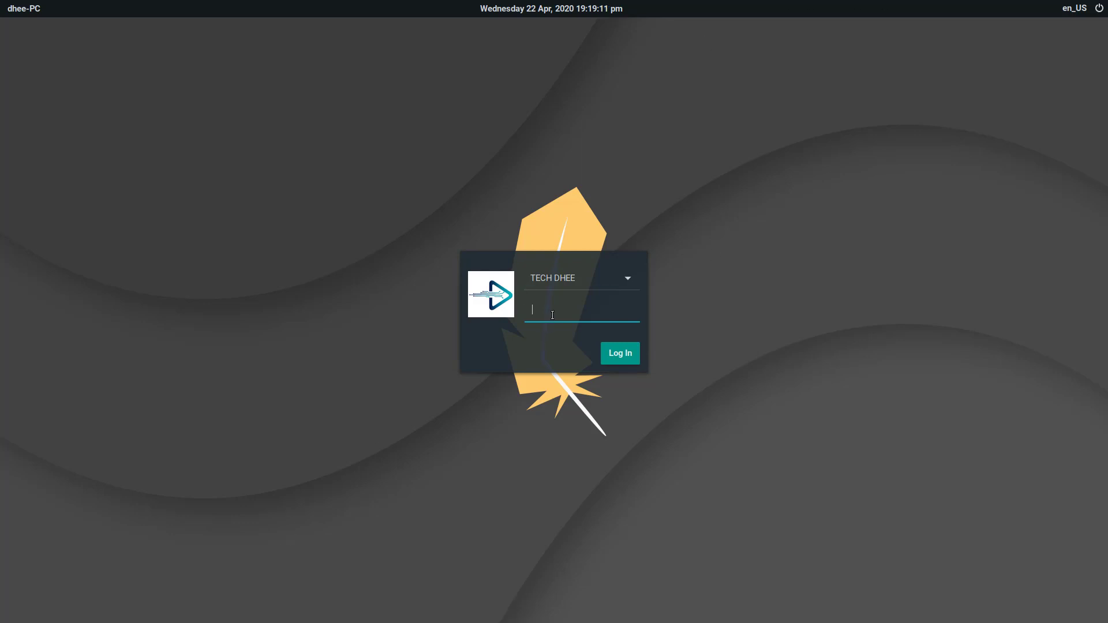
Step: Log in with the account password and close the Linux Lite welcome window
{"action": "key", "text": "Return"}
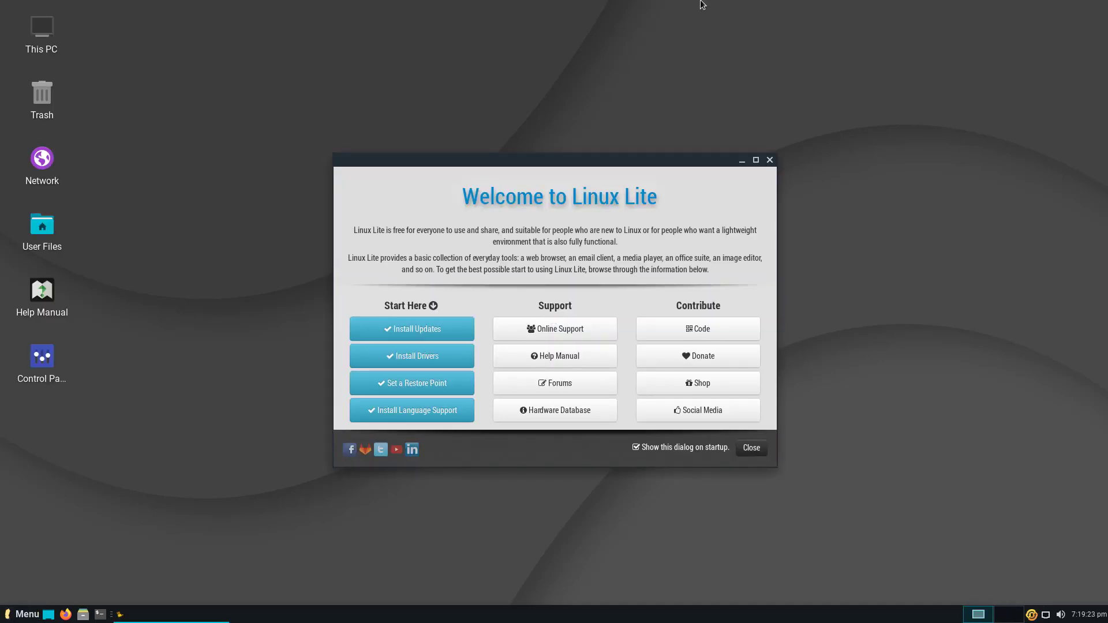
{"action": "left_click", "coordinate": [770, 160]}
{"action": "left_click_drag", "start_coordinate": [98, 1], "coordinate": [1, 511]}
{"action": "left_click", "coordinate": [1, 479]}
Step: Look over the application menu, the update notifier's options and the network connection options
{"action": "left_click", "coordinate": [14, 616]}
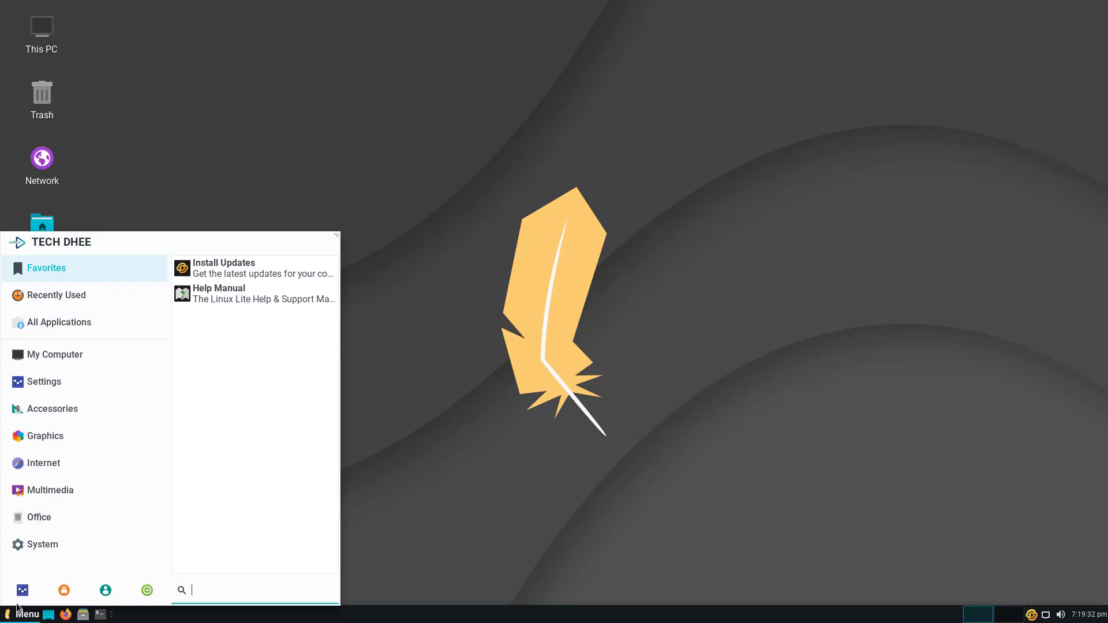
{"action": "left_click", "coordinate": [461, 435]}
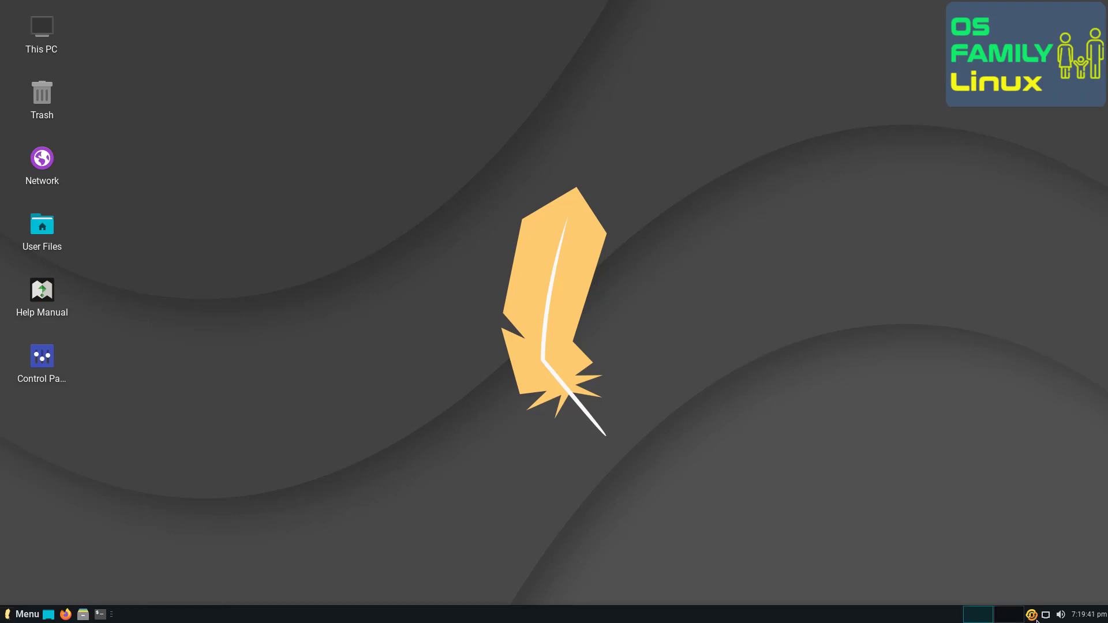
{"action": "right_click", "coordinate": [1032, 617]}
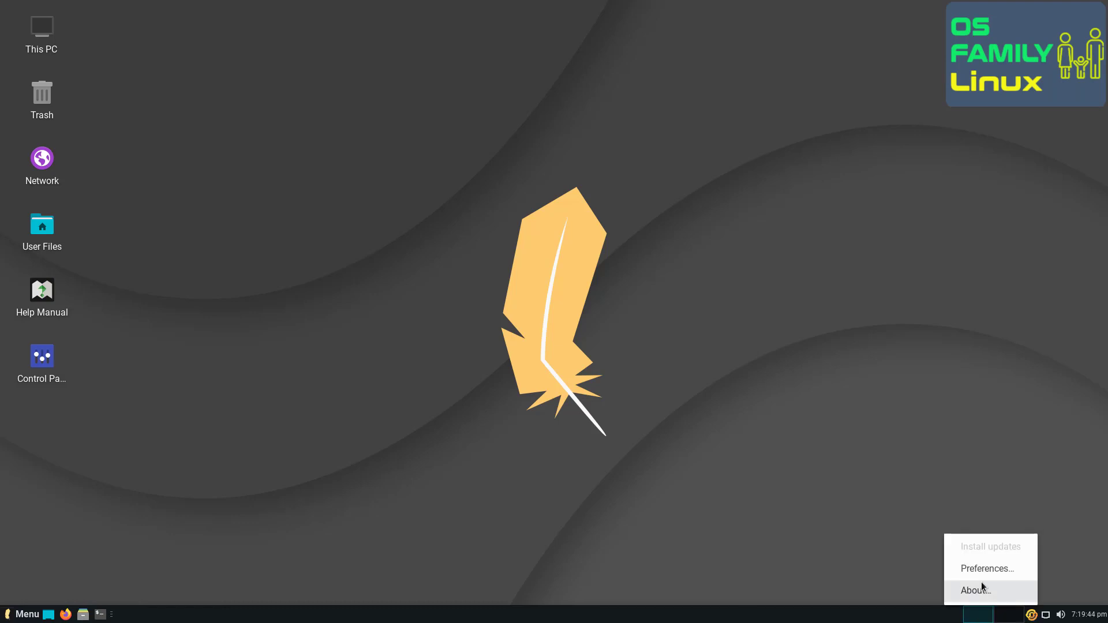
{"action": "left_click", "coordinate": [1045, 615]}
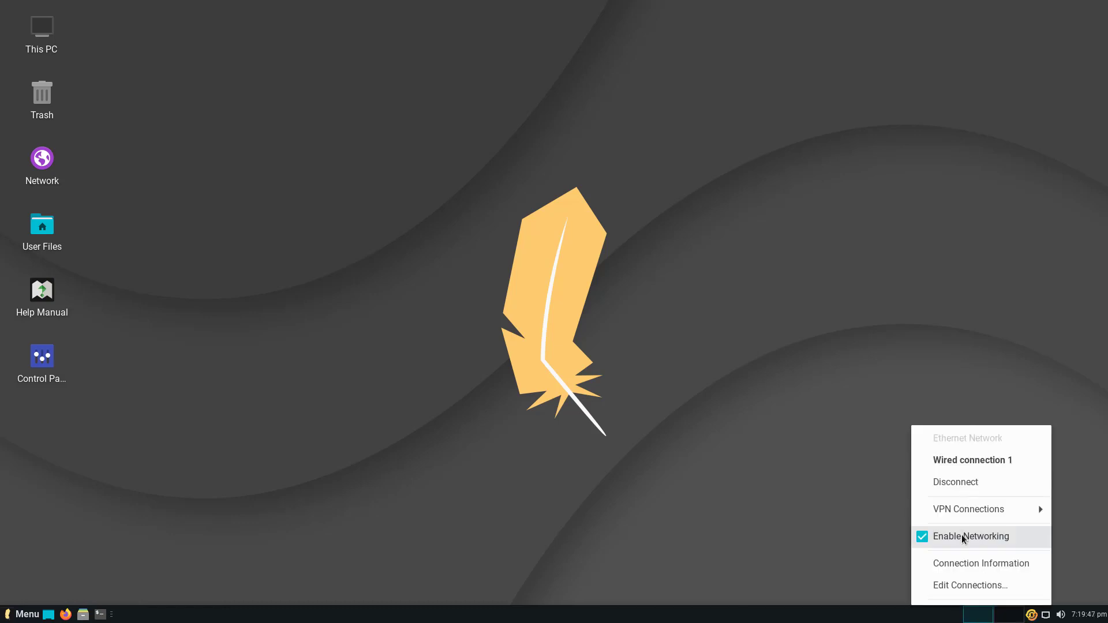
Step: Raise the speaker and microphone volumes to their slider marks, and view the April 2020 calendar
{"action": "left_click", "coordinate": [1061, 615]}
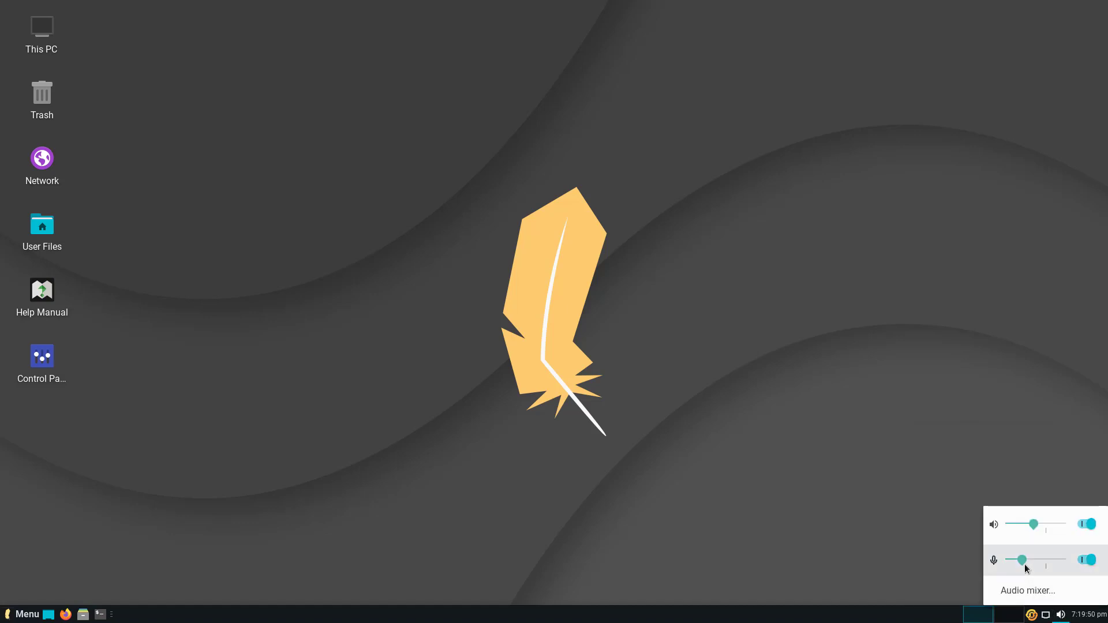
{"action": "left_click", "coordinate": [1058, 523]}
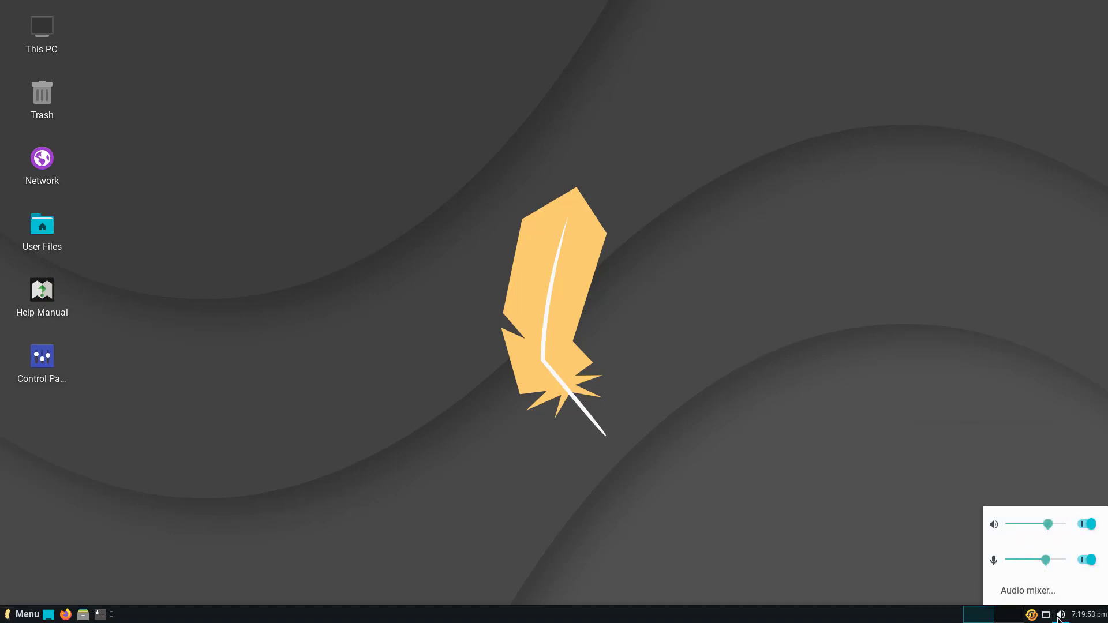
{"action": "left_click", "coordinate": [1089, 616]}
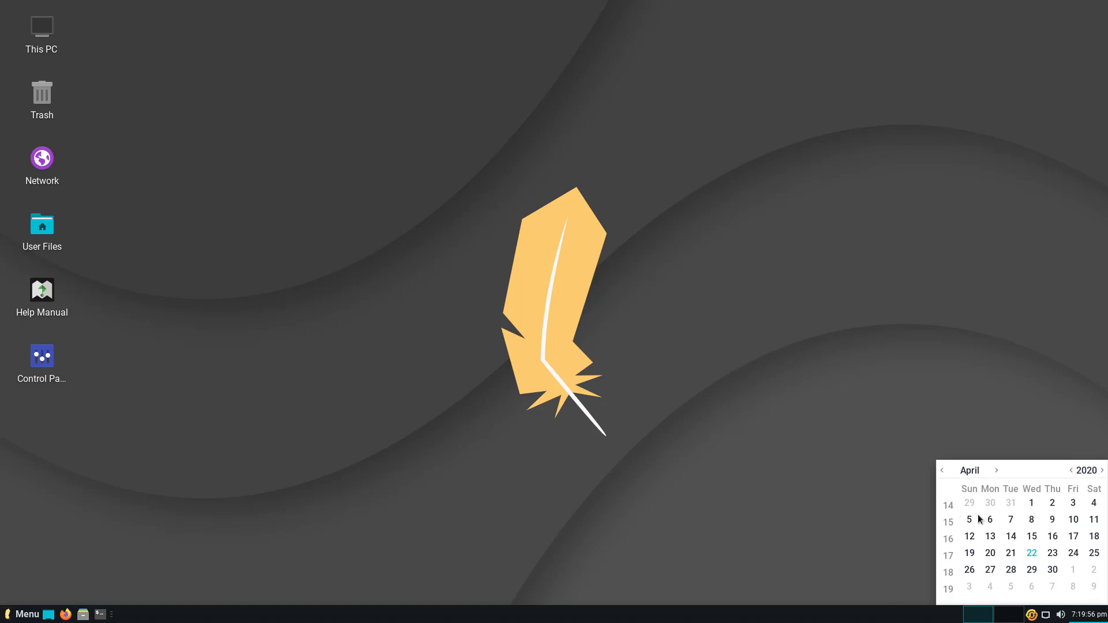
{"action": "left_click", "coordinate": [1059, 394]}
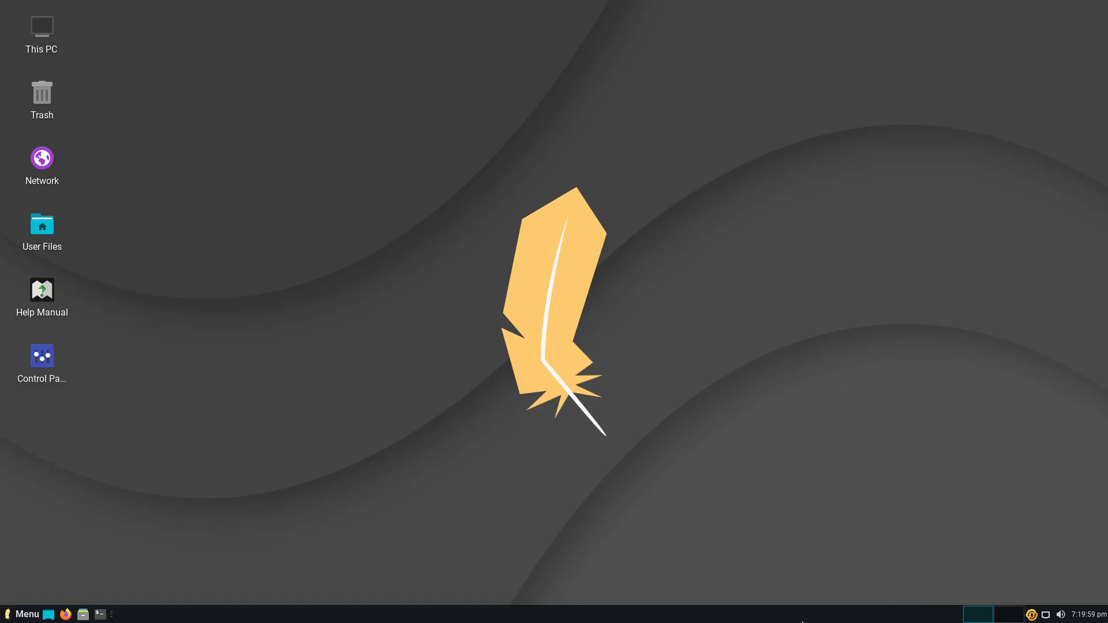
Step: Open the home folder in the file manager, reposition its window and examine the context options for its empty area
{"action": "left_click", "coordinate": [84, 615]}
{"action": "left_click_drag", "start_coordinate": [329, 13], "coordinate": [689, 61]}
{"action": "right_click", "coordinate": [570, 193]}
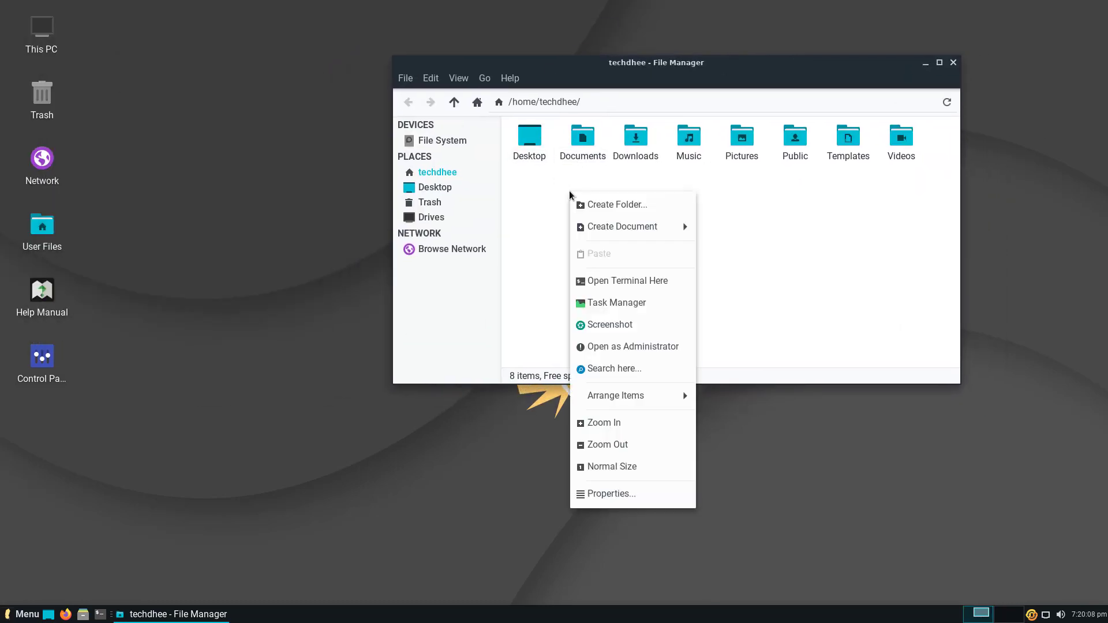
{"action": "left_click", "coordinate": [604, 183]}
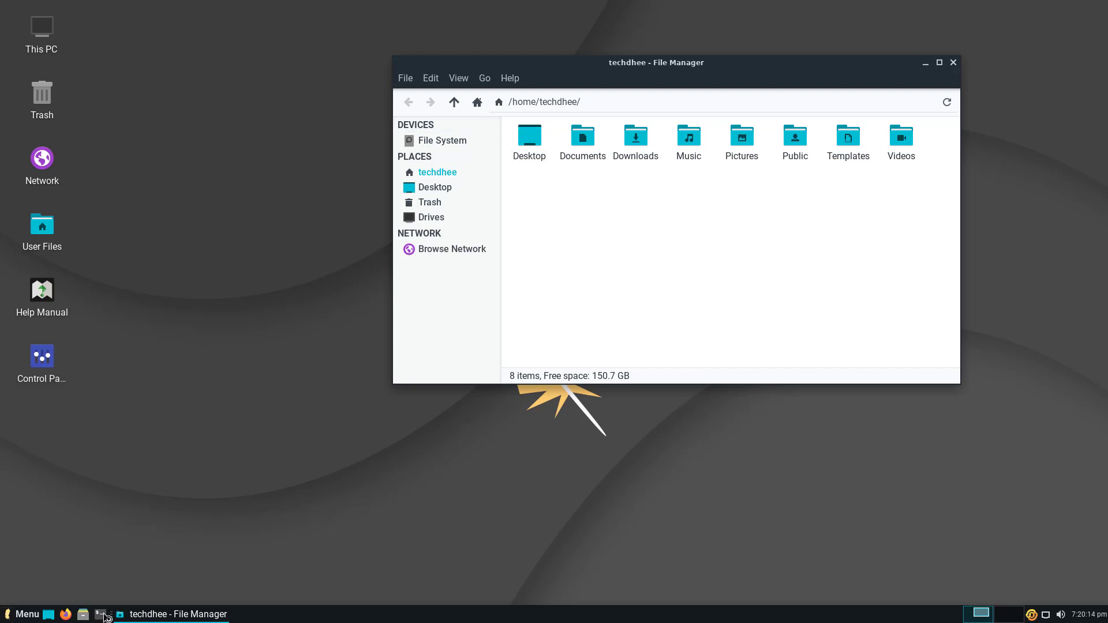
Step: Open a terminal beside the file manager and examine the date, memory and disk lines in its greeting
{"action": "left_click_drag", "start_coordinate": [324, 327], "coordinate": [485, 199]}
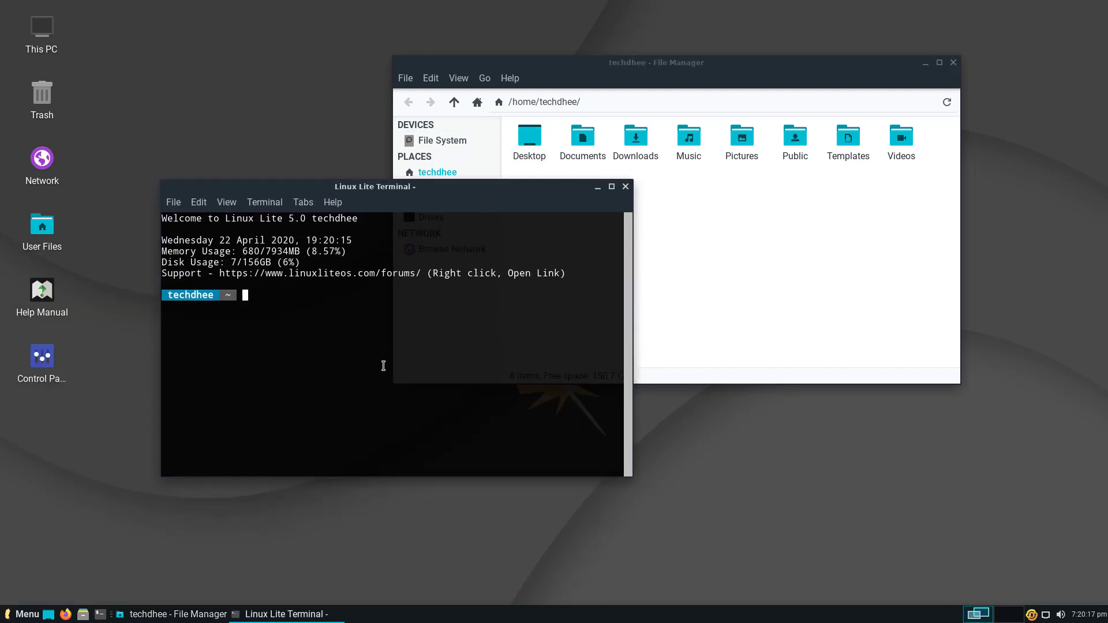
{"action": "left_click_drag", "start_coordinate": [162, 217], "coordinate": [618, 275]}
{"action": "left_click", "coordinate": [272, 254]}
{"action": "left_click_drag", "start_coordinate": [170, 243], "coordinate": [382, 255]}
{"action": "left_click", "coordinate": [383, 306]}
Step: Switch back and forth between the terminal and file manager windows, ending on the file manager
{"action": "left_click", "coordinate": [694, 199]}
{"action": "left_click", "coordinate": [349, 352]}
{"action": "left_click", "coordinate": [705, 258]}
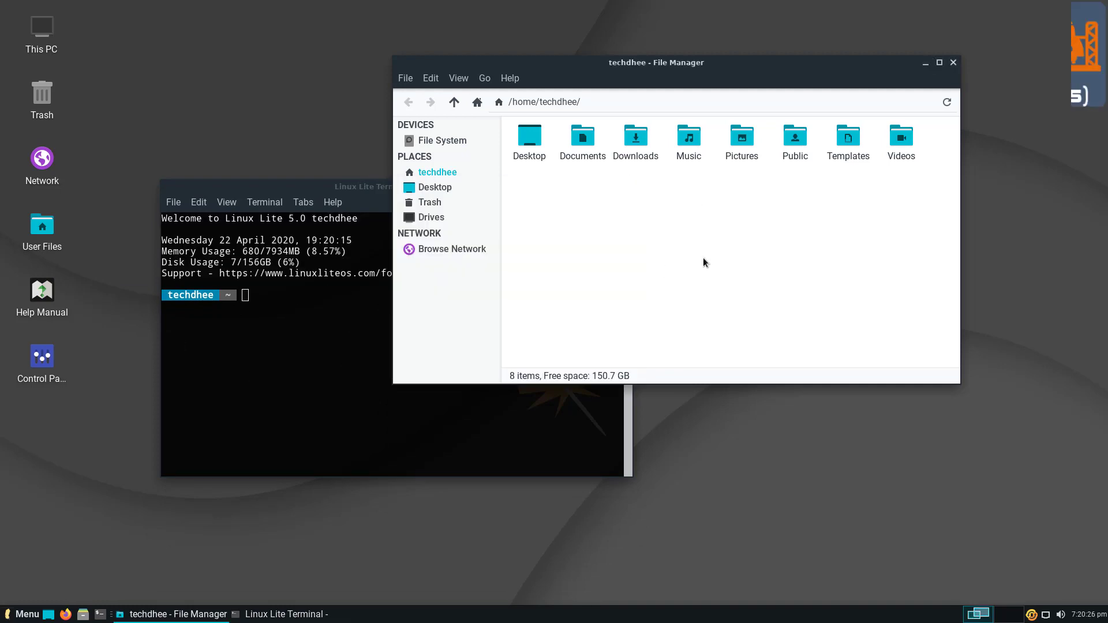
{"action": "key", "text": "alt+Tab"}
{"action": "key", "text": "alt+Tab"}
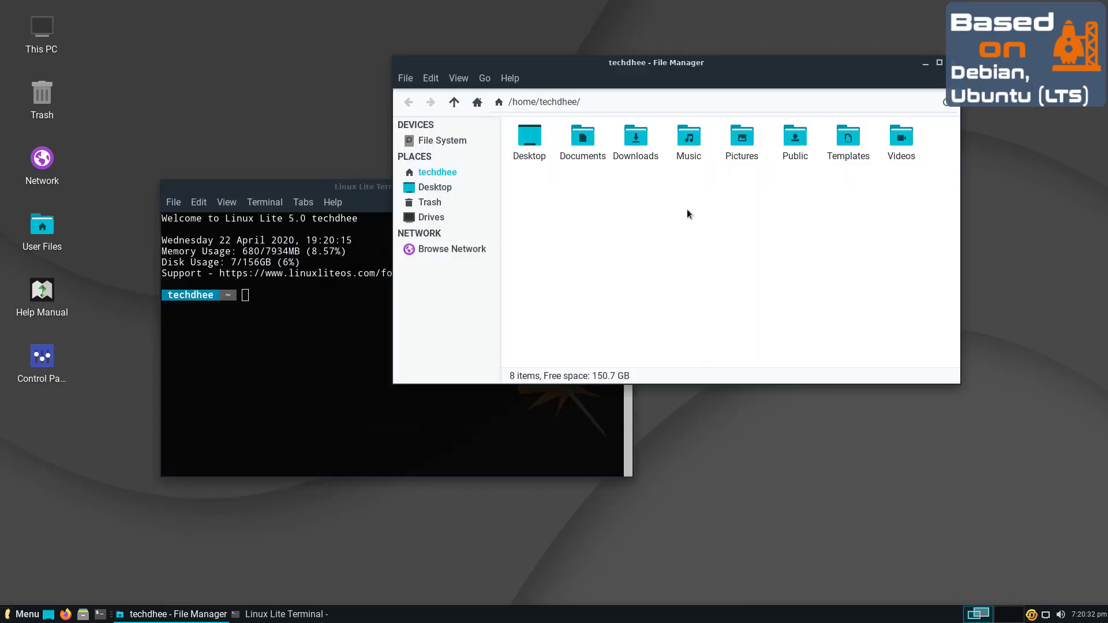
Step: Check the file manager's program name and version details, and close the file manager
{"action": "left_click", "coordinate": [510, 78]}
{"action": "left_click", "coordinate": [521, 126]}
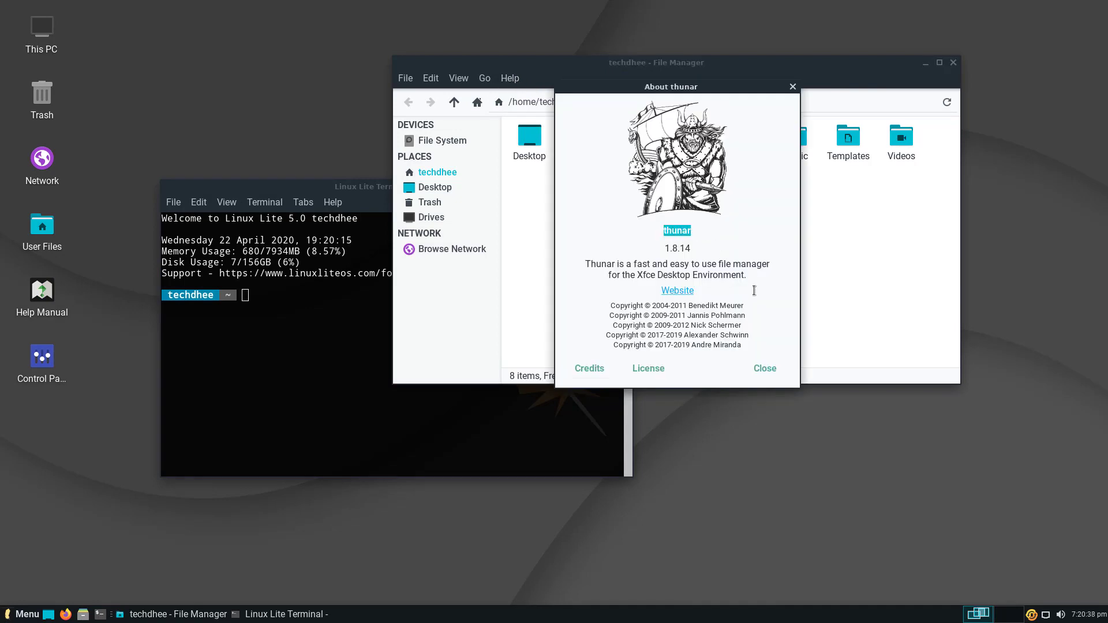
{"action": "left_click", "coordinate": [792, 86]}
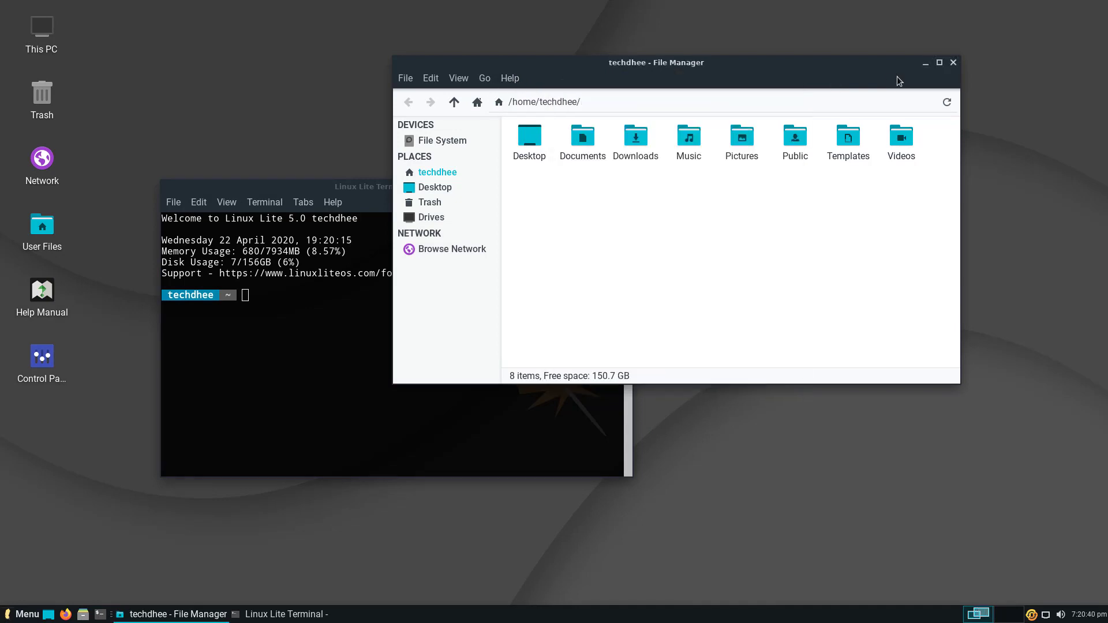
{"action": "left_click", "coordinate": [951, 64]}
Step: Check the terminal's program name and version details, and close the terminal
{"action": "left_click", "coordinate": [332, 202]}
{"action": "left_click", "coordinate": [344, 248]}
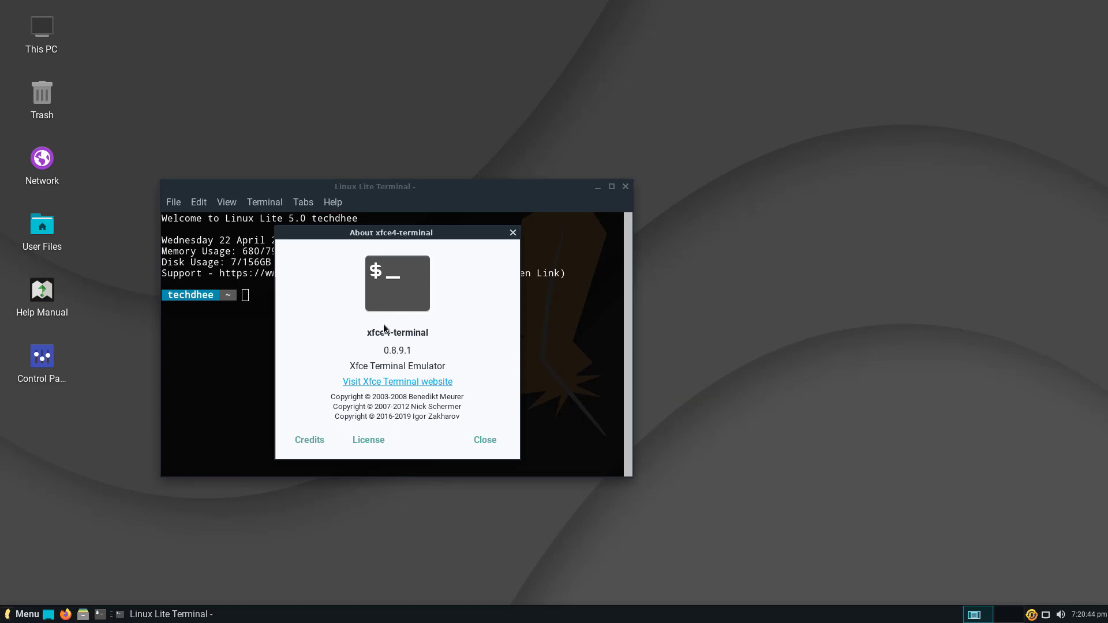
{"action": "left_click_drag", "start_coordinate": [367, 334], "coordinate": [460, 336]}
{"action": "key", "text": "Escape"}
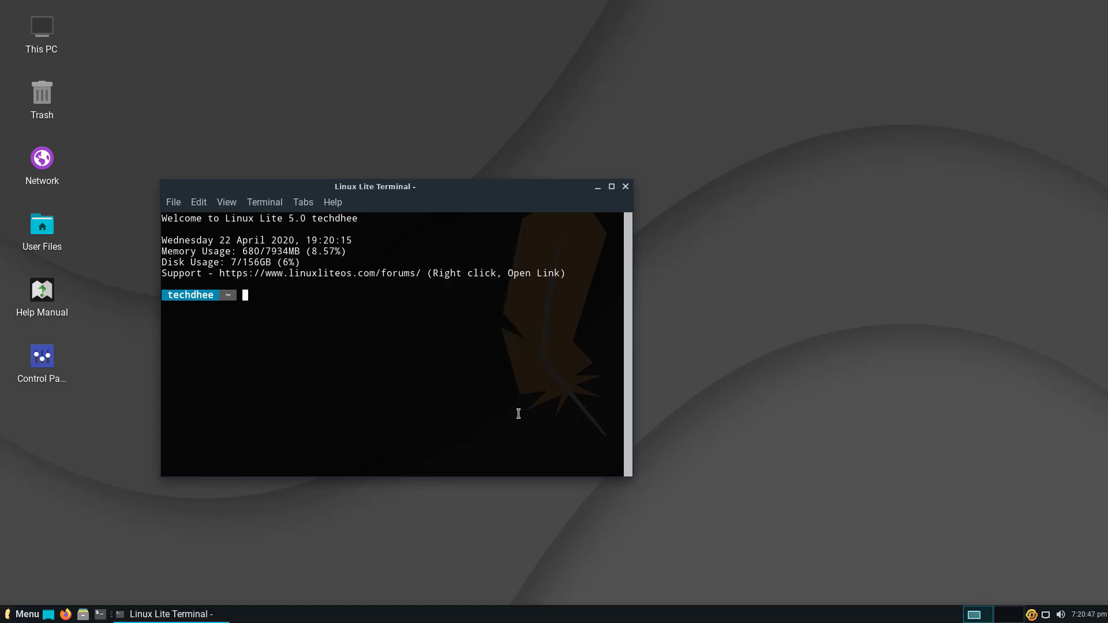
{"action": "left_click", "coordinate": [626, 186]}
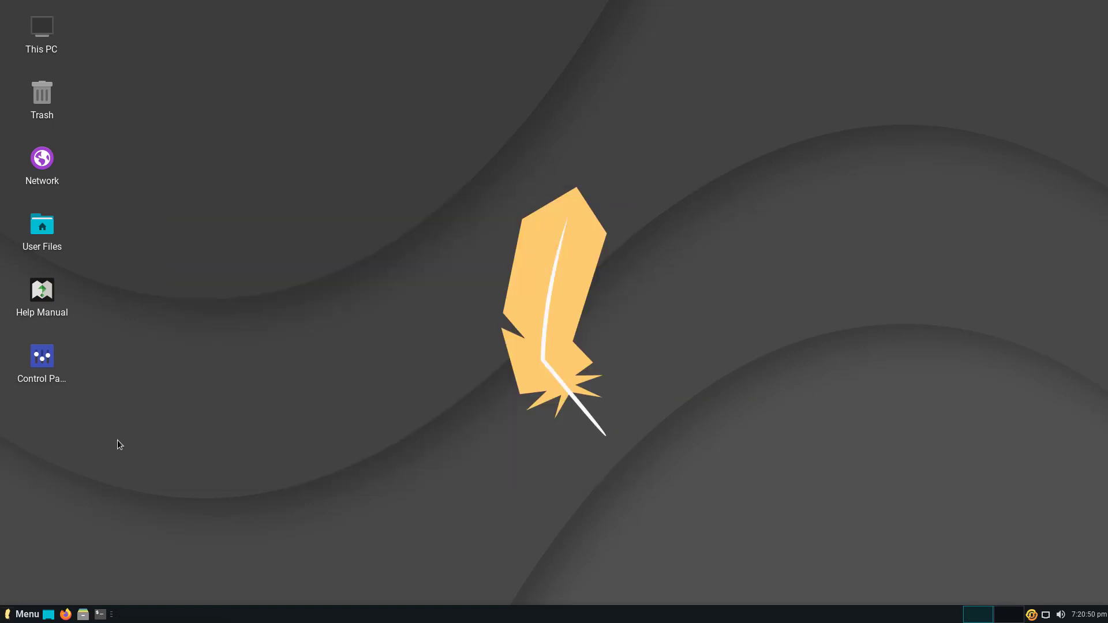
Step: Examine the complete list of pre-installed applications from About Me through Workspaces
{"action": "left_click", "coordinate": [6, 615]}
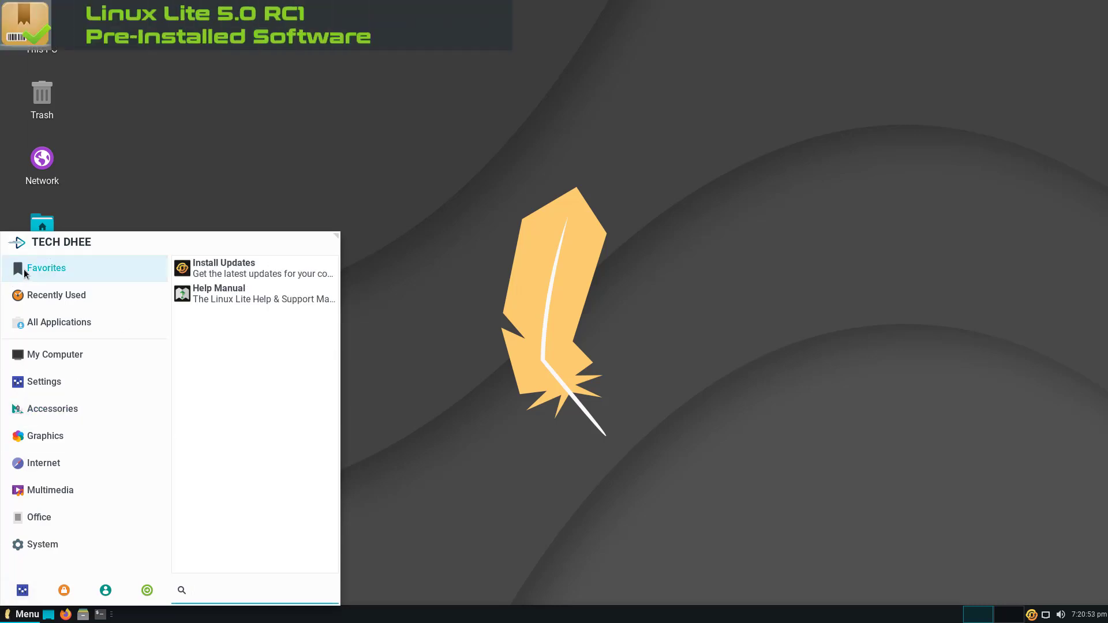
{"action": "mouse_move", "coordinate": [54, 320]}
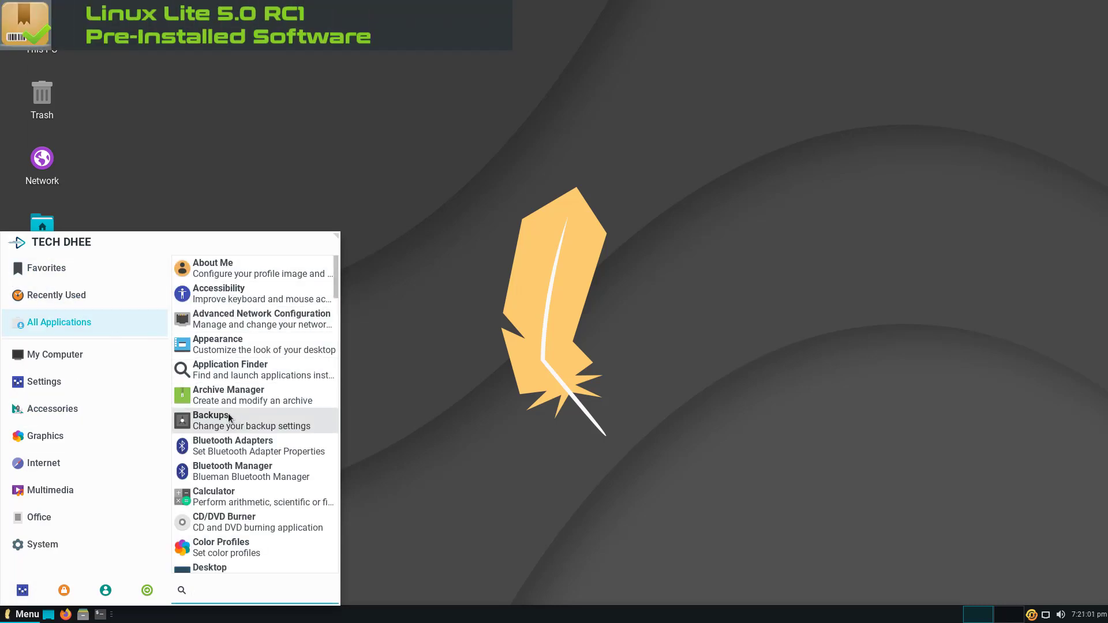
{"action": "scroll", "coordinate": [228, 435], "scroll_direction": "down", "scroll_amount": 5}
{"action": "scroll", "coordinate": [228, 385], "scroll_direction": "down", "scroll_amount": 5}
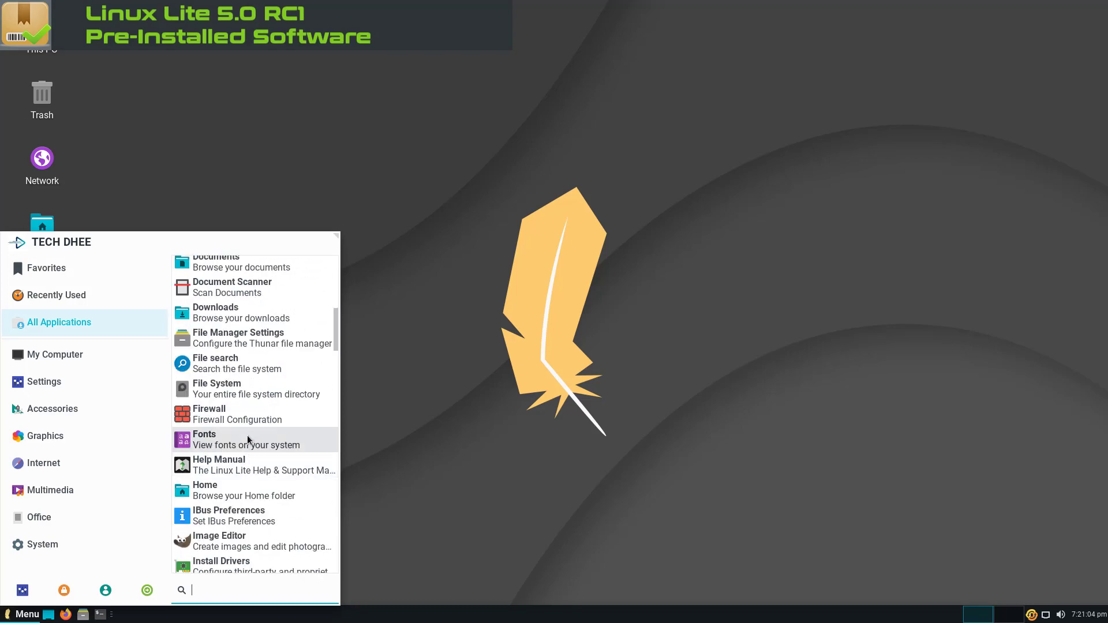
{"action": "scroll", "coordinate": [243, 459], "scroll_direction": "down", "scroll_amount": 6}
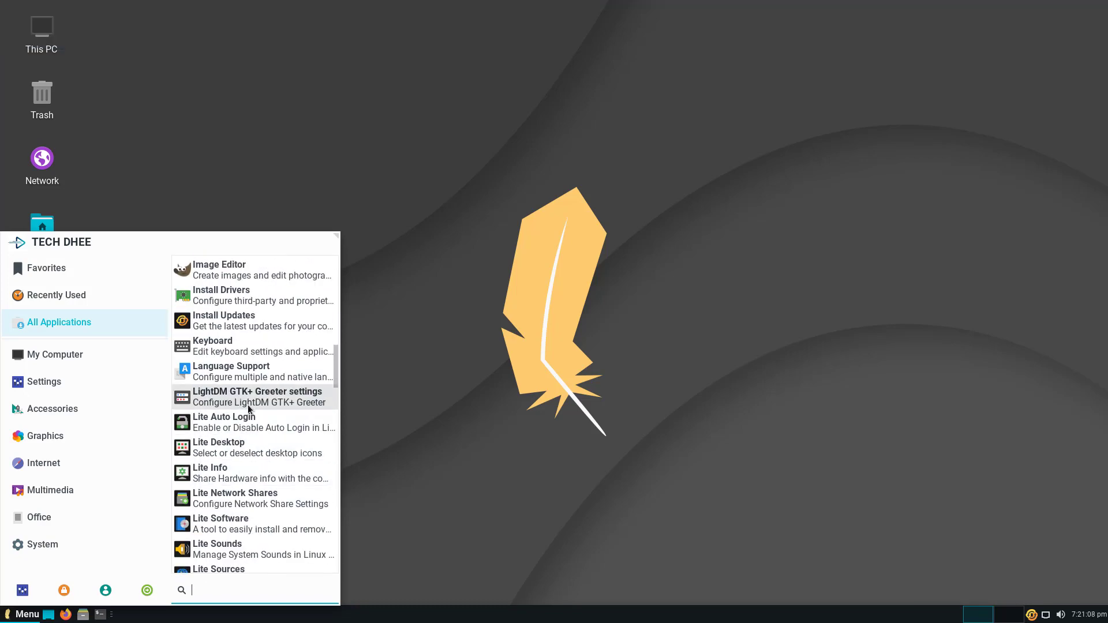
{"action": "scroll", "coordinate": [238, 464], "scroll_direction": "down", "scroll_amount": 2}
{"action": "scroll", "coordinate": [238, 433], "scroll_direction": "down", "scroll_amount": 3}
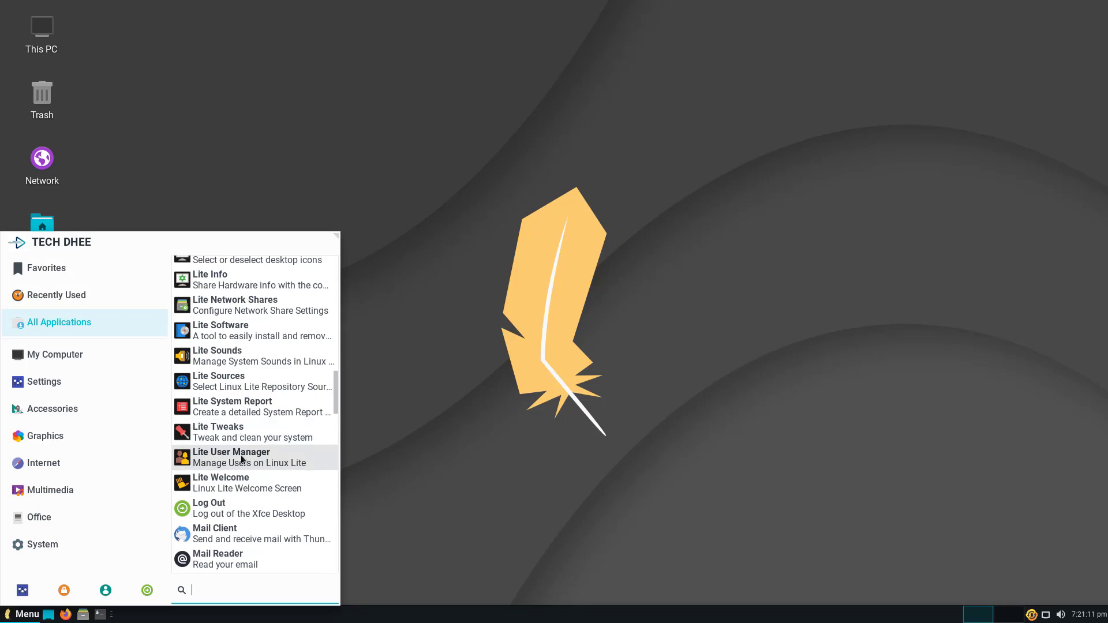
{"action": "scroll", "coordinate": [234, 439], "scroll_direction": "down", "scroll_amount": 3}
{"action": "scroll", "coordinate": [228, 407], "scroll_direction": "down", "scroll_amount": 15}
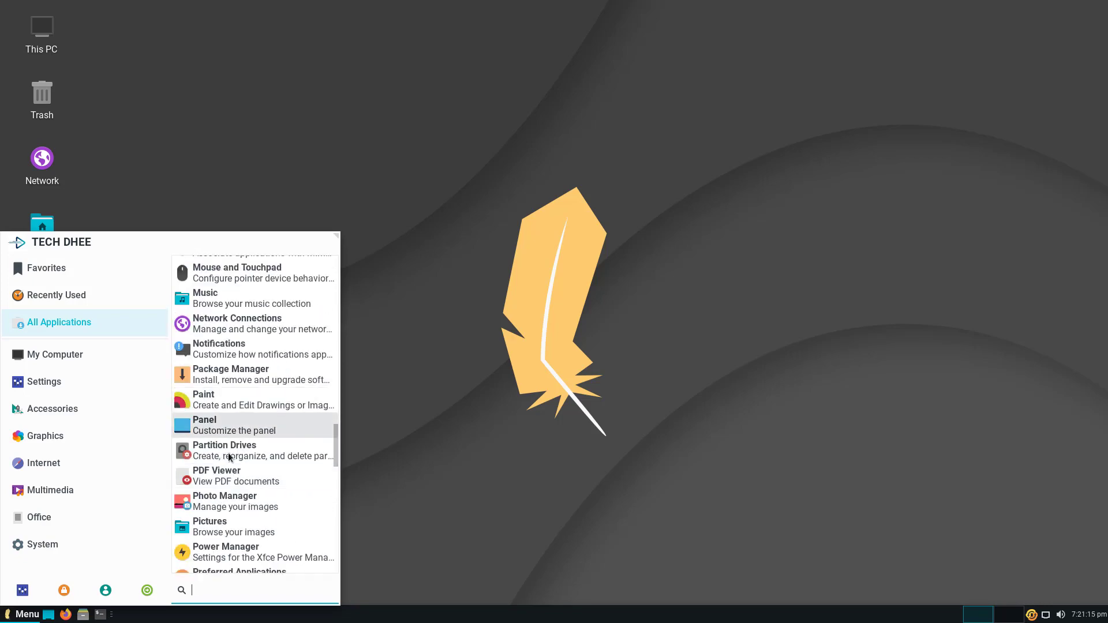
{"action": "scroll", "coordinate": [231, 470], "scroll_direction": "down", "scroll_amount": 14}
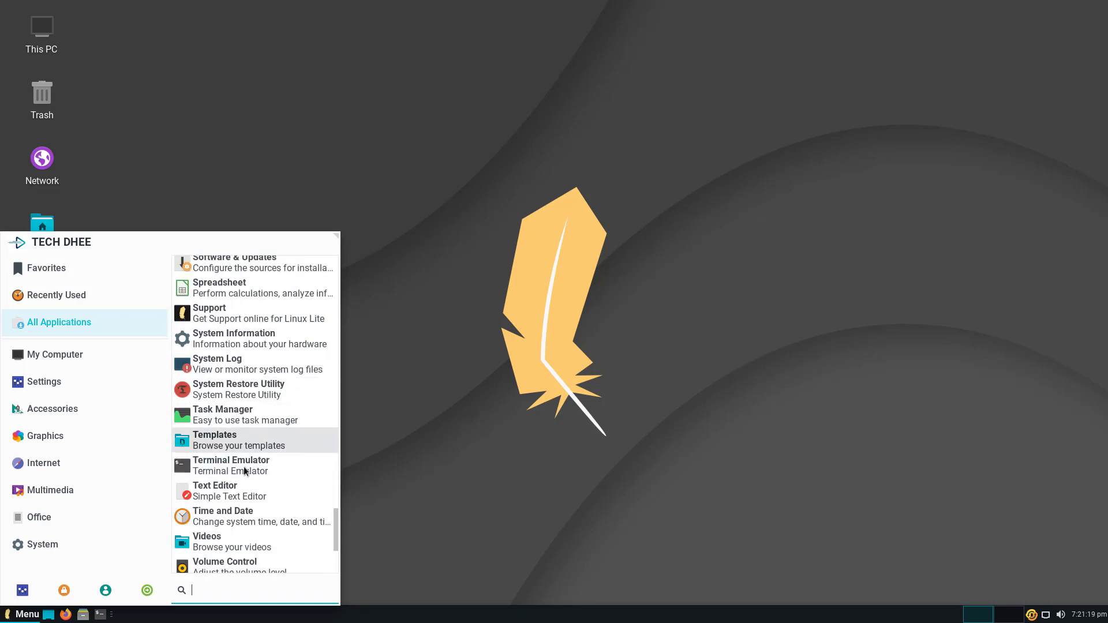
{"action": "scroll", "coordinate": [252, 508], "scroll_direction": "down", "scroll_amount": 2}
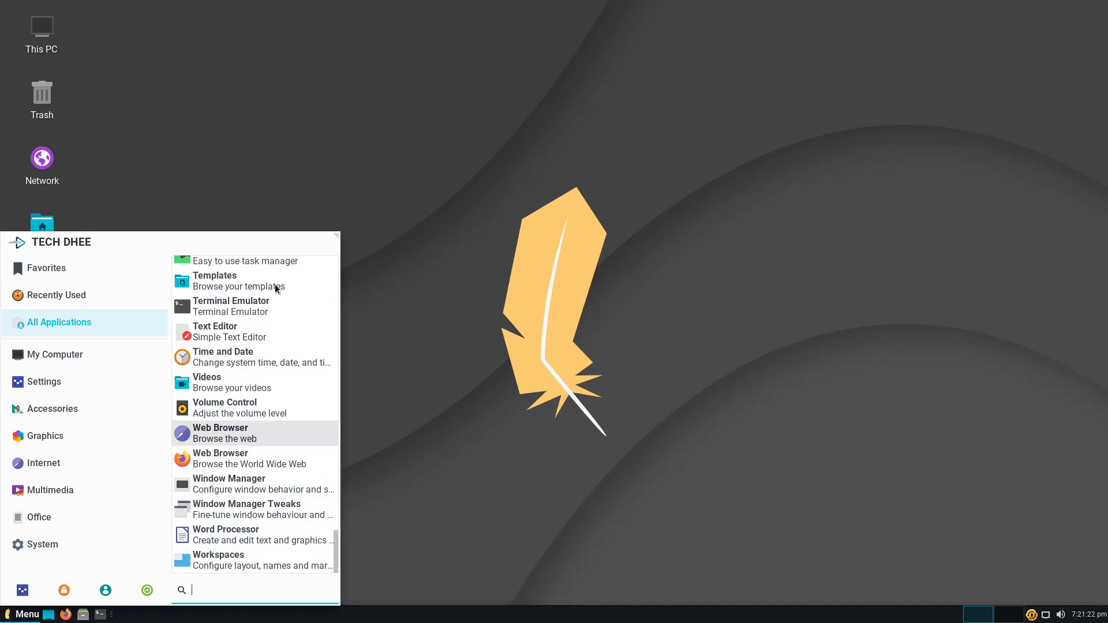
Step: Review the entries under My Computer, Settings, Accessories, Graphics, Internet, Multimedia, Office and System in the application menu
{"action": "left_click", "coordinate": [74, 353]}
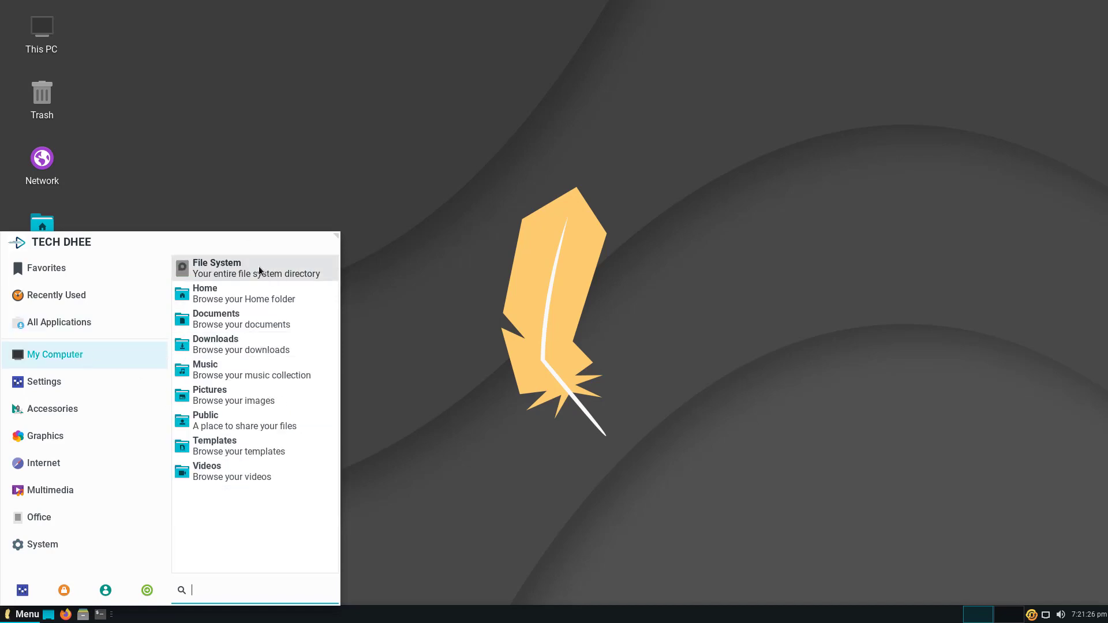
{"action": "left_click", "coordinate": [41, 384]}
{"action": "scroll", "coordinate": [253, 476], "scroll_direction": "down", "scroll_amount": 10}
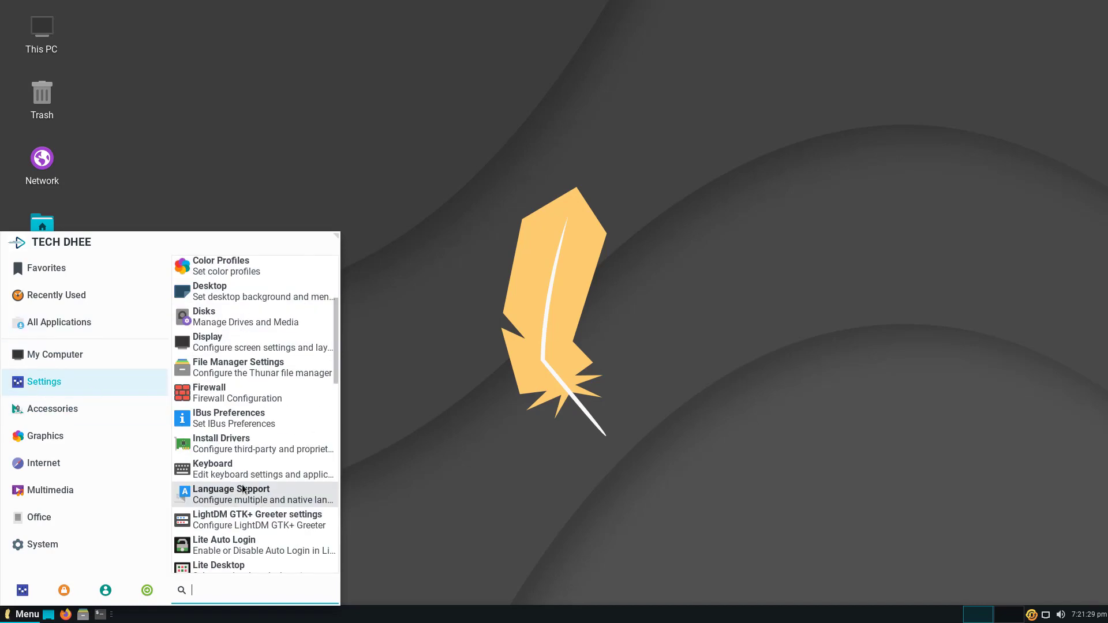
{"action": "scroll", "coordinate": [254, 491], "scroll_direction": "down", "scroll_amount": 5}
{"action": "left_click", "coordinate": [52, 408]}
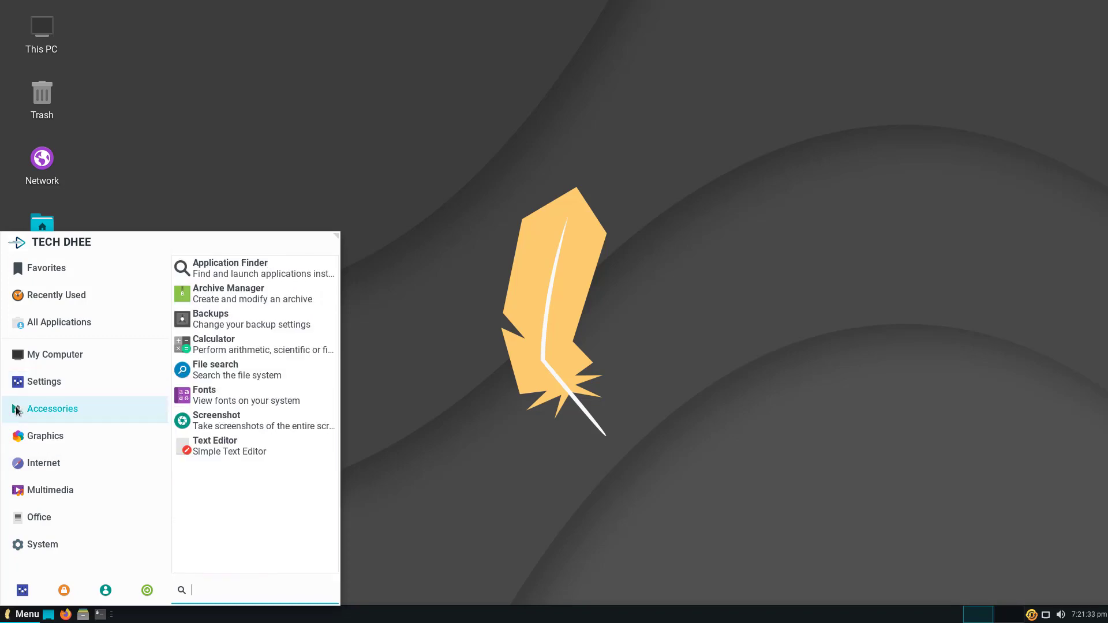
{"action": "left_click", "coordinate": [23, 441]}
{"action": "left_click", "coordinate": [23, 465]}
{"action": "left_click", "coordinate": [26, 492]}
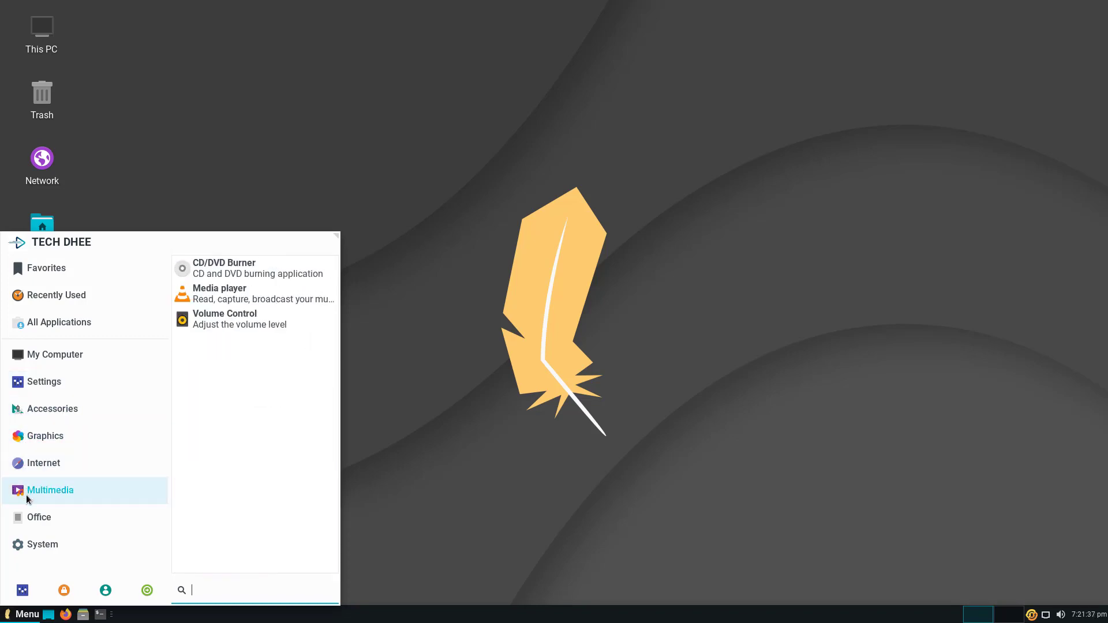
{"action": "left_click", "coordinate": [31, 513]}
{"action": "left_click", "coordinate": [37, 548]}
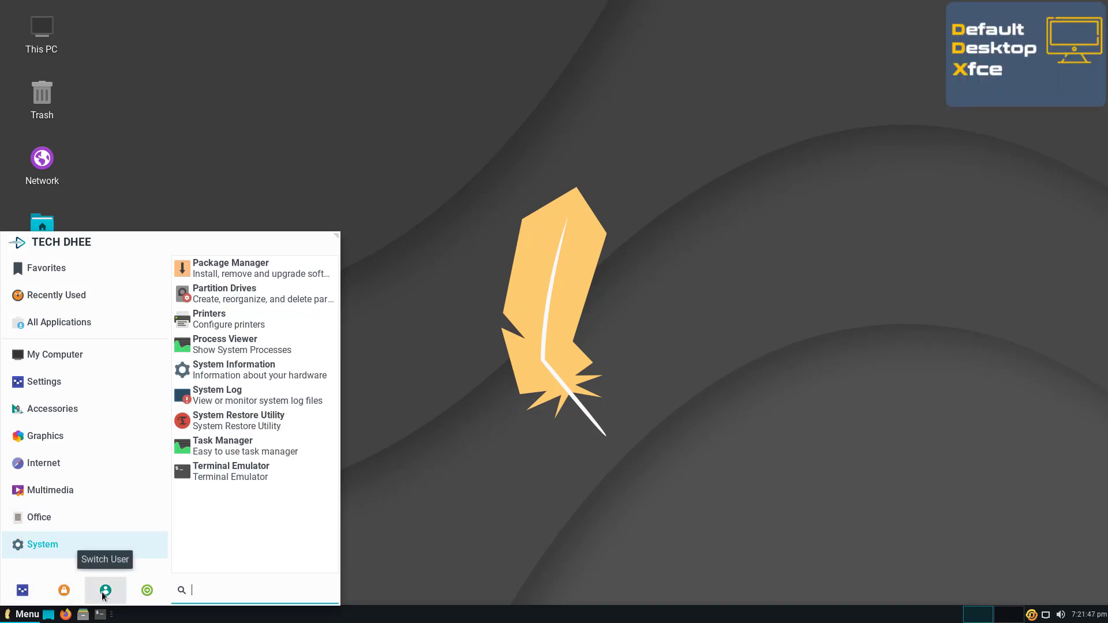
Step: View the session's log-out, restart, shutdown and sleep options, and cancel without choosing one
{"action": "key", "text": "Escape"}
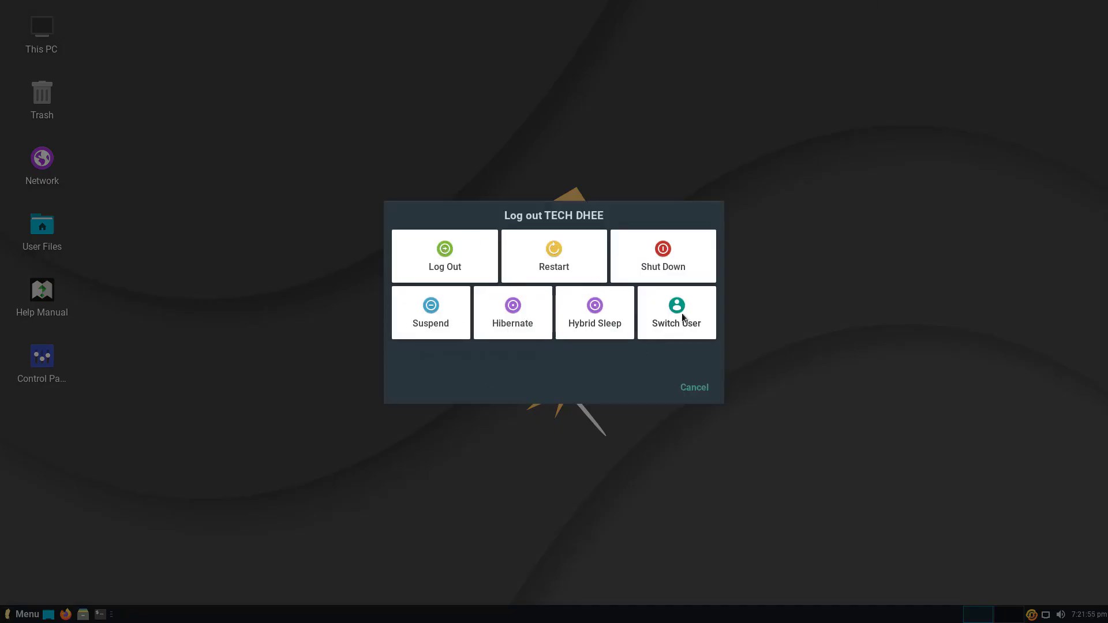
{"action": "left_click", "coordinate": [694, 388]}
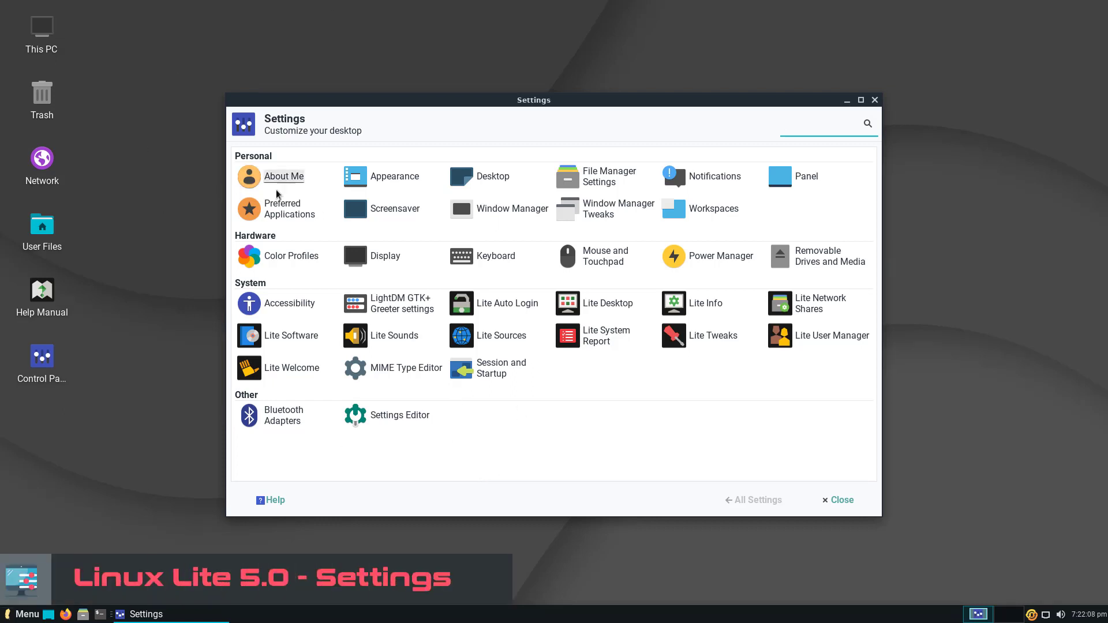
Step: Preview the Adapta-Nokto, Adwaita-dark, Greybird and High Contrast styles in the Appearance settings, and reselect Adapta
{"action": "left_click", "coordinate": [386, 179]}
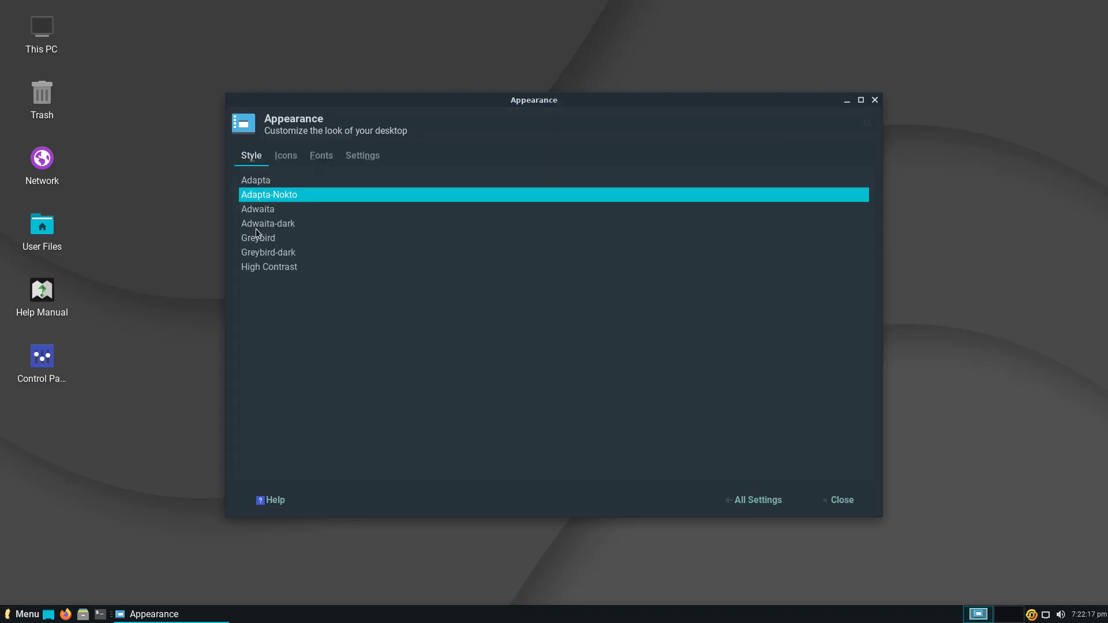
{"action": "left_click", "coordinate": [255, 226]}
{"action": "left_click", "coordinate": [257, 240]}
{"action": "left_click", "coordinate": [260, 269]}
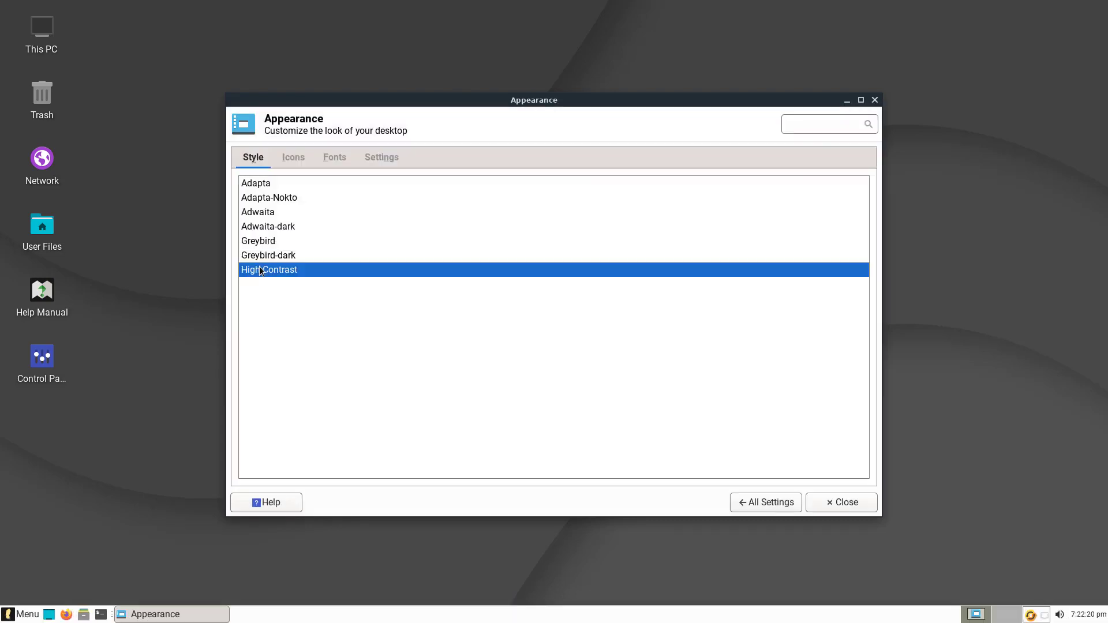
{"action": "left_click", "coordinate": [255, 185]}
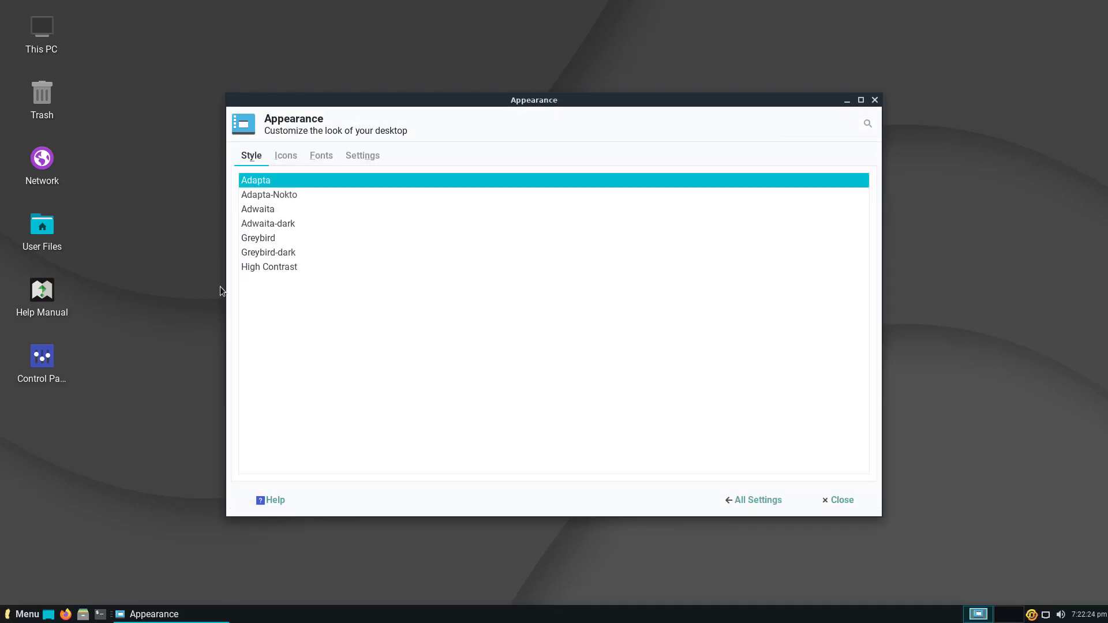
Step: Preview the Ubuntu-Mono-Dark, Papirus-Light, Papirus, Papirus-Adapta-Nokto, Papirus-Adapta and LoginIcons icon themes
{"action": "left_click", "coordinate": [286, 155]}
{"action": "scroll", "coordinate": [294, 294], "scroll_direction": "down", "scroll_amount": 1}
{"action": "left_click", "coordinate": [282, 433]}
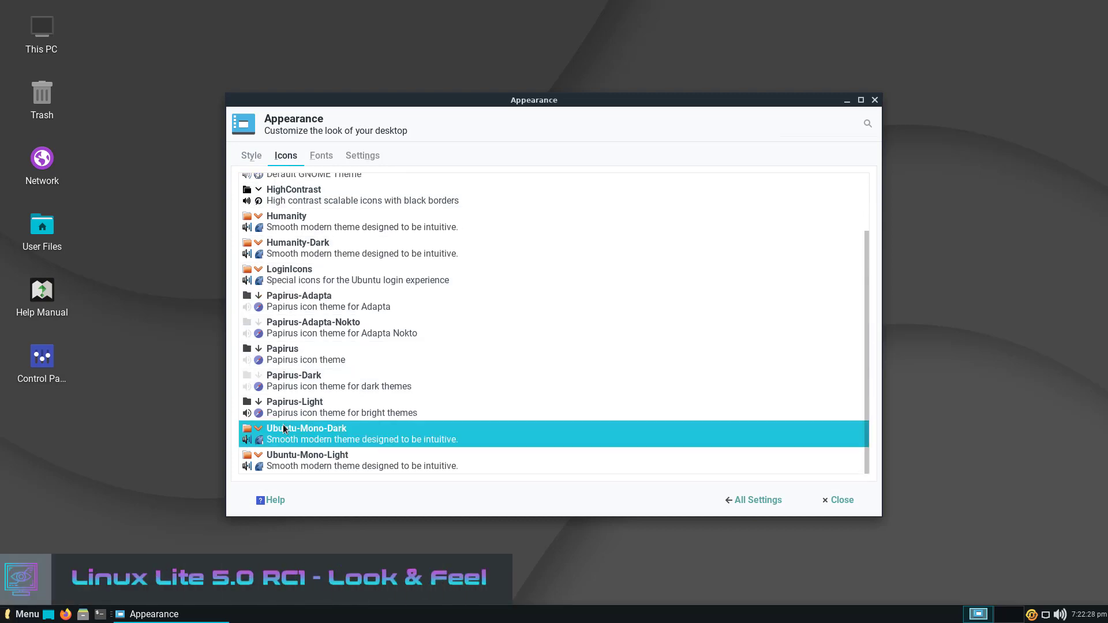
{"action": "left_click", "coordinate": [282, 403]}
{"action": "left_click", "coordinate": [282, 353]}
{"action": "left_click", "coordinate": [283, 327]}
{"action": "left_click", "coordinate": [283, 301]}
{"action": "left_click", "coordinate": [285, 274]}
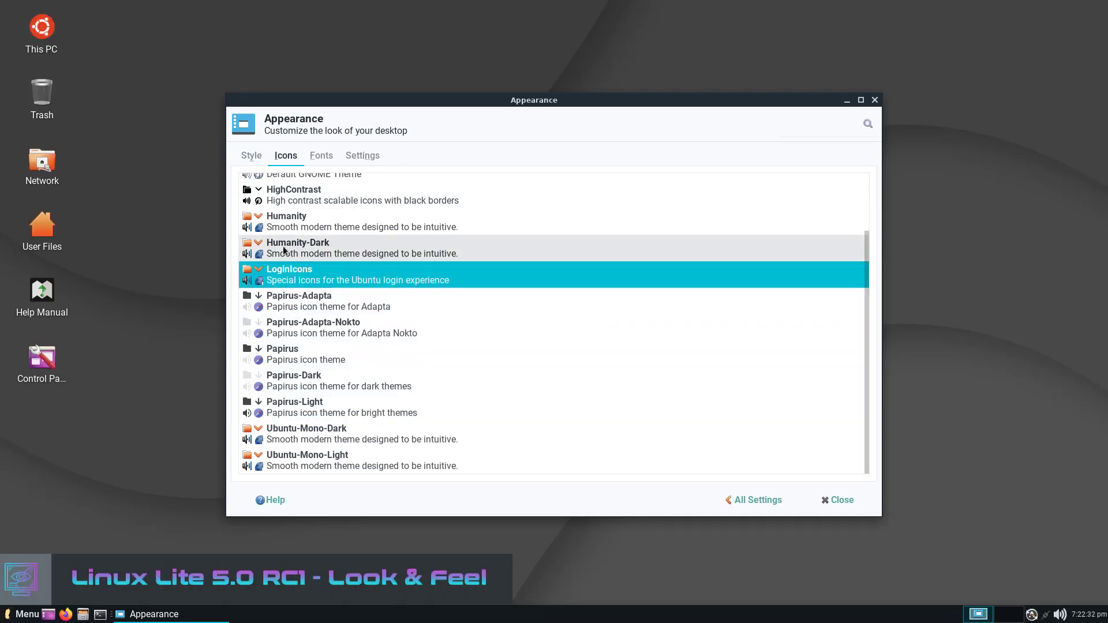
Step: Preview the Humanity-Dark, Humanity, HighContrast and LoginIcons icon themes, and apply Papirus-Adapta
{"action": "left_click", "coordinate": [287, 248]}
{"action": "left_click", "coordinate": [291, 222]}
{"action": "left_click", "coordinate": [292, 196]}
{"action": "left_click", "coordinate": [292, 247]}
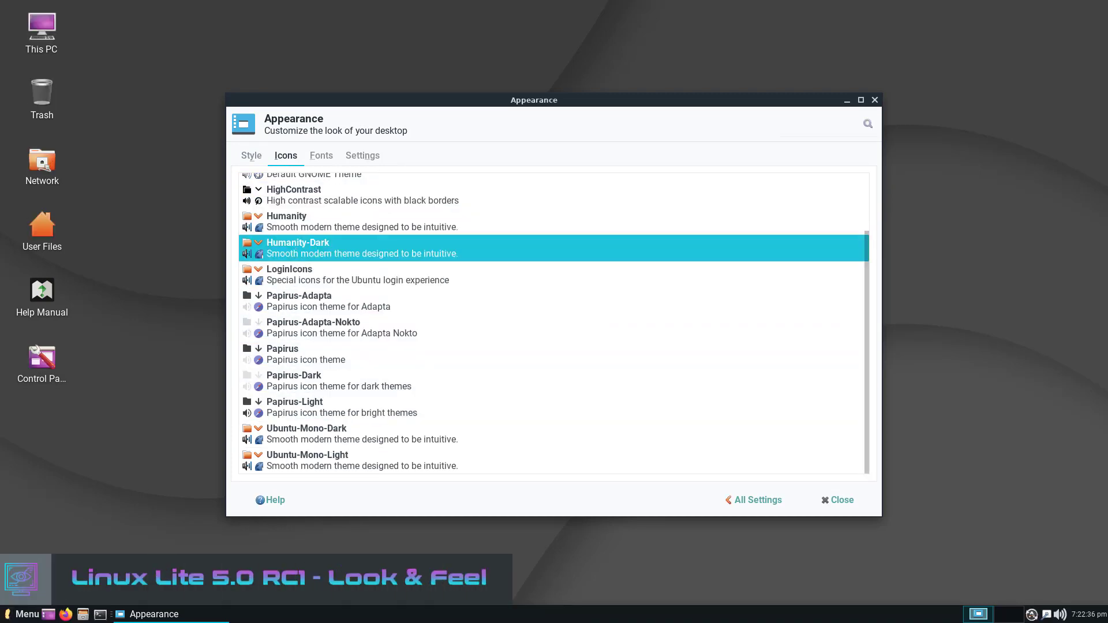
{"action": "left_click", "coordinate": [295, 275]}
{"action": "left_click", "coordinate": [298, 308]}
Step: Review the font, toolbar, menu and sound options for the desktop's appearance, briefly toggling editable accelerators and event sounds
{"action": "left_click", "coordinate": [321, 156]}
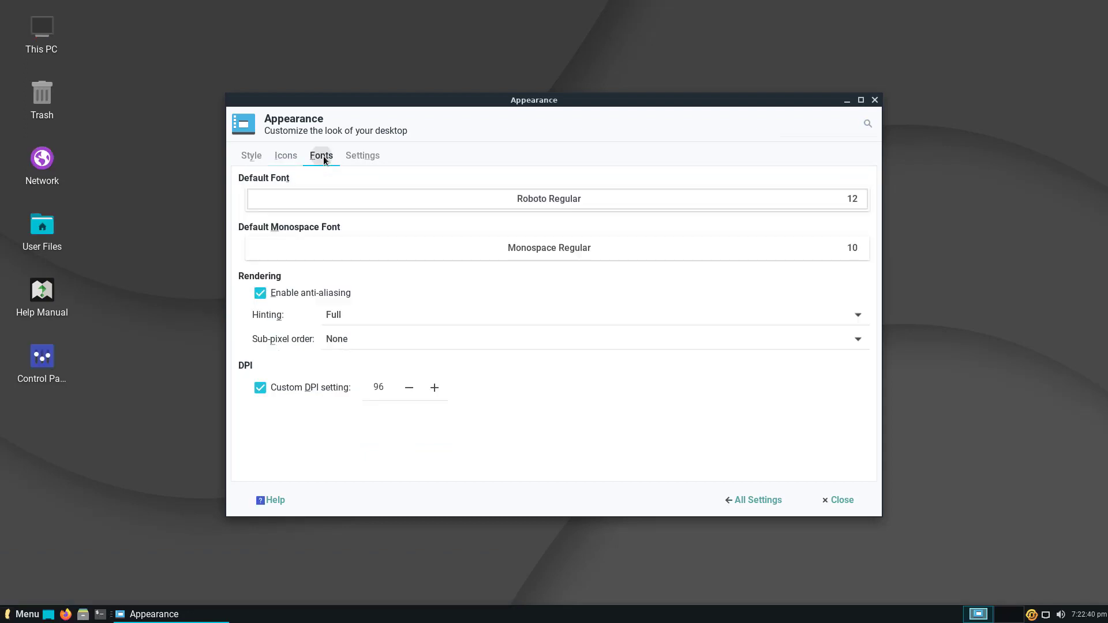
{"action": "left_click", "coordinate": [362, 156]}
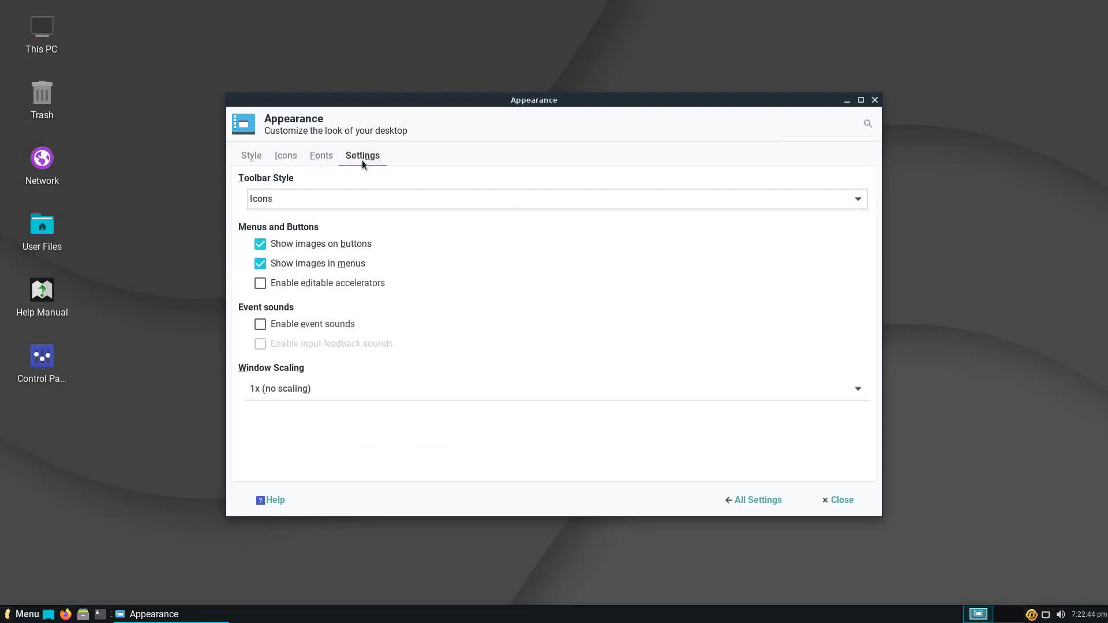
{"action": "double_click", "coordinate": [260, 283]}
{"action": "left_click", "coordinate": [259, 323]}
{"action": "left_click", "coordinate": [259, 324]}
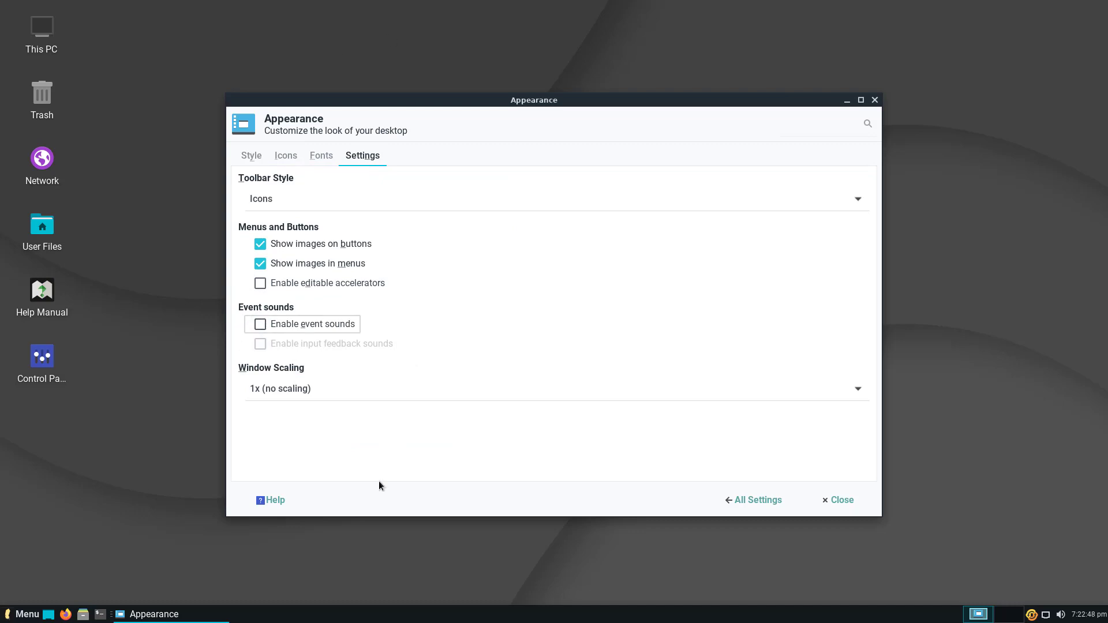
{"action": "left_click", "coordinate": [756, 500]}
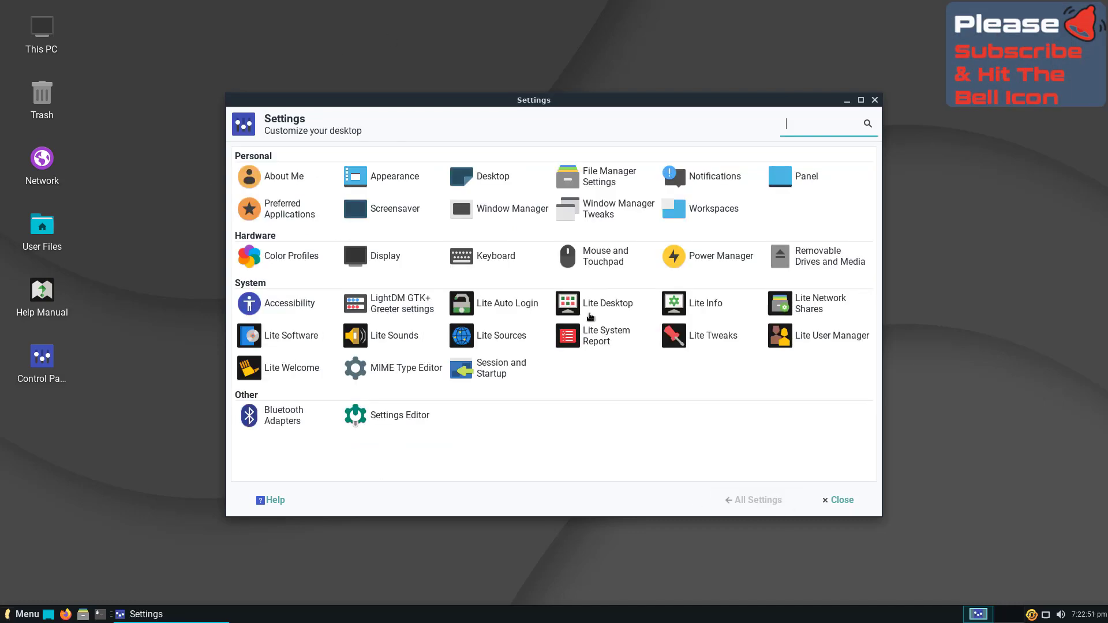
Step: Browse the available wallpapers and review the desktop menu options in the Desktop settings
{"action": "left_click", "coordinate": [493, 179]}
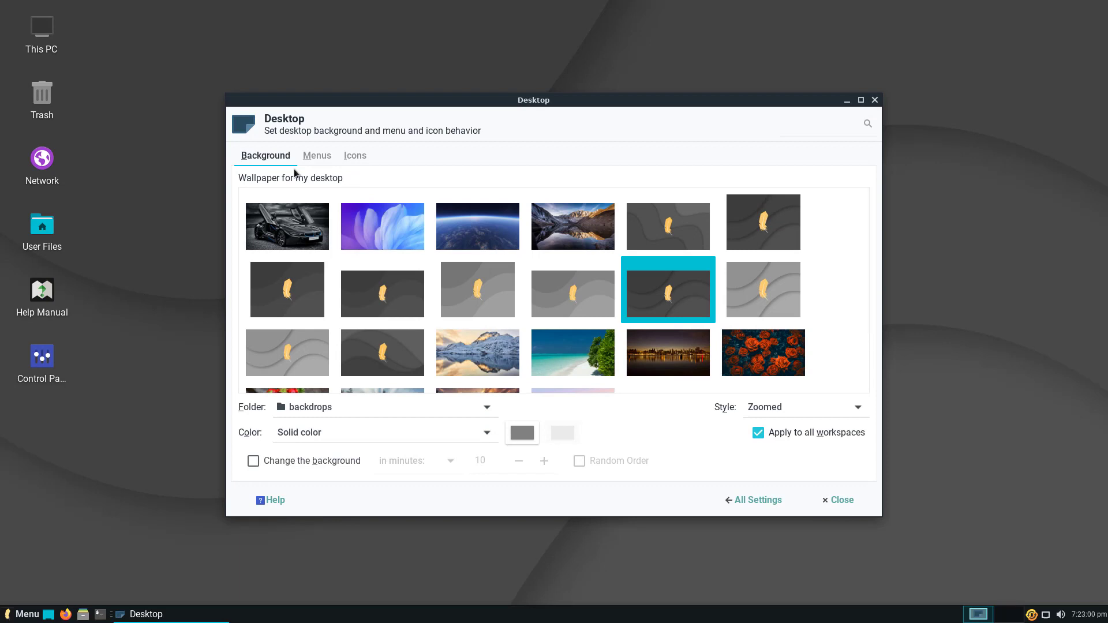
{"action": "scroll", "coordinate": [652, 291], "scroll_direction": "down", "scroll_amount": 3}
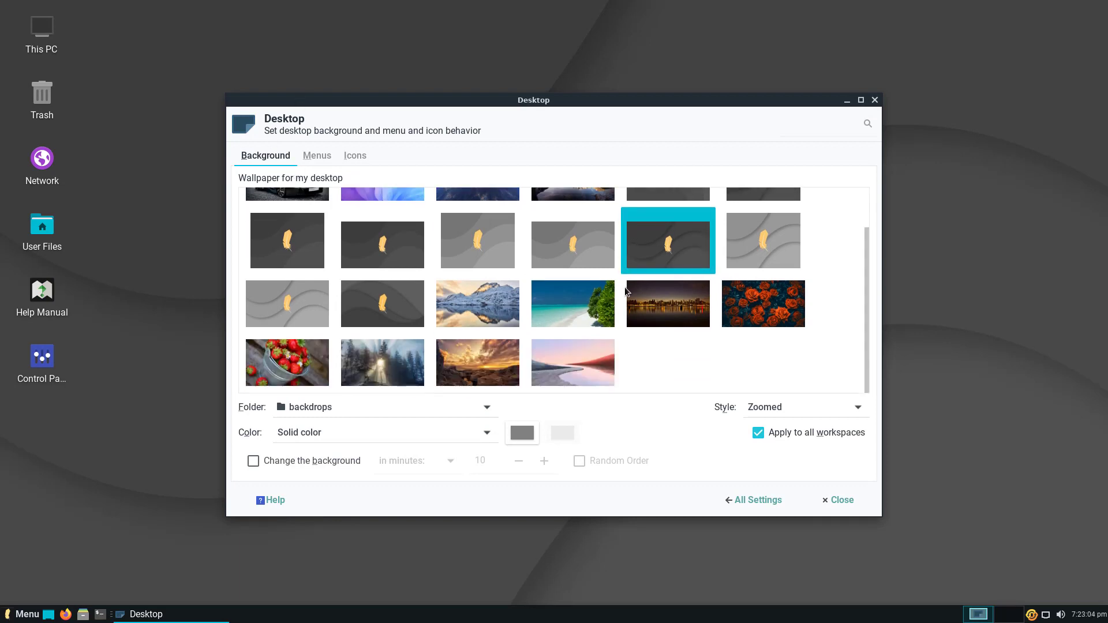
{"action": "scroll", "coordinate": [404, 303], "scroll_direction": "up", "scroll_amount": 3}
{"action": "left_click", "coordinate": [317, 155]}
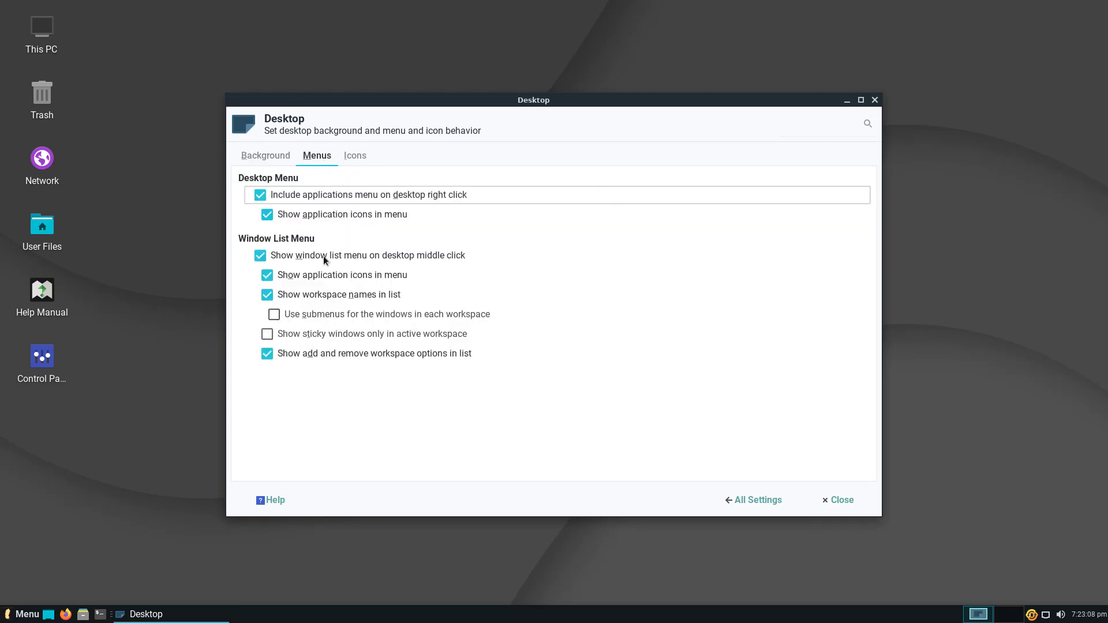
Step: Try switching the default Home icon and desktop thumbnails on and off, and return to the settings overview
{"action": "left_click", "coordinate": [356, 157]}
{"action": "left_click", "coordinate": [264, 434]}
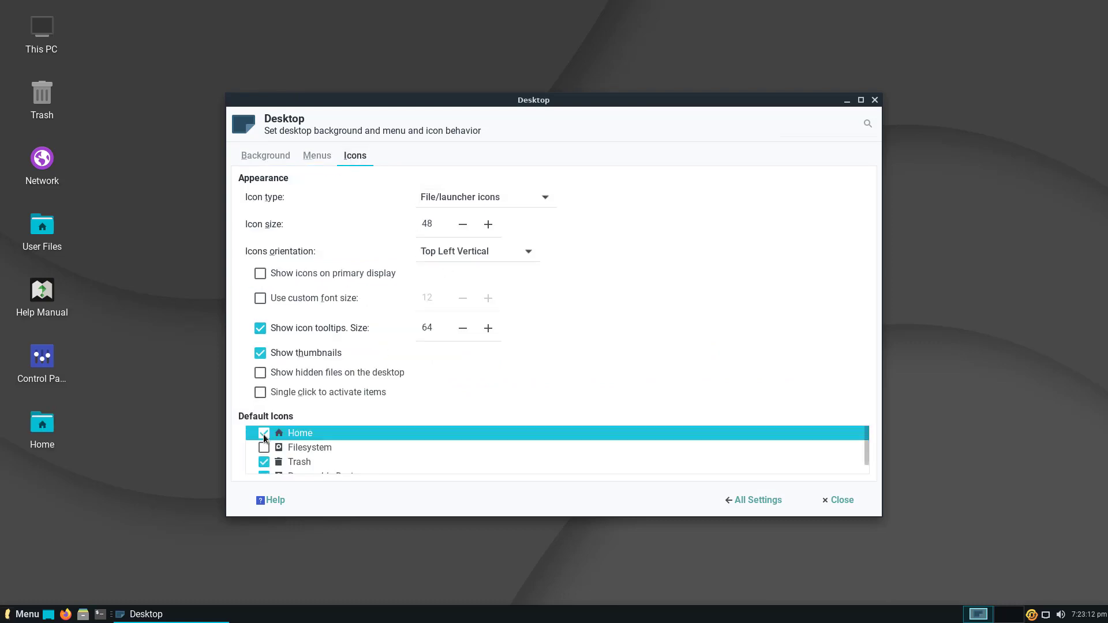
{"action": "left_click", "coordinate": [266, 436]}
{"action": "scroll", "coordinate": [268, 436], "scroll_direction": "down", "scroll_amount": 1}
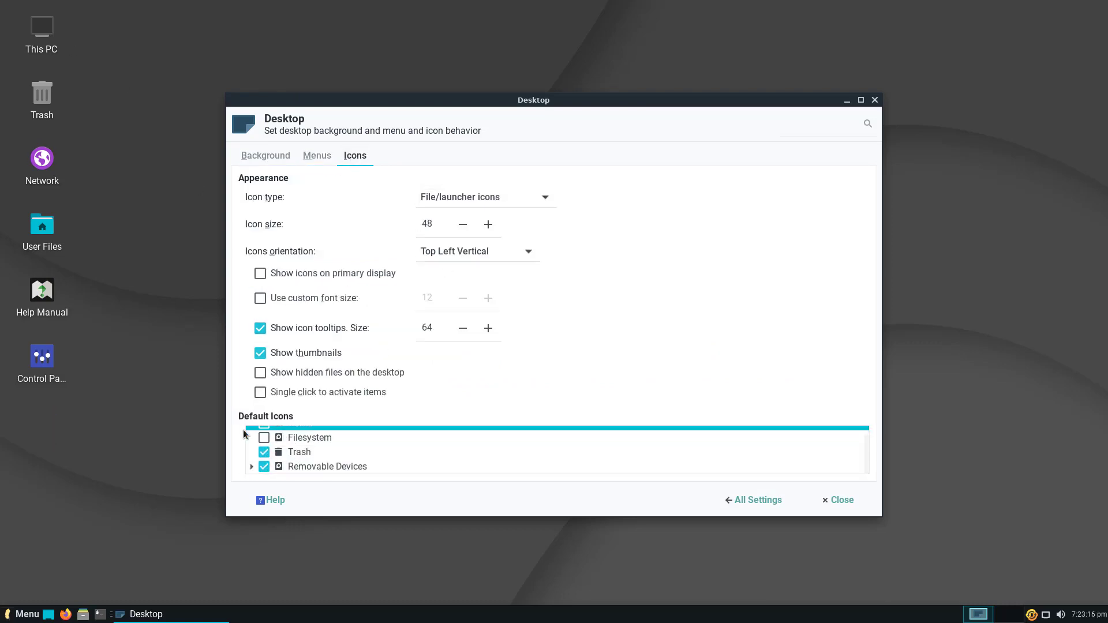
{"action": "left_click", "coordinate": [260, 454]}
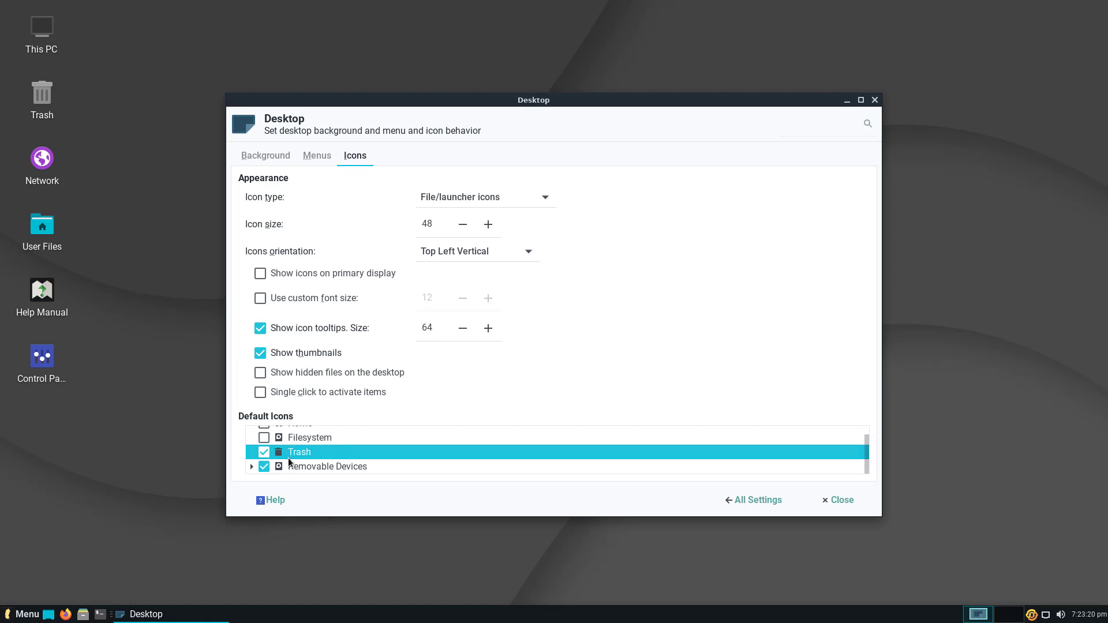
{"action": "left_click", "coordinate": [261, 468]}
{"action": "scroll", "coordinate": [279, 469], "scroll_direction": "up", "scroll_amount": 1}
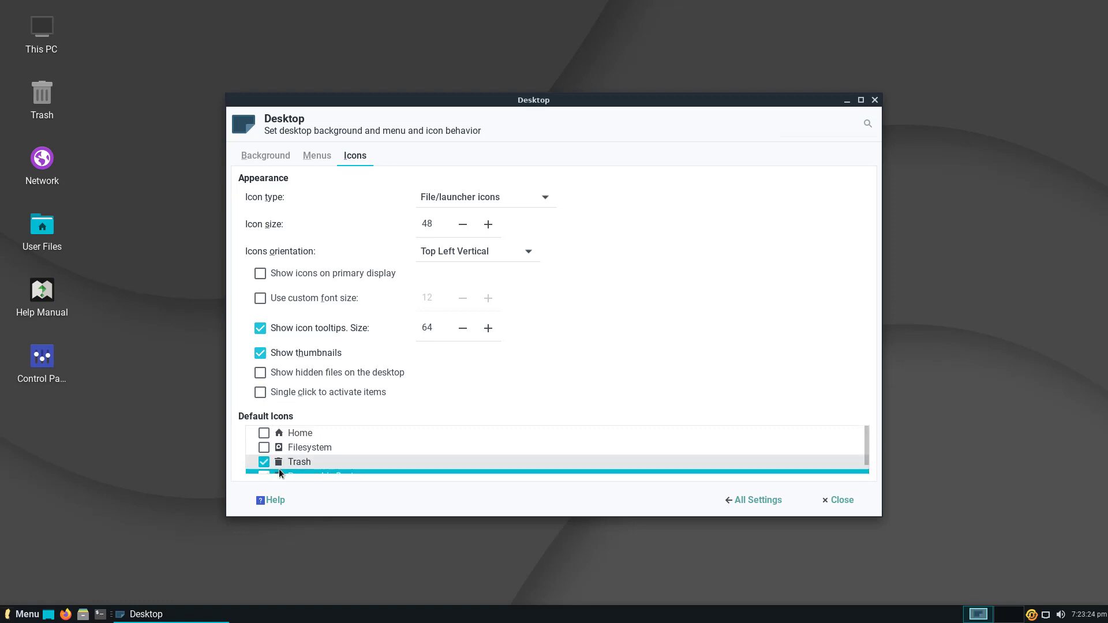
{"action": "left_click", "coordinate": [263, 433]}
{"action": "left_click", "coordinate": [263, 434]}
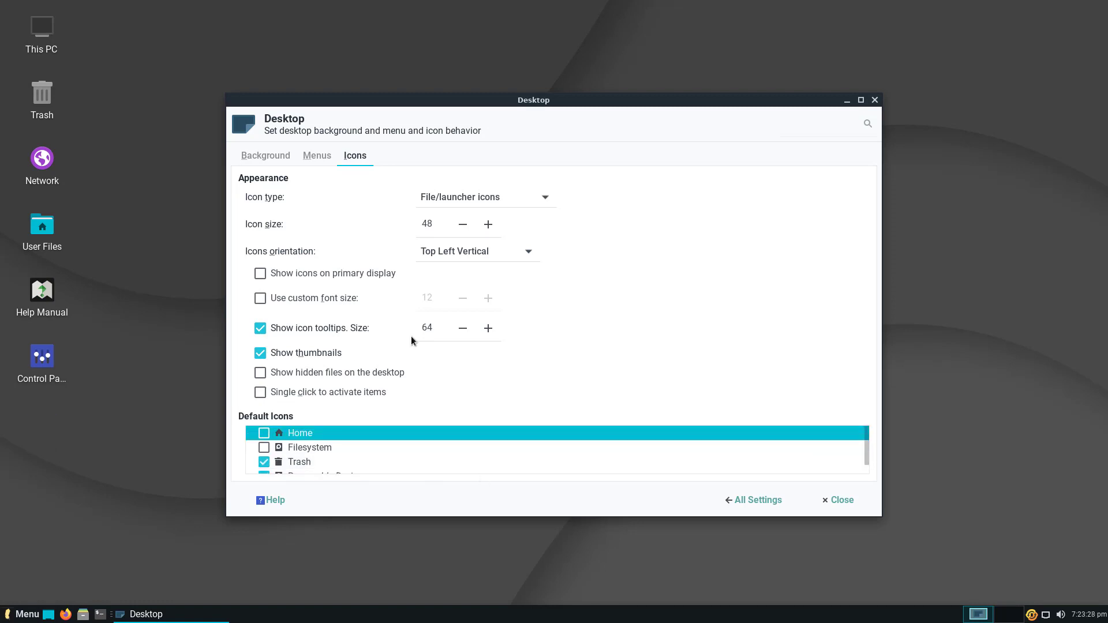
{"action": "double_click", "coordinate": [264, 354]}
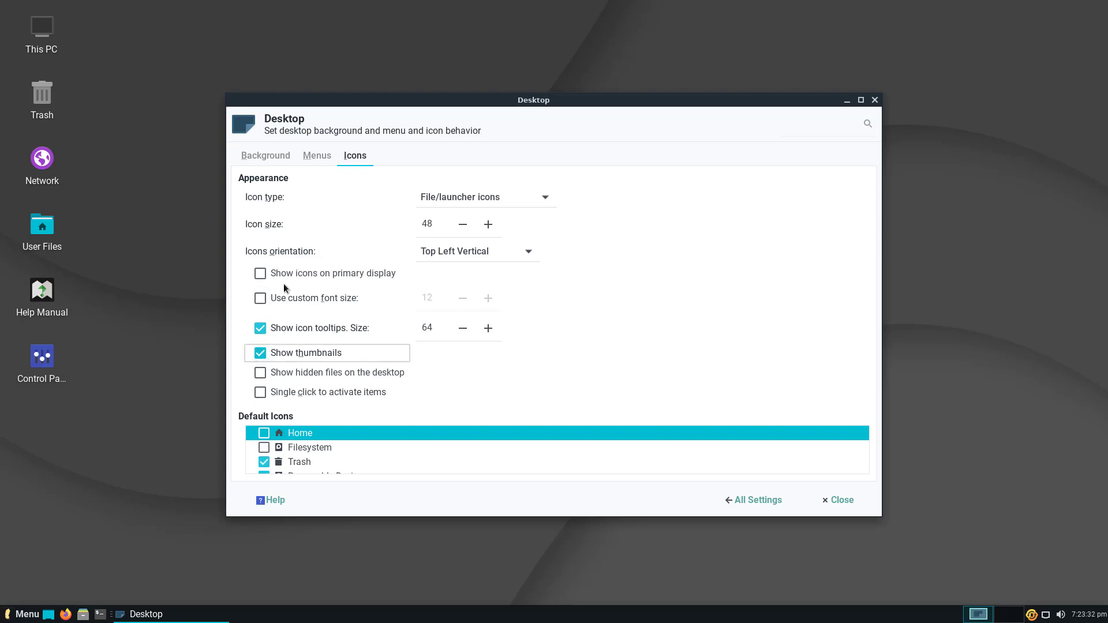
{"action": "left_click", "coordinate": [272, 156]}
{"action": "left_click", "coordinate": [744, 500]}
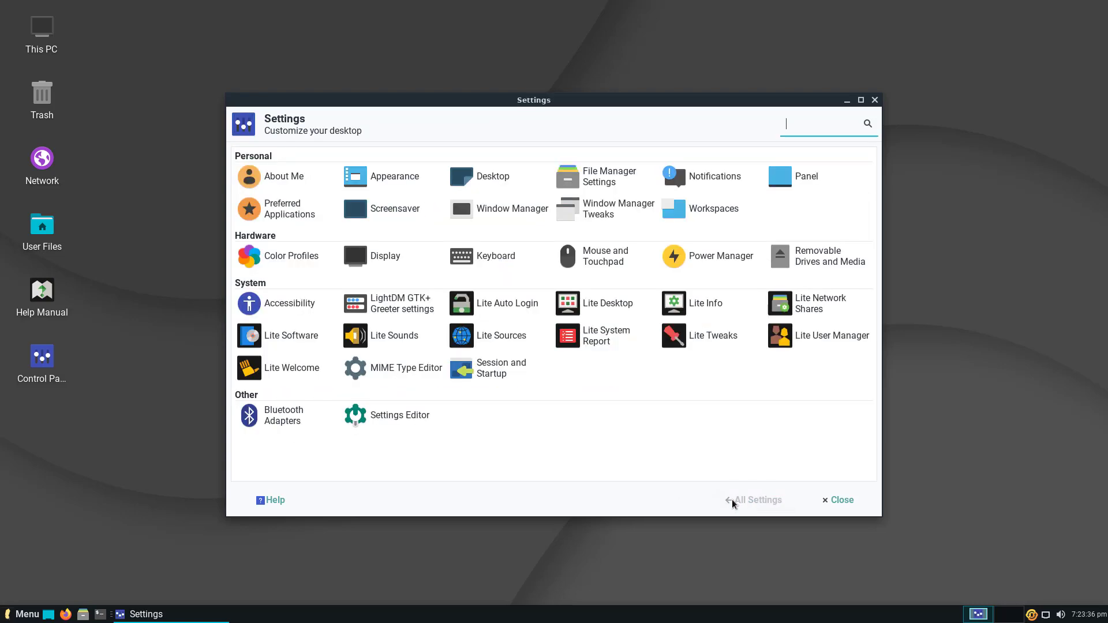
Step: Review the file manager's display, side pane, behavior and advanced preferences, and close them without changes
{"action": "left_click", "coordinate": [646, 169]}
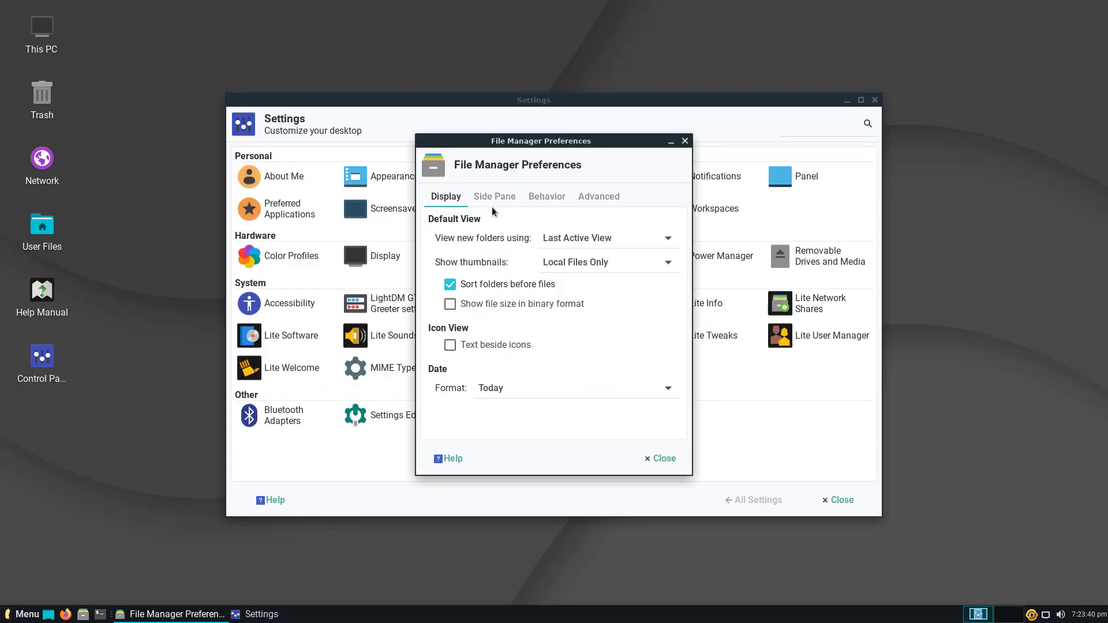
{"action": "left_click", "coordinate": [494, 197]}
{"action": "left_click", "coordinate": [532, 199]}
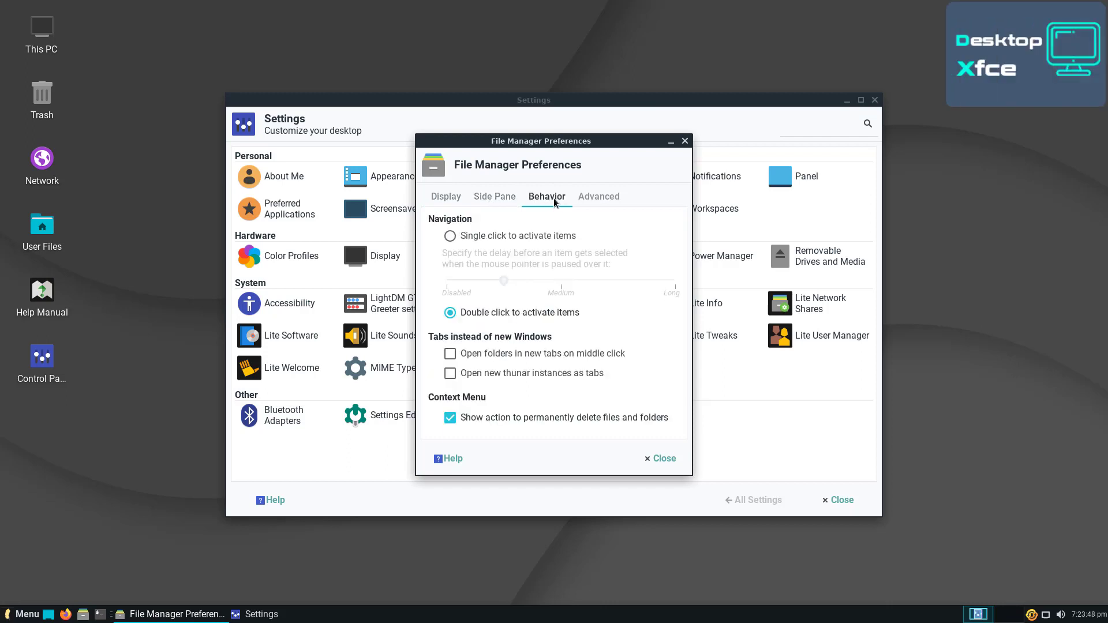
{"action": "left_click", "coordinate": [597, 197]}
{"action": "left_click", "coordinate": [648, 457]}
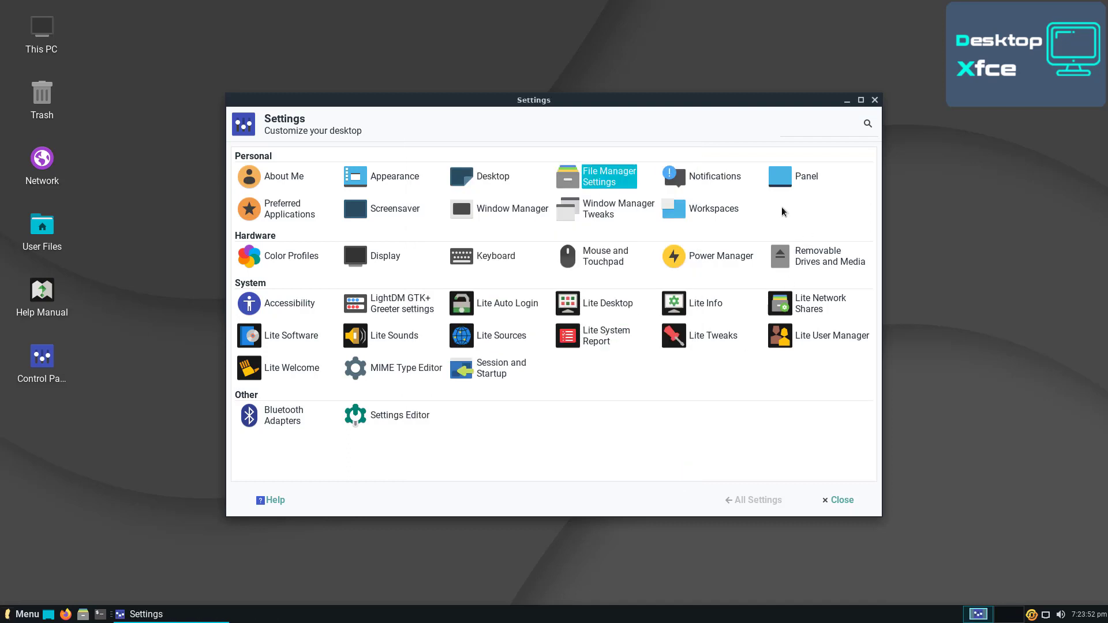
Step: Look over the Notifications settings and the Panel's display settings, returning to the settings overview
{"action": "left_click", "coordinate": [717, 178]}
{"action": "left_click", "coordinate": [784, 505]}
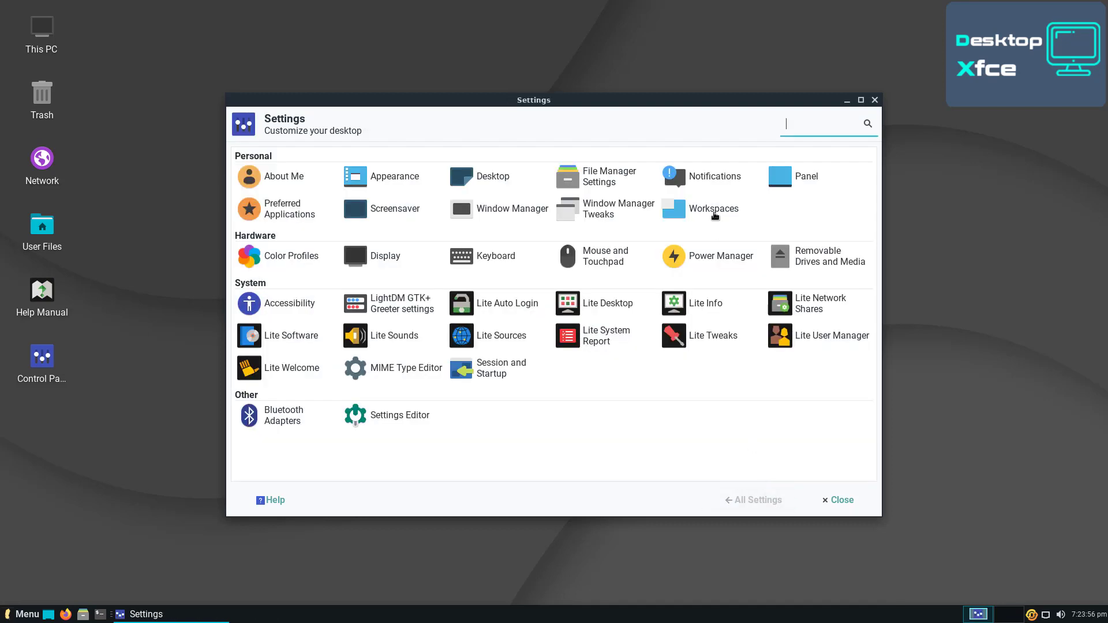
{"action": "left_click", "coordinate": [815, 180]}
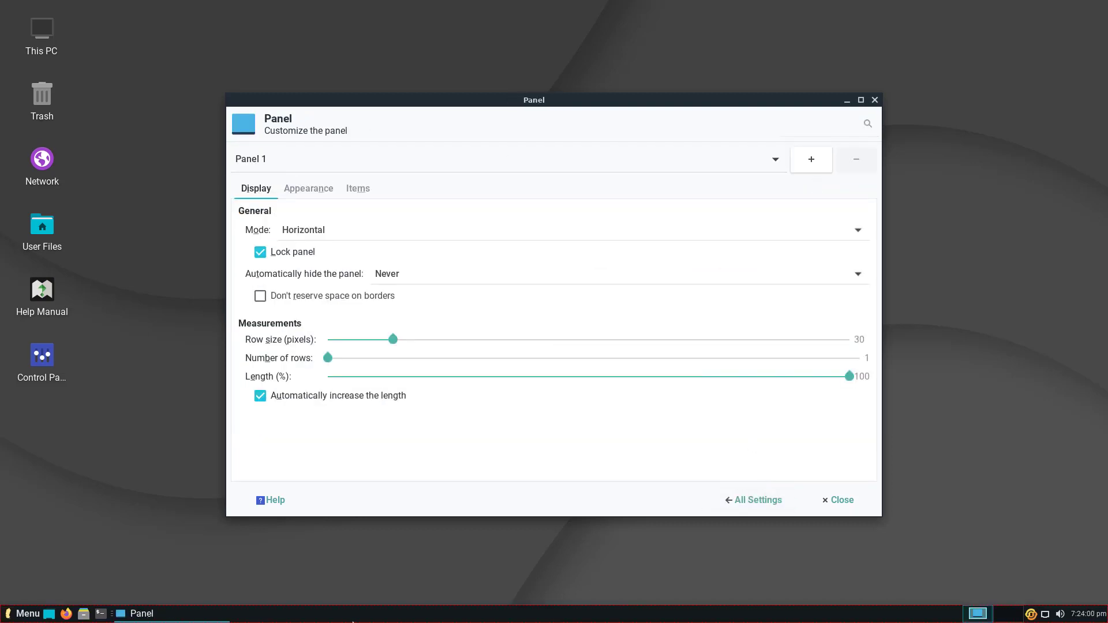
{"action": "left_click", "coordinate": [736, 508]}
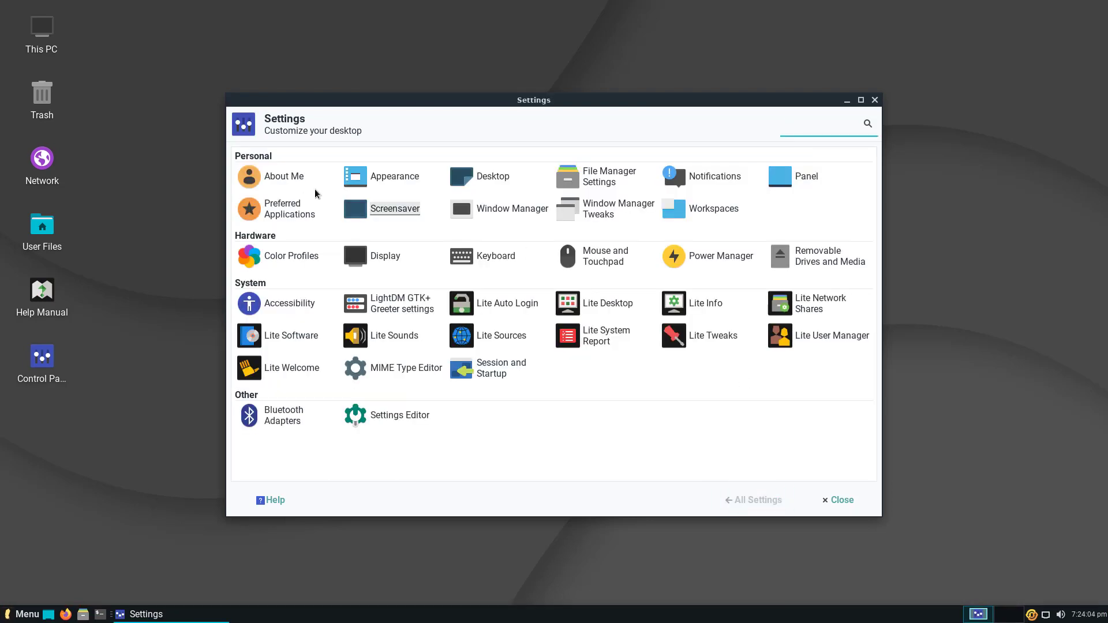
Step: Check the preferred utility applications and the terminal emulator choices without changing them, and return to the settings overview
{"action": "left_click", "coordinate": [290, 208]}
{"action": "left_click", "coordinate": [304, 156]}
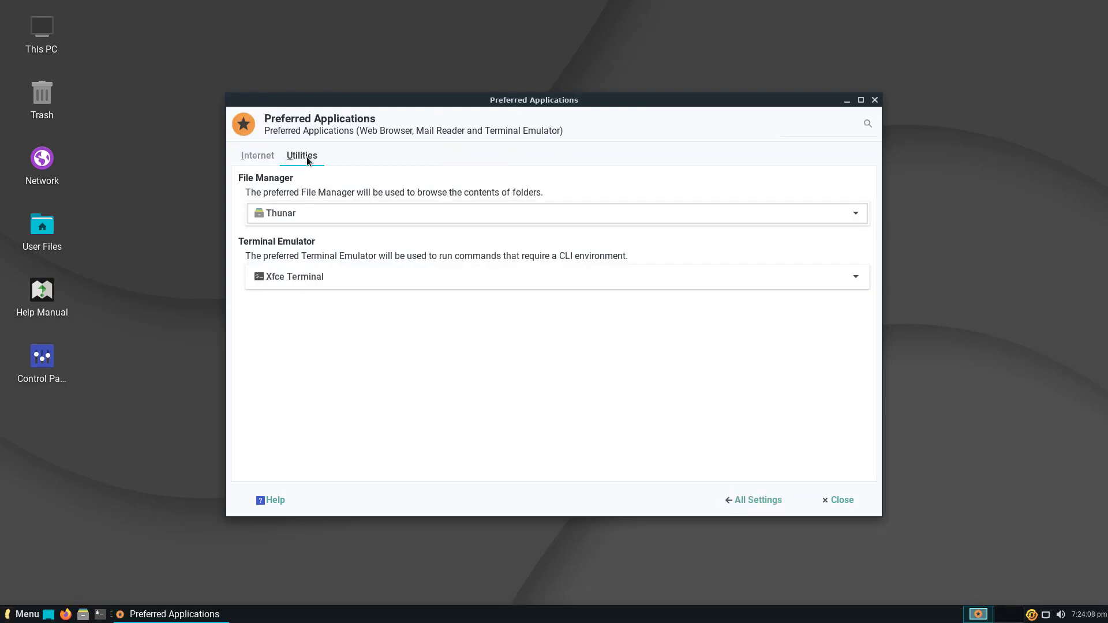
{"action": "left_click", "coordinate": [304, 280]}
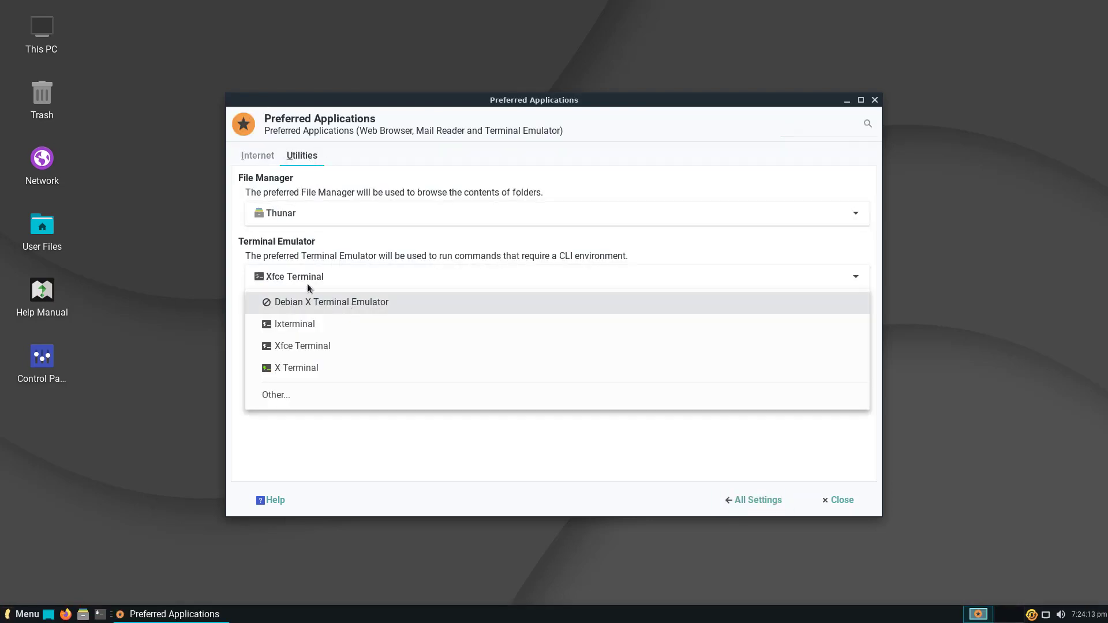
{"action": "left_click", "coordinate": [759, 502]}
{"action": "left_click", "coordinate": [759, 502]}
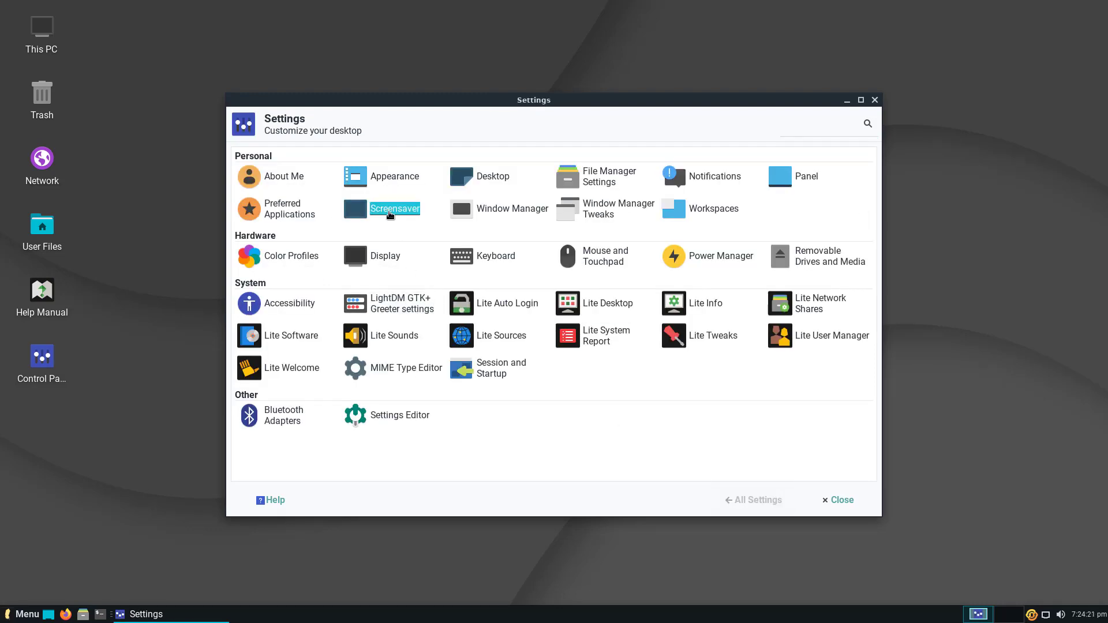
Step: Enable the screensaver to preview the Blank screen, Random, Floating Xfce and Slideshow themes, and turn it off again
{"action": "left_click", "coordinate": [390, 212]}
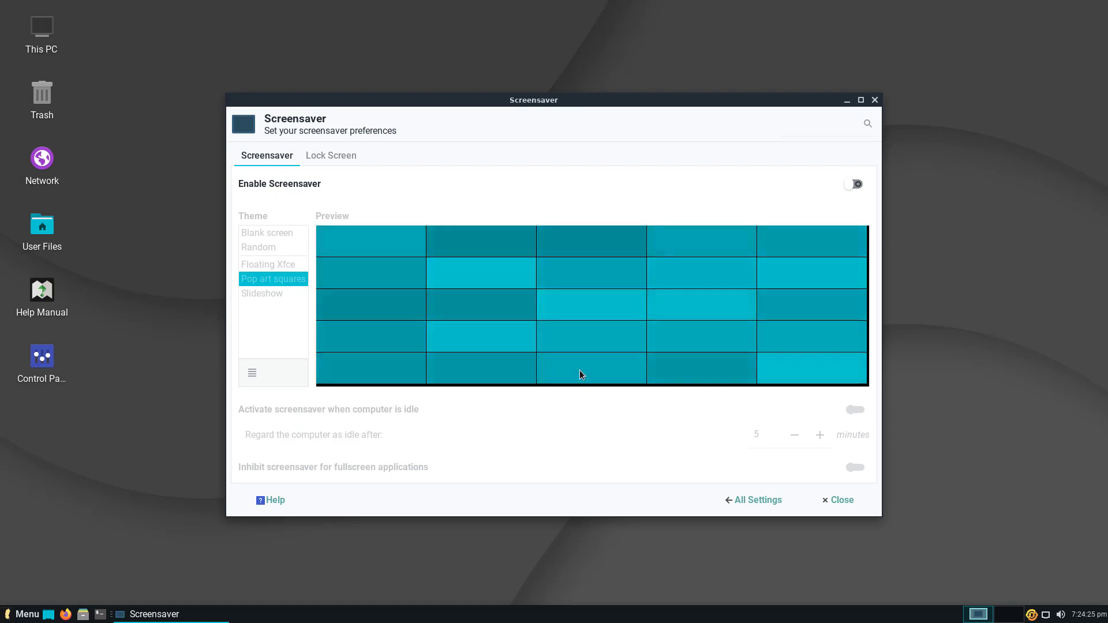
{"action": "left_click", "coordinate": [850, 184]}
{"action": "left_click", "coordinate": [245, 236]}
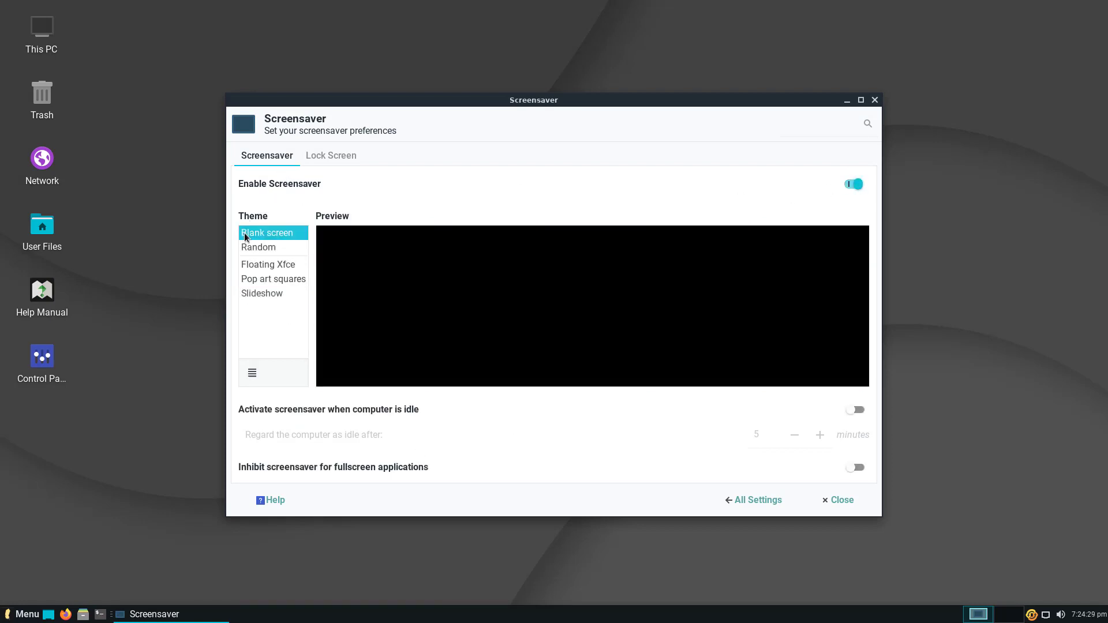
{"action": "left_click", "coordinate": [254, 247]}
{"action": "left_click", "coordinate": [263, 264]}
{"action": "left_click", "coordinate": [264, 293]}
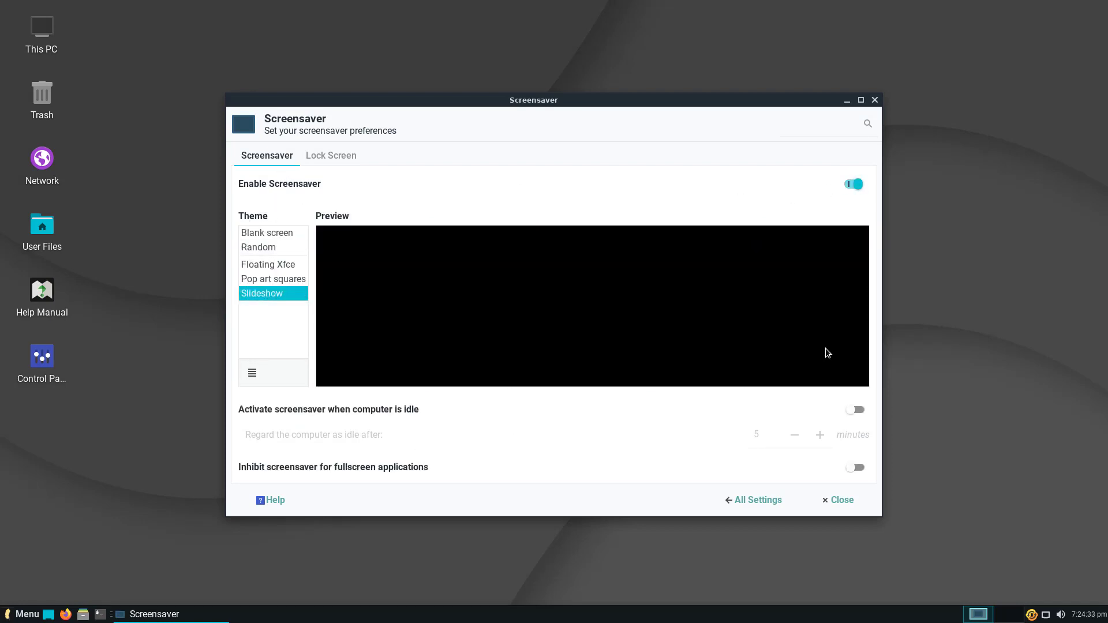
{"action": "left_click", "coordinate": [842, 184]}
Step: Review the lock screen options, and open the Window Manager settings
{"action": "left_click", "coordinate": [328, 157]}
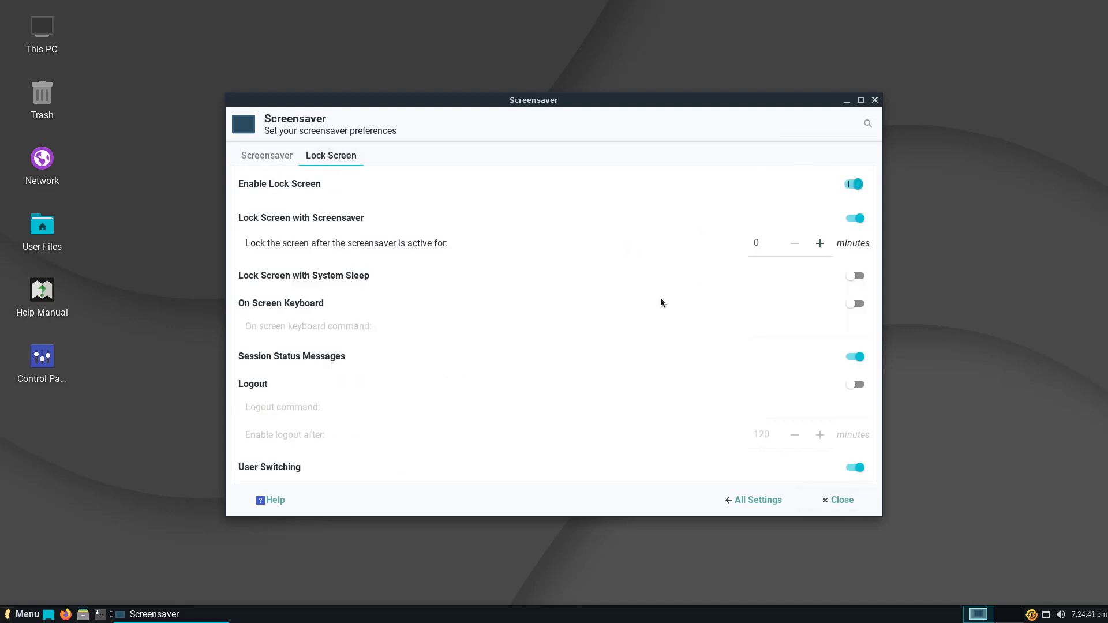
{"action": "left_click", "coordinate": [724, 501]}
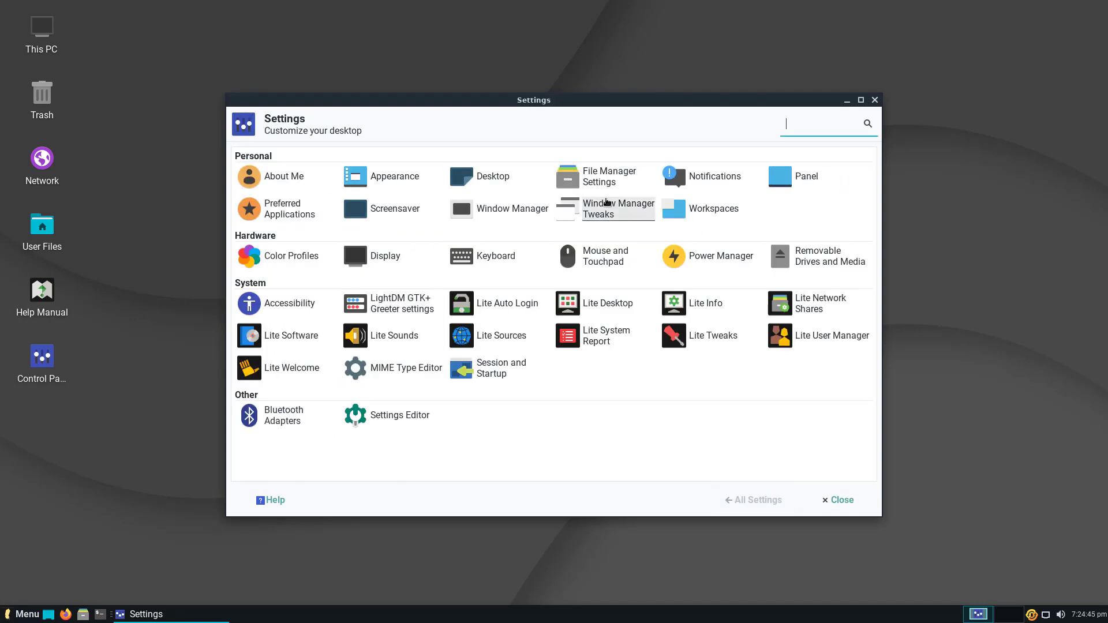
{"action": "left_click", "coordinate": [501, 210]}
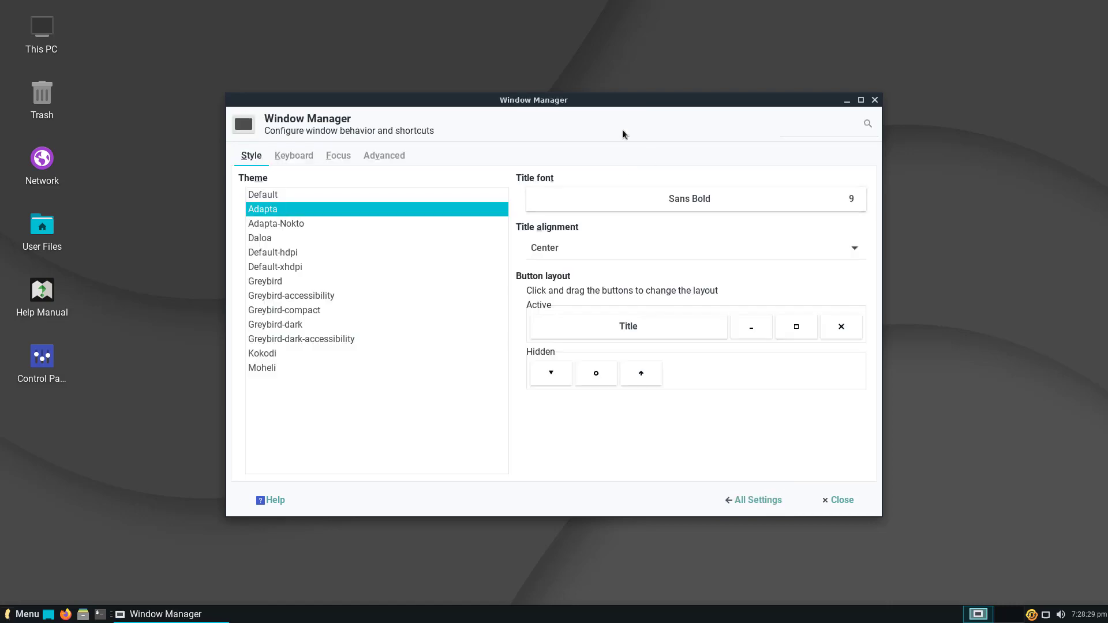
Step: Look over the Keyboard, Focus and Advanced settings of the Window Manager
{"action": "left_click", "coordinate": [294, 155]}
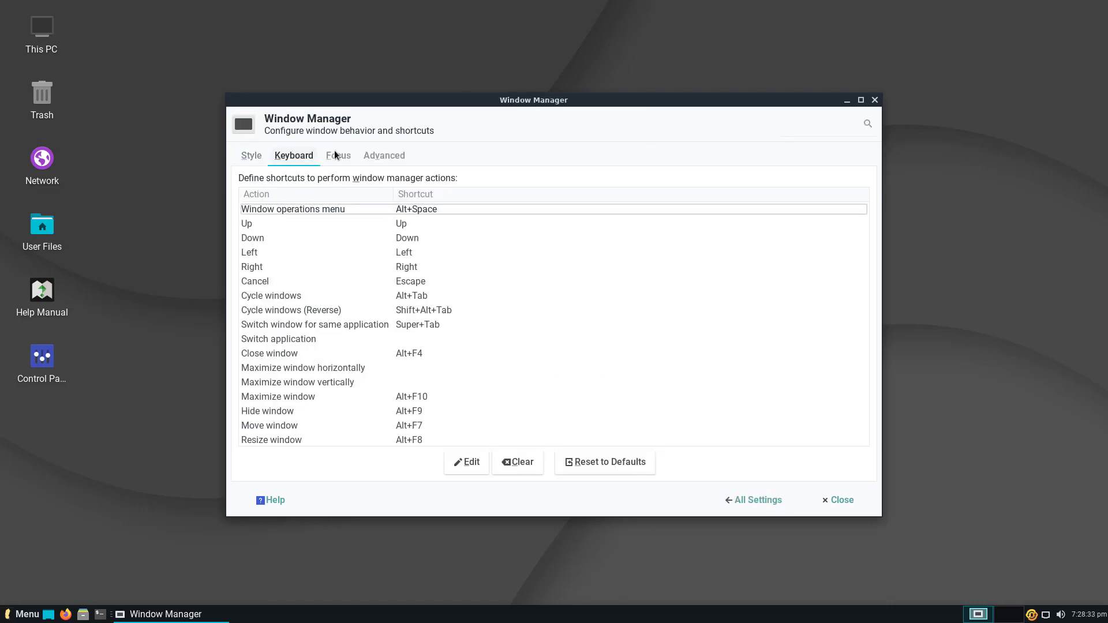
{"action": "left_click", "coordinate": [339, 154]}
{"action": "left_click", "coordinate": [371, 157]}
Step: Try the Greybird-dark, Greybird-dark-accessibility, Default-hdpi and Adapta window styles, apply the Default theme, and return to the settings overview
{"action": "left_click", "coordinate": [251, 155]}
{"action": "left_click", "coordinate": [277, 324]}
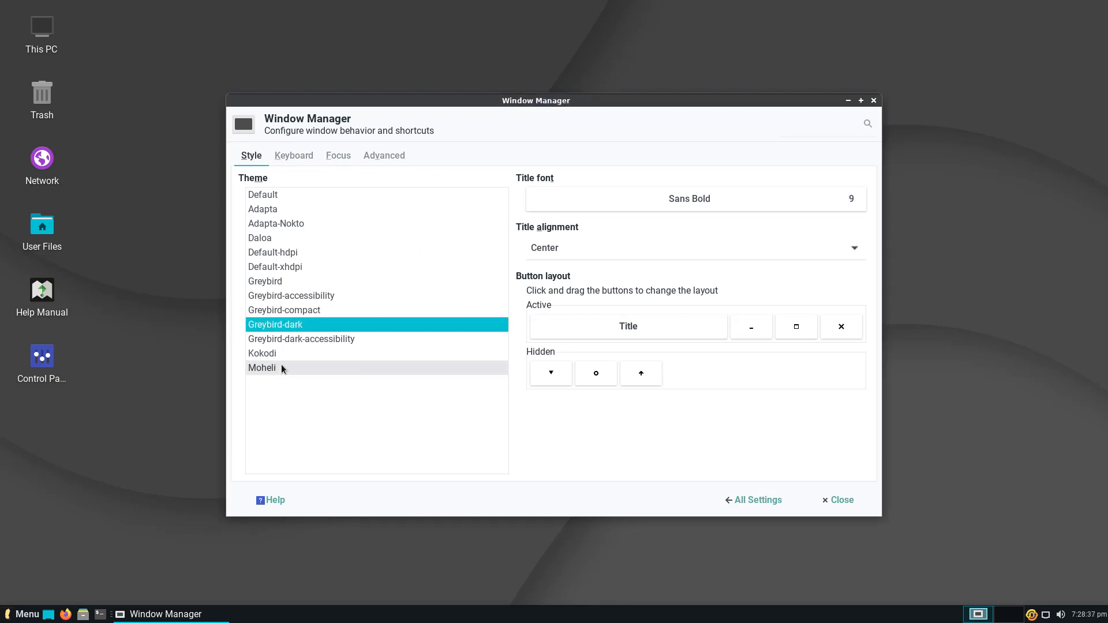
{"action": "left_click", "coordinate": [288, 339]}
{"action": "left_click", "coordinate": [272, 252]}
{"action": "left_click", "coordinate": [271, 209]}
{"action": "left_click", "coordinate": [271, 194]}
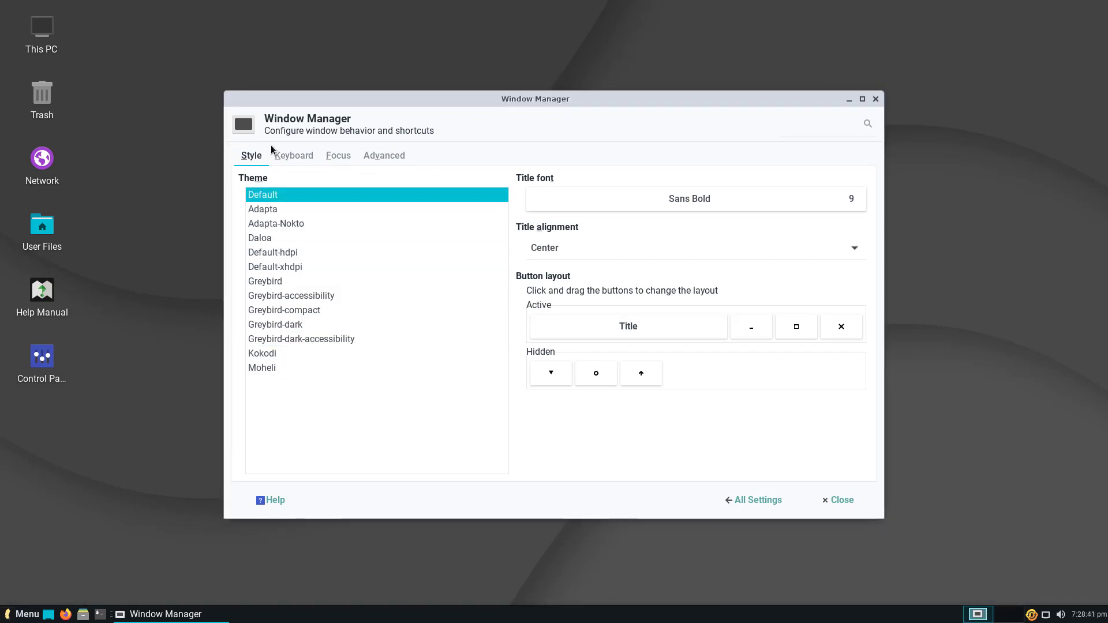
{"action": "left_click", "coordinate": [750, 500]}
Step: Look over all the Window Manager Tweaks categories, from Cycling to Compositor, and return to the settings overview
{"action": "left_click", "coordinate": [588, 207]}
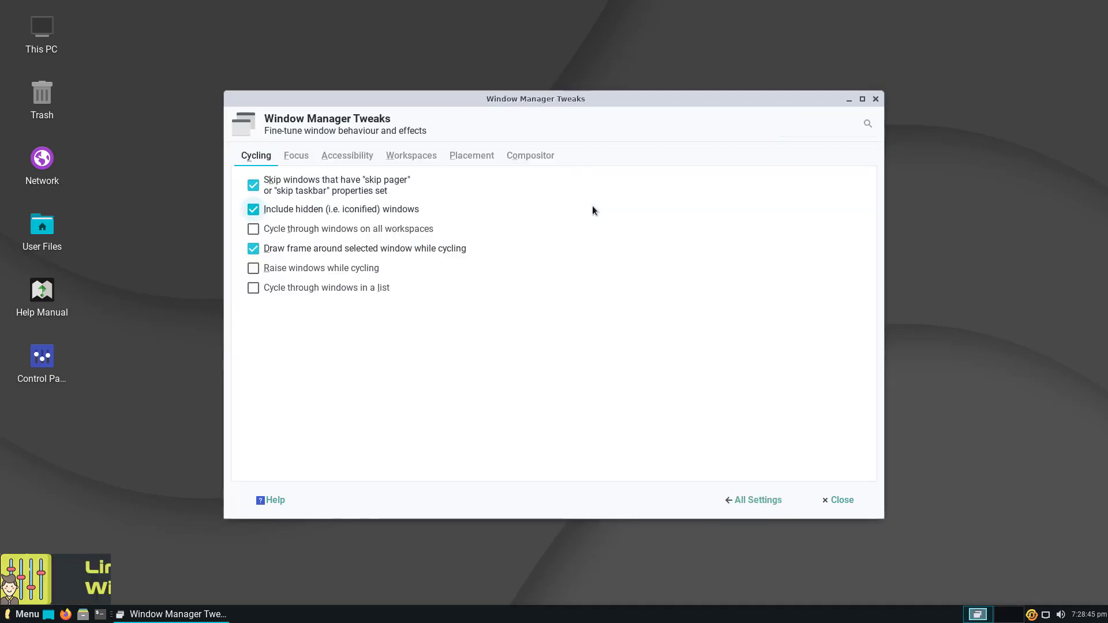
{"action": "left_click", "coordinate": [285, 157]}
{"action": "left_click", "coordinate": [347, 156]}
{"action": "left_click", "coordinate": [411, 156]}
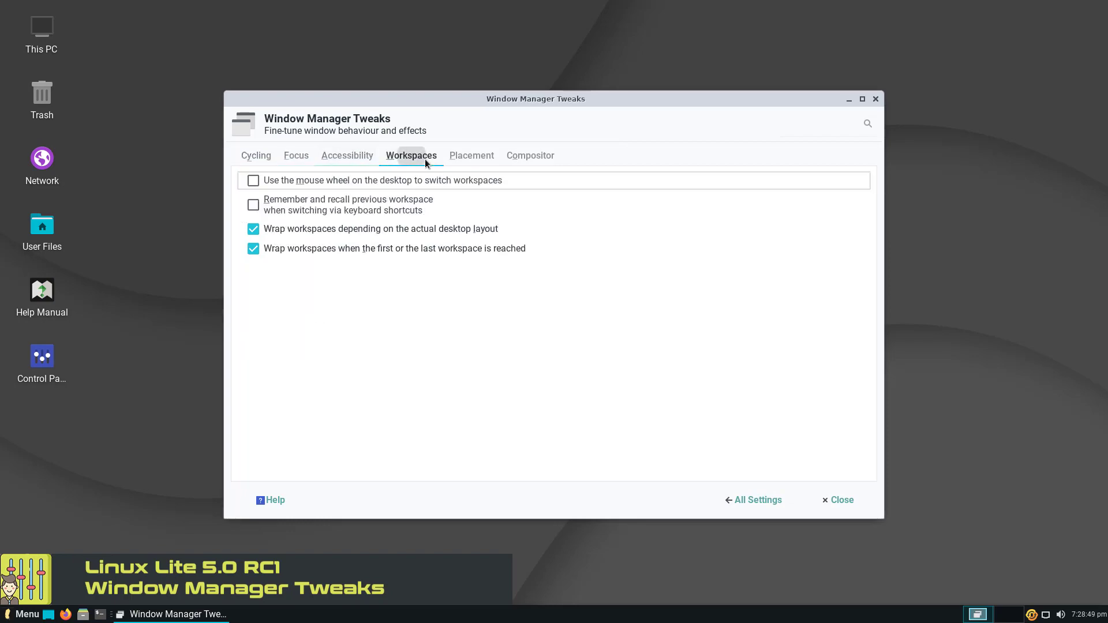
{"action": "left_click", "coordinate": [471, 155]}
{"action": "left_click", "coordinate": [530, 156]}
{"action": "left_click", "coordinate": [750, 503]}
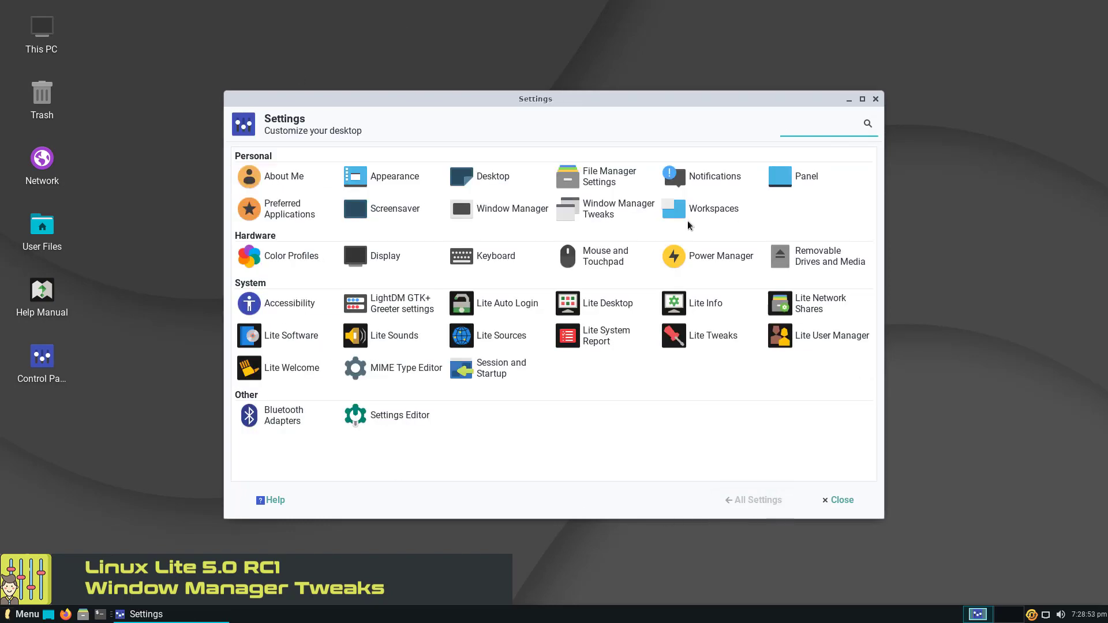
Step: Review the General, System, Display and Devices settings of the Power Manager, and return to the settings overview
{"action": "left_click", "coordinate": [715, 255]}
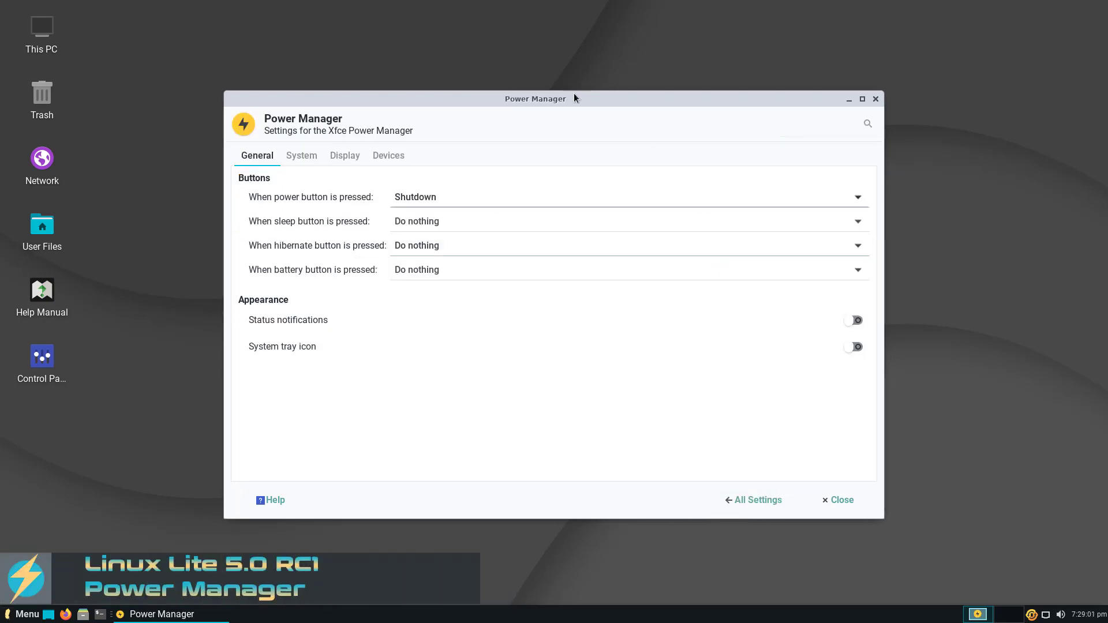
{"action": "left_click", "coordinate": [304, 155]}
{"action": "left_click", "coordinate": [344, 156]}
{"action": "left_click", "coordinate": [386, 156]}
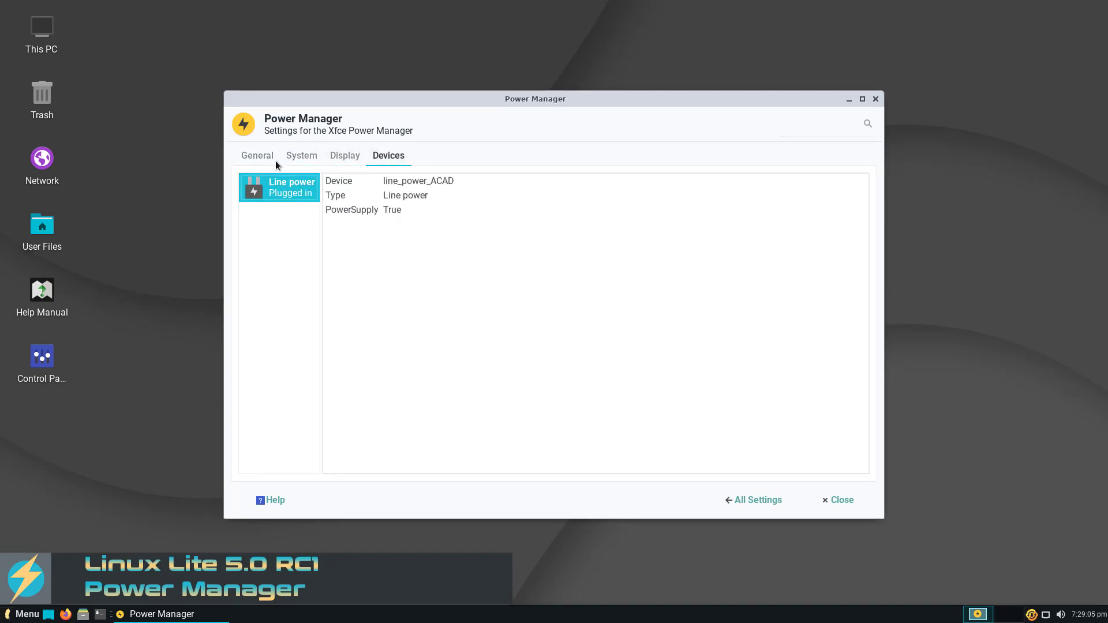
{"action": "left_click", "coordinate": [271, 156]}
{"action": "left_click", "coordinate": [762, 501]}
Step: Open the LightDM GTK+ Greeter settings with the account password, and check the theme and icon choices, keeping Adapta and LoginIcons
{"action": "left_click", "coordinate": [371, 299]}
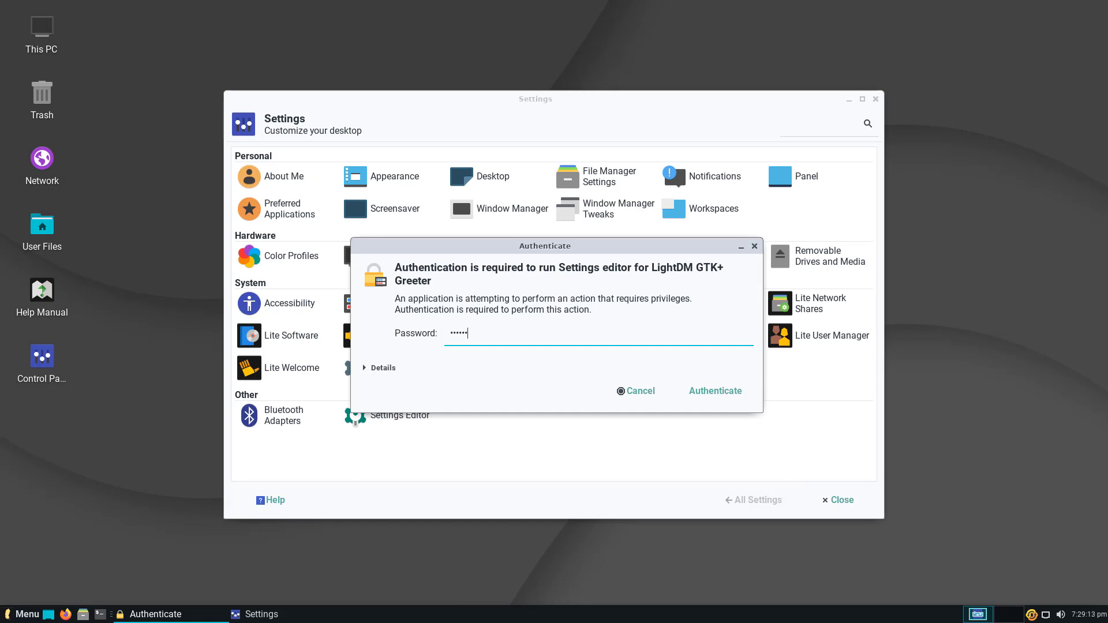
{"action": "key", "text": "Return"}
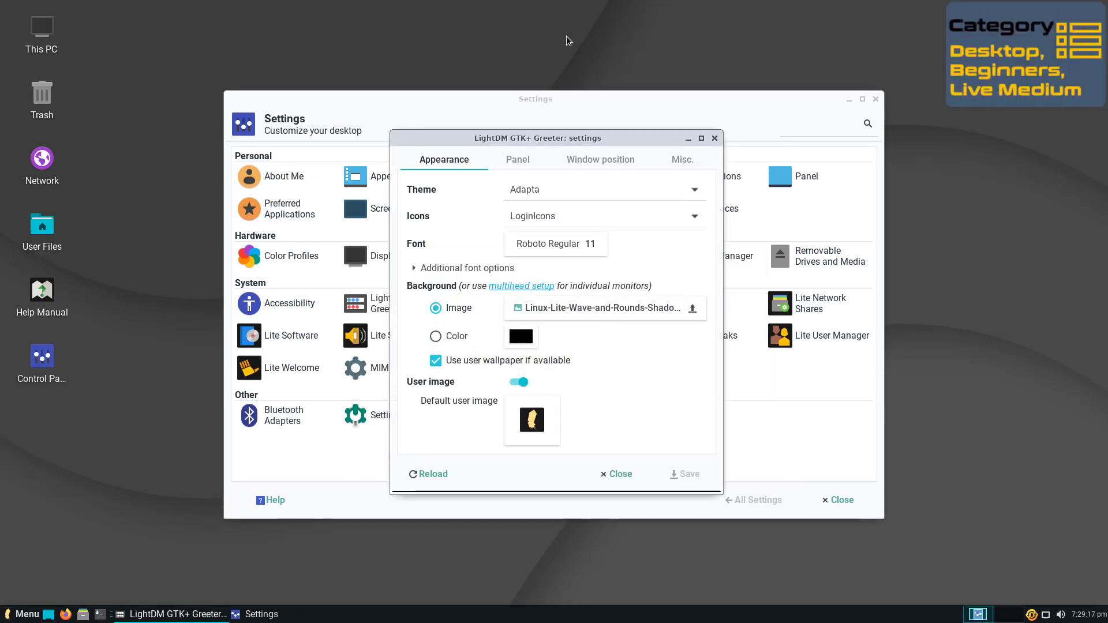
{"action": "left_click", "coordinate": [683, 198]}
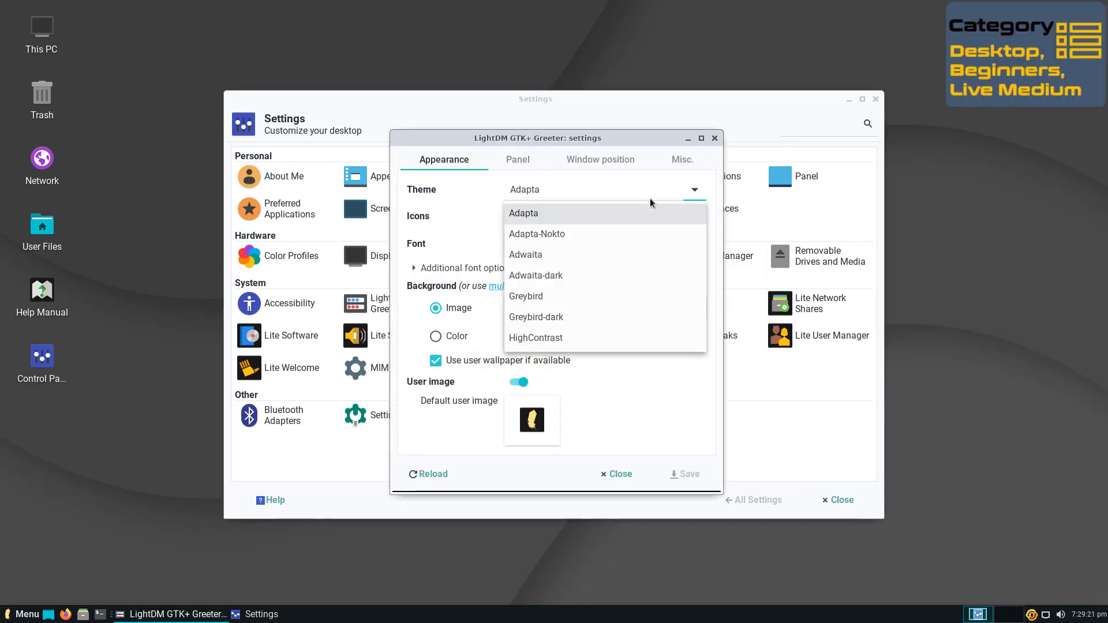
{"action": "left_click", "coordinate": [607, 212]}
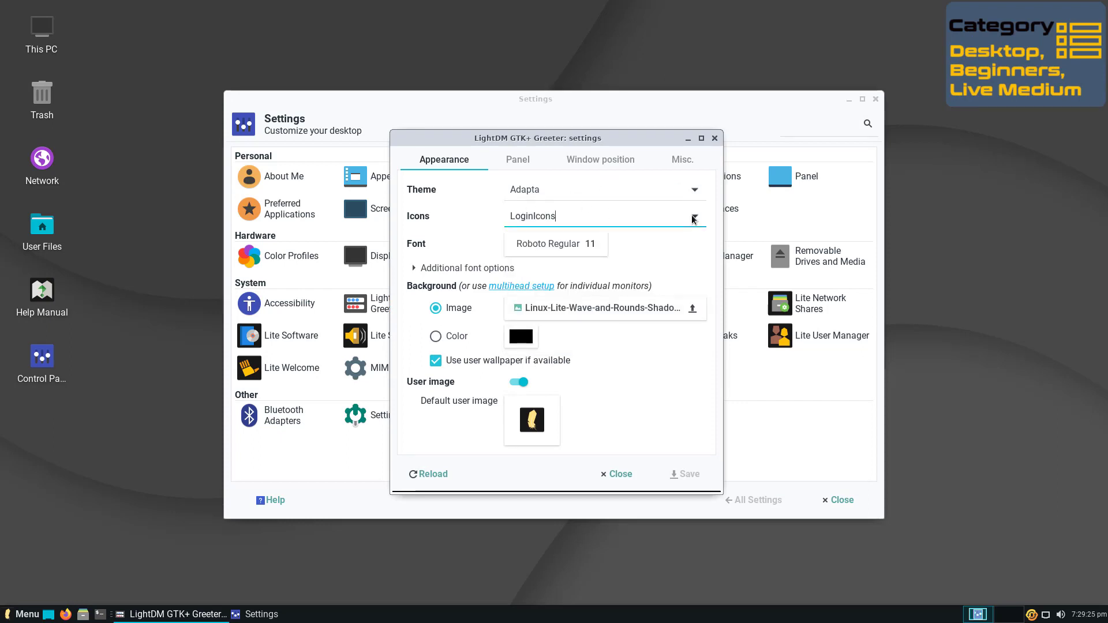
{"action": "left_click", "coordinate": [607, 212]}
{"action": "left_click", "coordinate": [467, 202]}
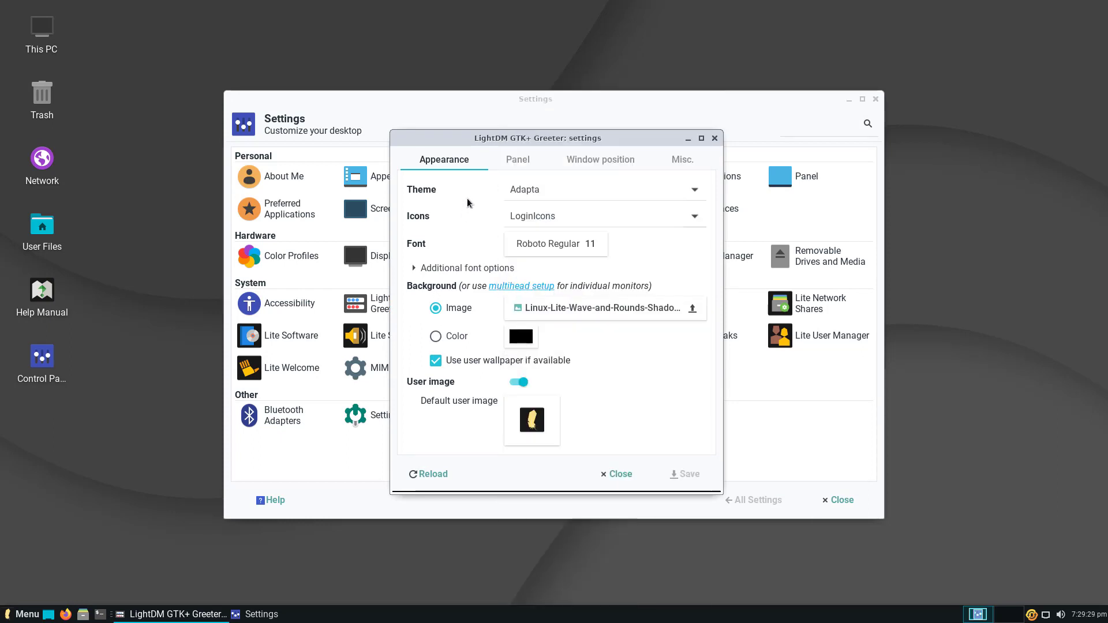
Step: Browse the greeter's background images without changing the selection, review its Panel, Window position and Misc. settings, and close it
{"action": "left_click", "coordinate": [555, 307]}
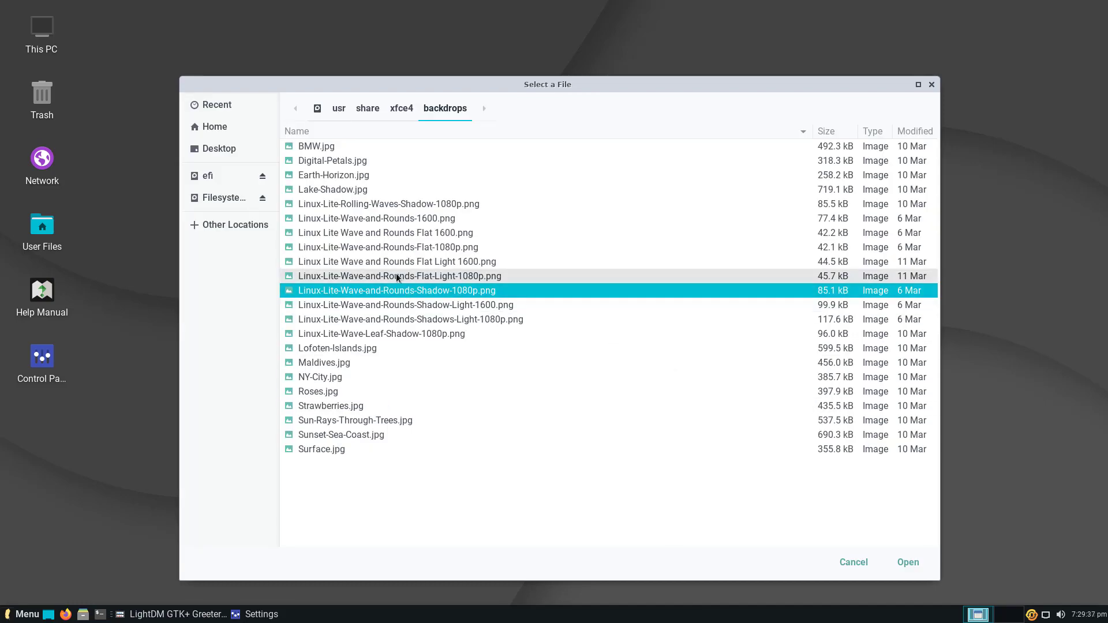
{"action": "left_click", "coordinate": [846, 566]}
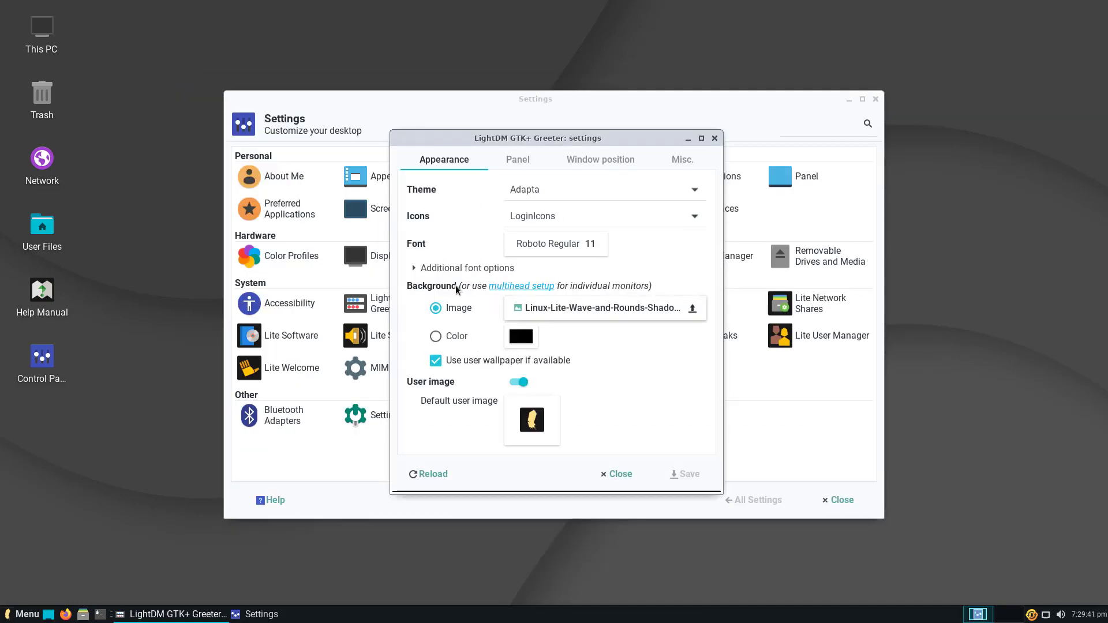
{"action": "left_click", "coordinate": [522, 164]}
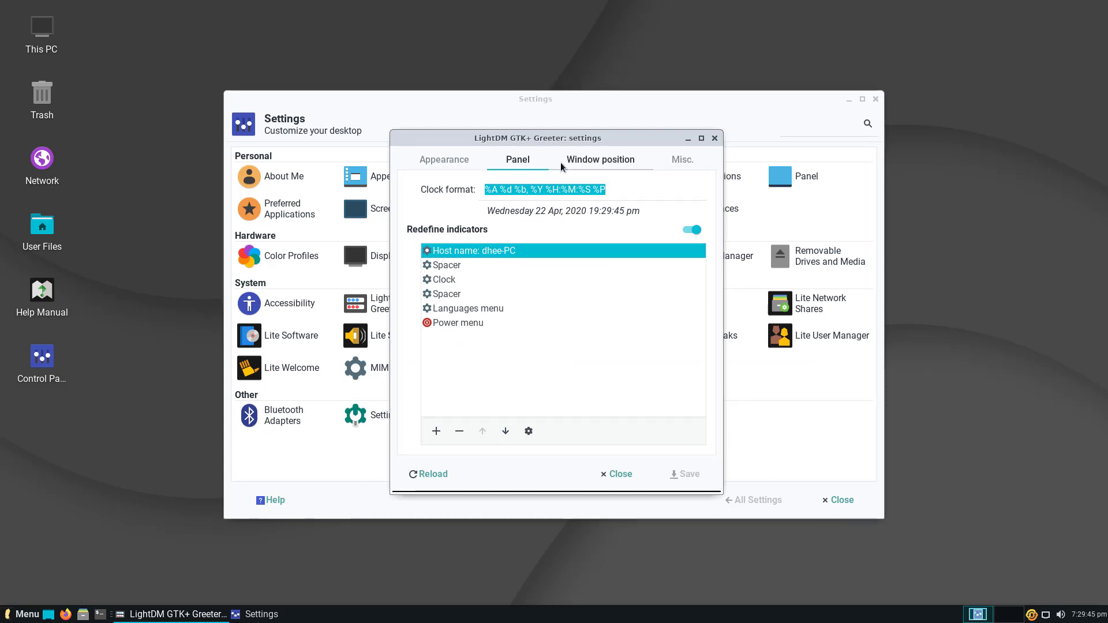
{"action": "left_click", "coordinate": [600, 160]}
{"action": "left_click", "coordinate": [684, 162]}
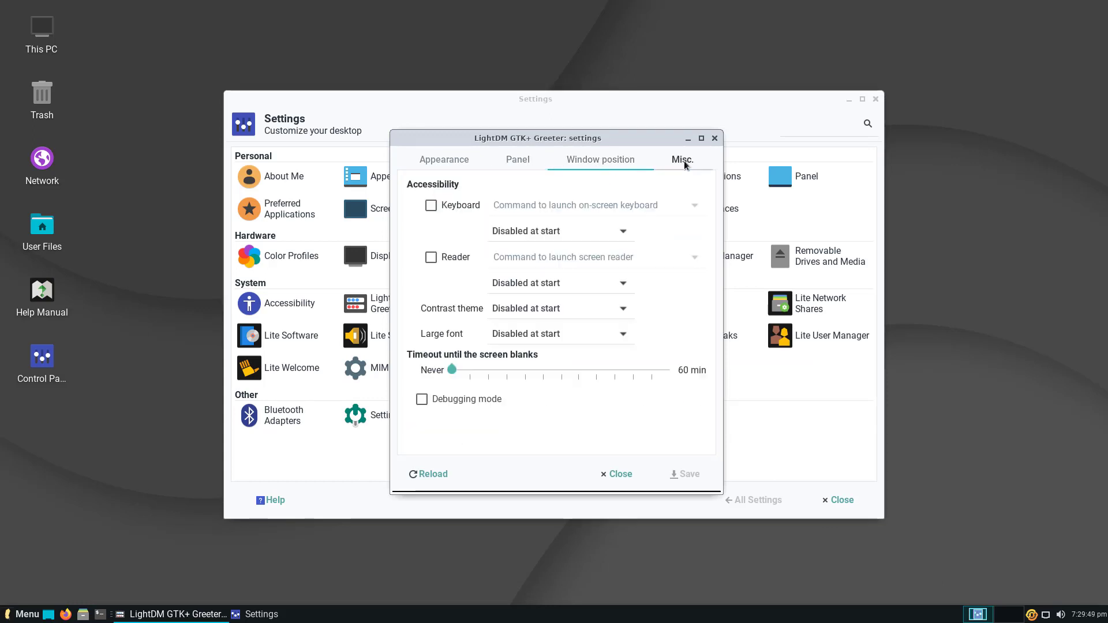
{"action": "left_click", "coordinate": [620, 475]}
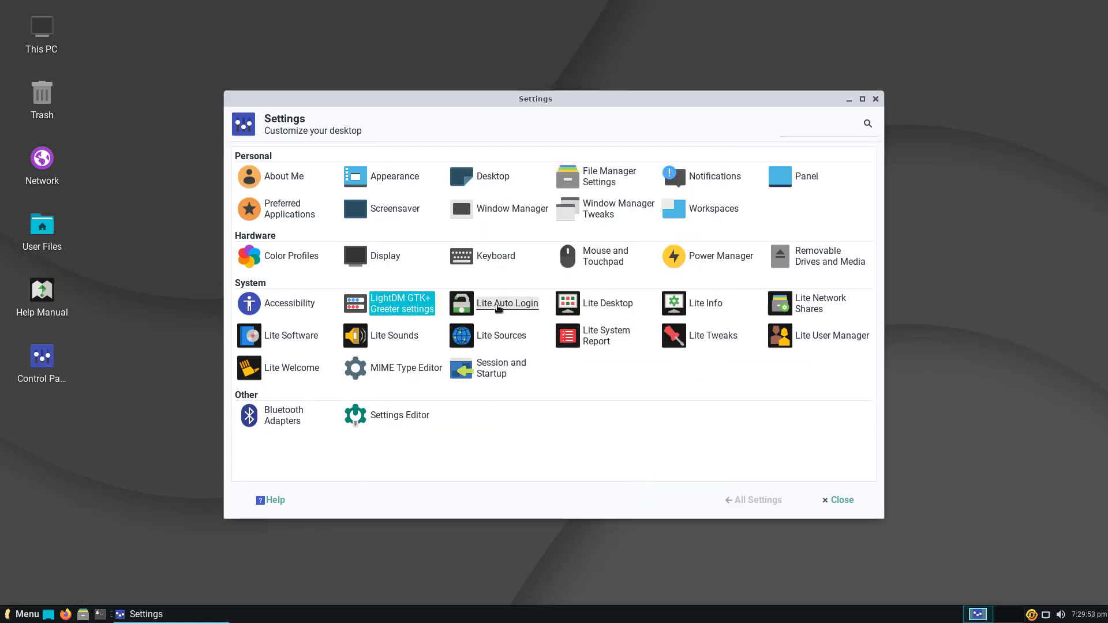
Step: Look over the Lite Auto Login options and the Lite Desktop list of icons to enable or disable, closing both dialogs
{"action": "left_click", "coordinate": [498, 308]}
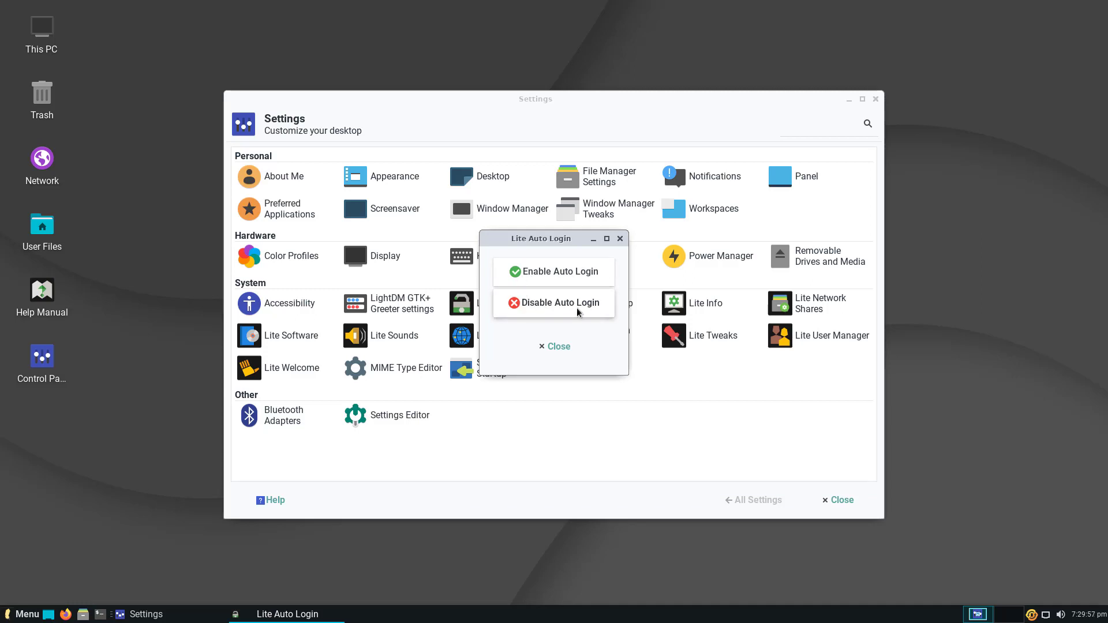
{"action": "left_click", "coordinate": [560, 347]}
{"action": "left_click", "coordinate": [629, 306]}
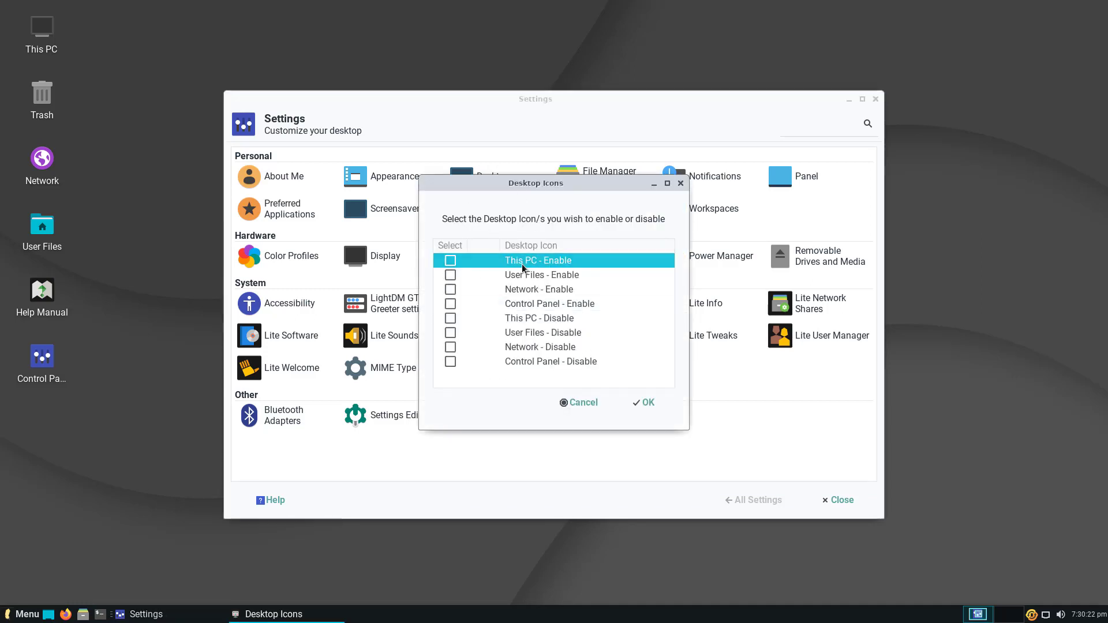
{"action": "left_click", "coordinate": [450, 260]}
{"action": "left_click", "coordinate": [628, 405]}
Step: Open Lite Software with the account password, answer the software source update offer, and view its install and remove tasks before closing it
{"action": "left_click", "coordinate": [271, 333]}
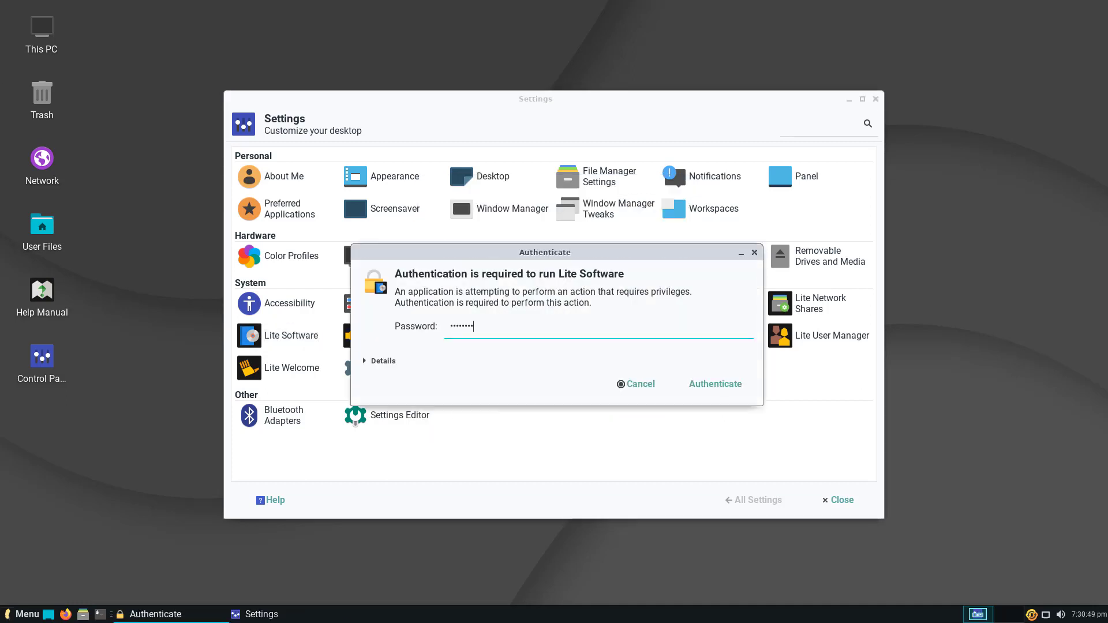
{"action": "key", "text": "Return"}
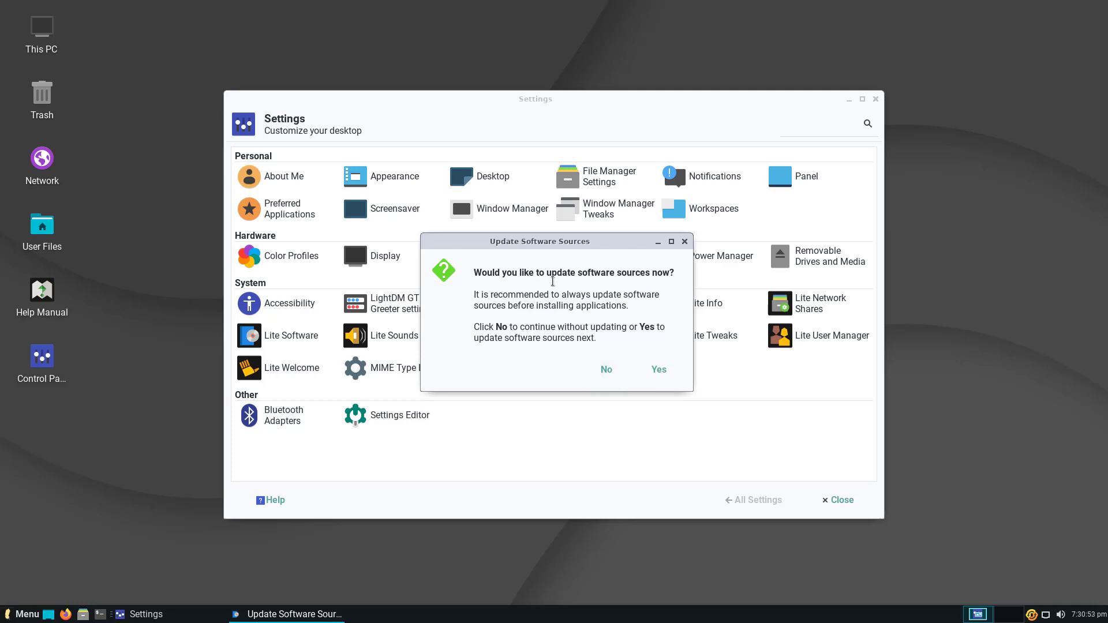
{"action": "left_click", "coordinate": [659, 369]}
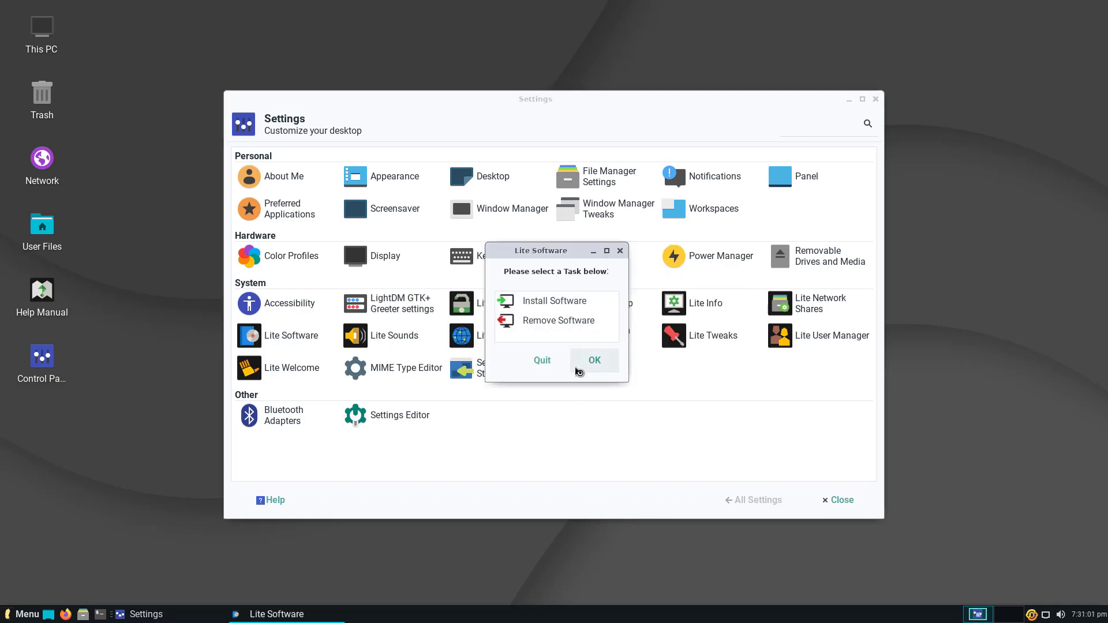
{"action": "left_click", "coordinate": [579, 371]}
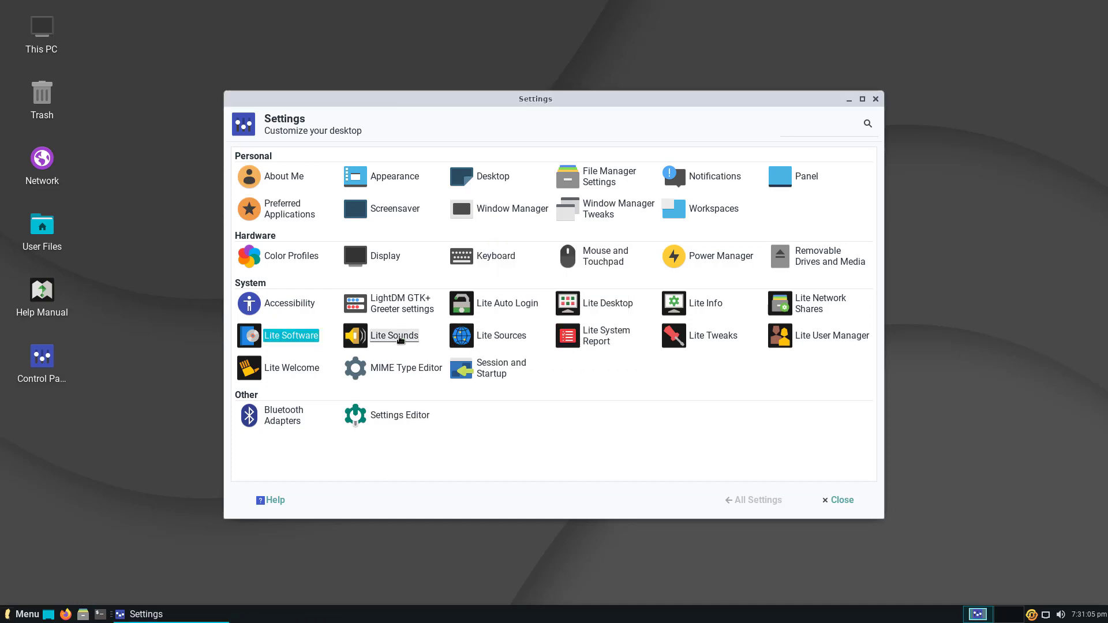
Step: Look over the Lite Sounds options, and open Lite Sources with the account password to browse the repository mirrors, closing both
{"action": "left_click", "coordinate": [400, 340]}
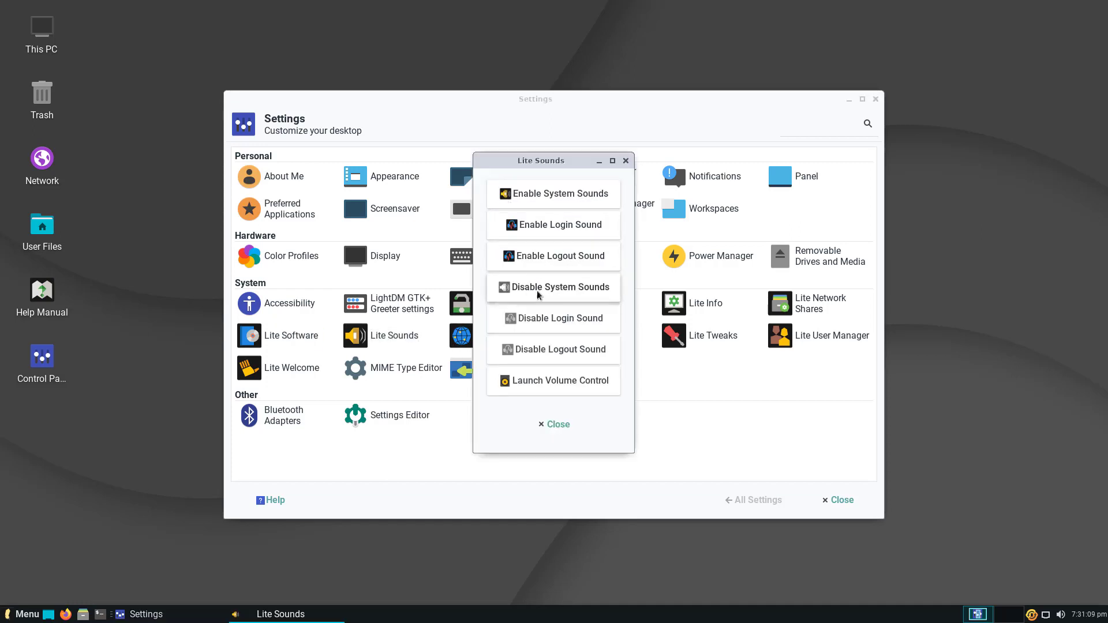
{"action": "left_click", "coordinate": [566, 425]}
{"action": "left_click", "coordinate": [493, 338]}
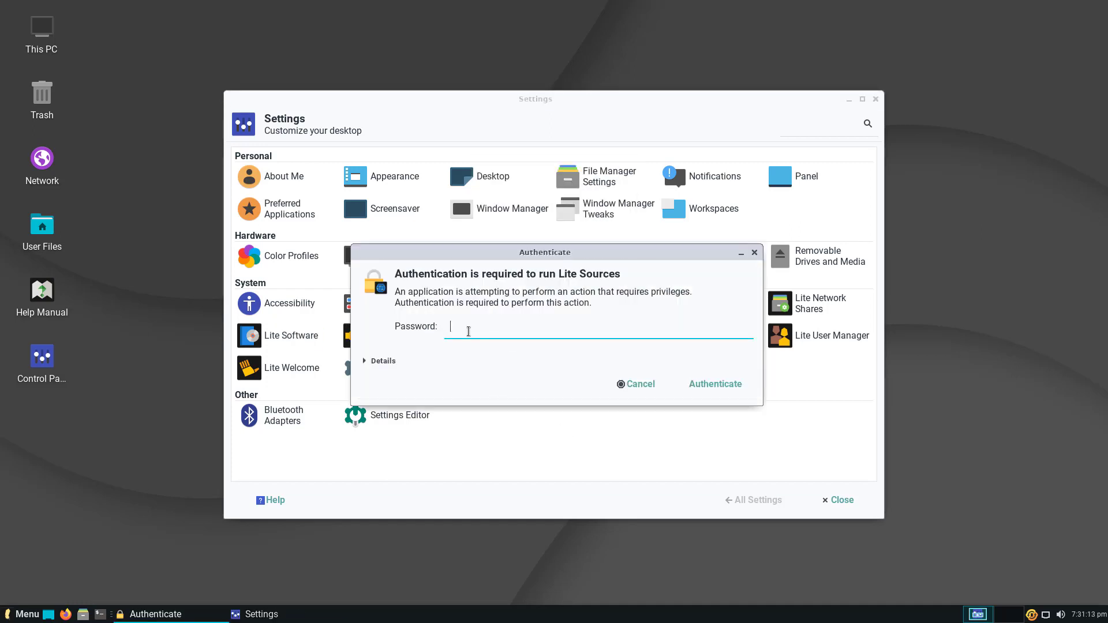
{"action": "key", "text": "Return"}
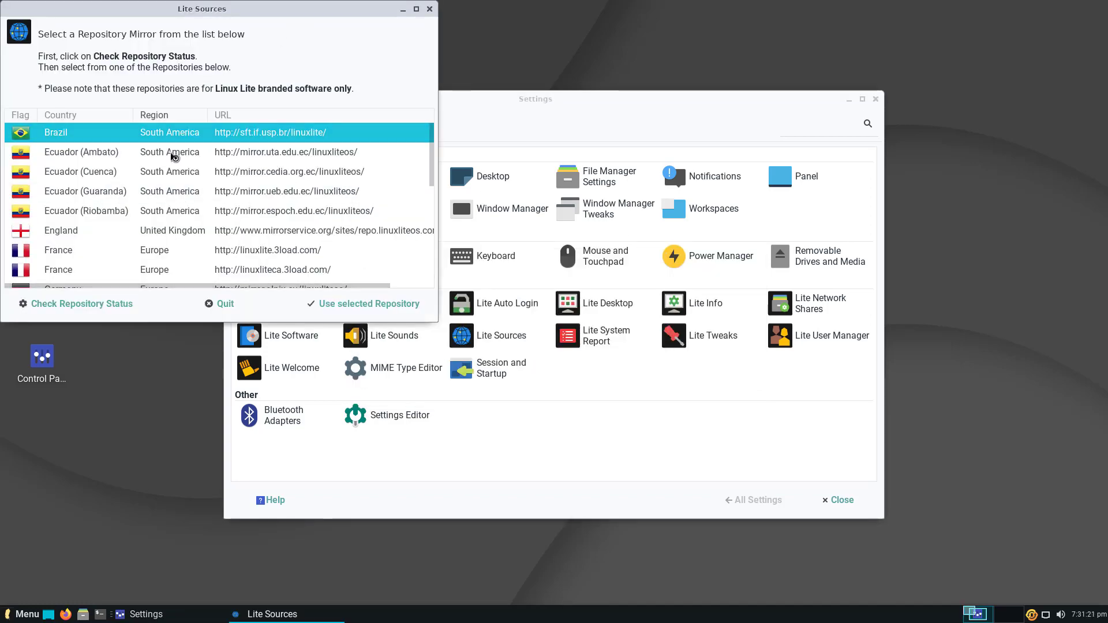
{"action": "scroll", "coordinate": [165, 173], "scroll_direction": "down", "scroll_amount": 5}
{"action": "scroll", "coordinate": [173, 173], "scroll_direction": "up", "scroll_amount": 6}
{"action": "scroll", "coordinate": [191, 173], "scroll_direction": "down", "scroll_amount": 5}
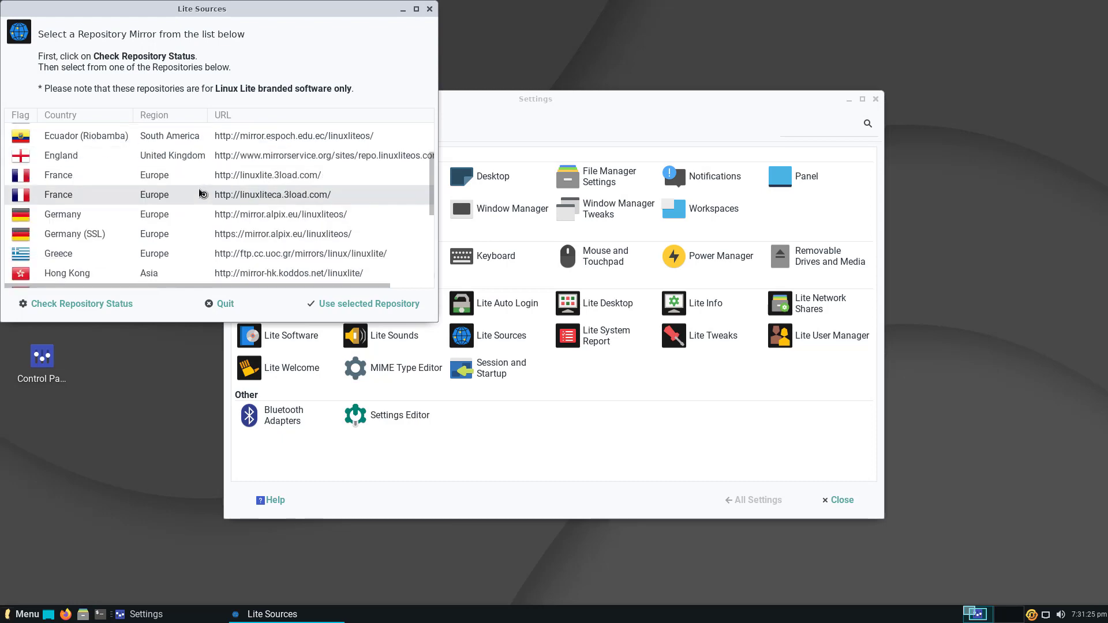
{"action": "left_click", "coordinate": [430, 10]}
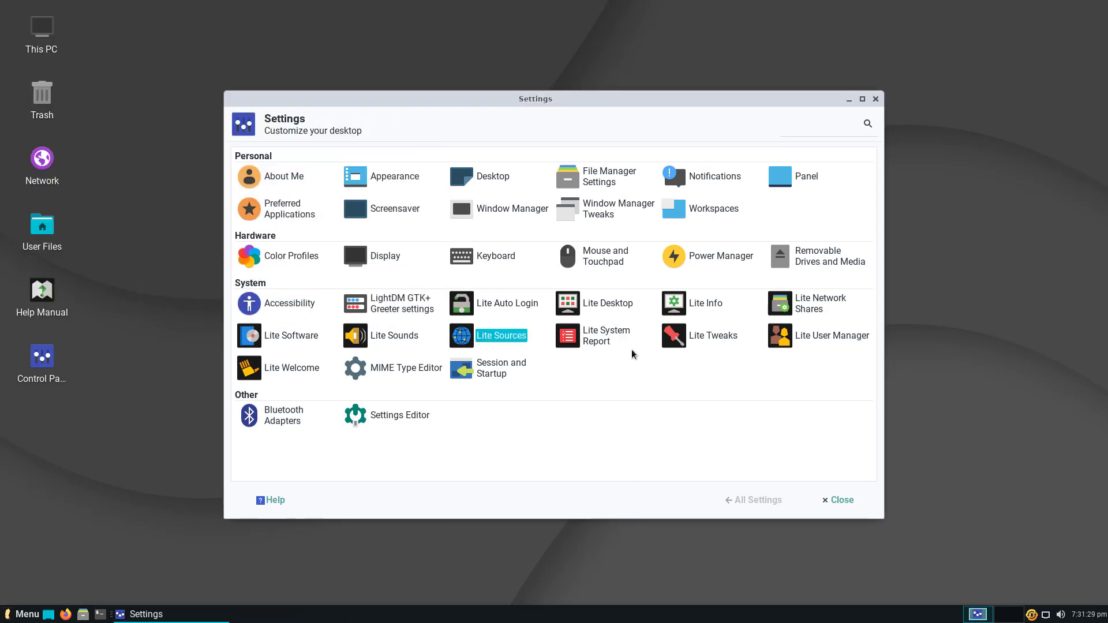
Step: Open and close Lite System Report, and browse the maintenance tasks in Lite Tweaks without running any
{"action": "left_click", "coordinate": [603, 337]}
{"action": "left_click", "coordinate": [597, 360]}
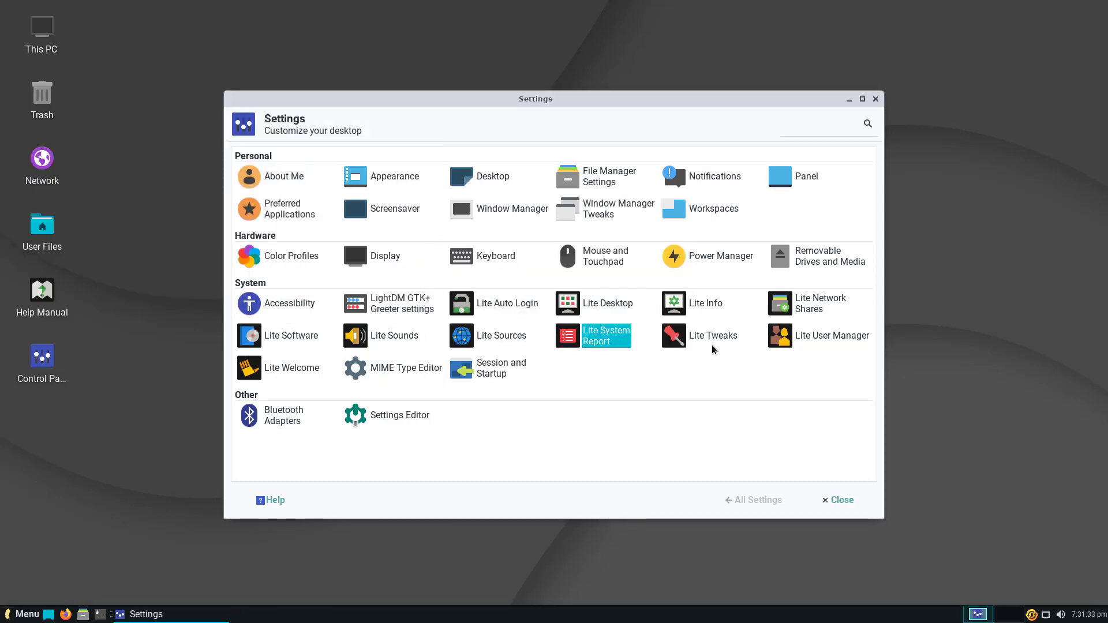
{"action": "left_click", "coordinate": [711, 340]}
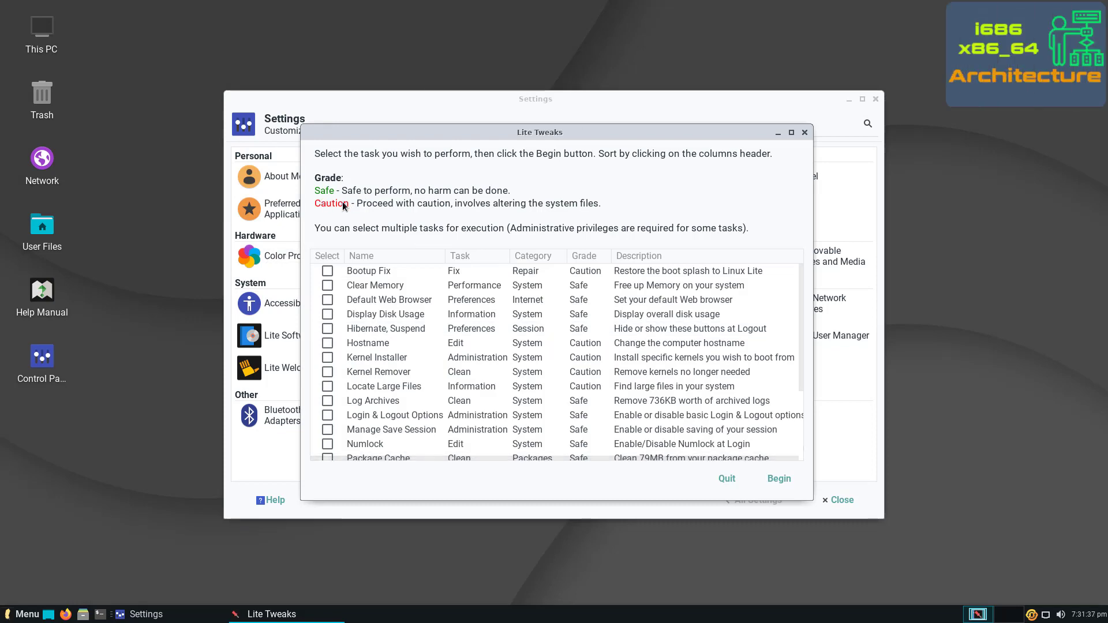
{"action": "scroll", "coordinate": [415, 367], "scroll_direction": "down", "scroll_amount": 3}
{"action": "scroll", "coordinate": [416, 351], "scroll_direction": "up", "scroll_amount": 3}
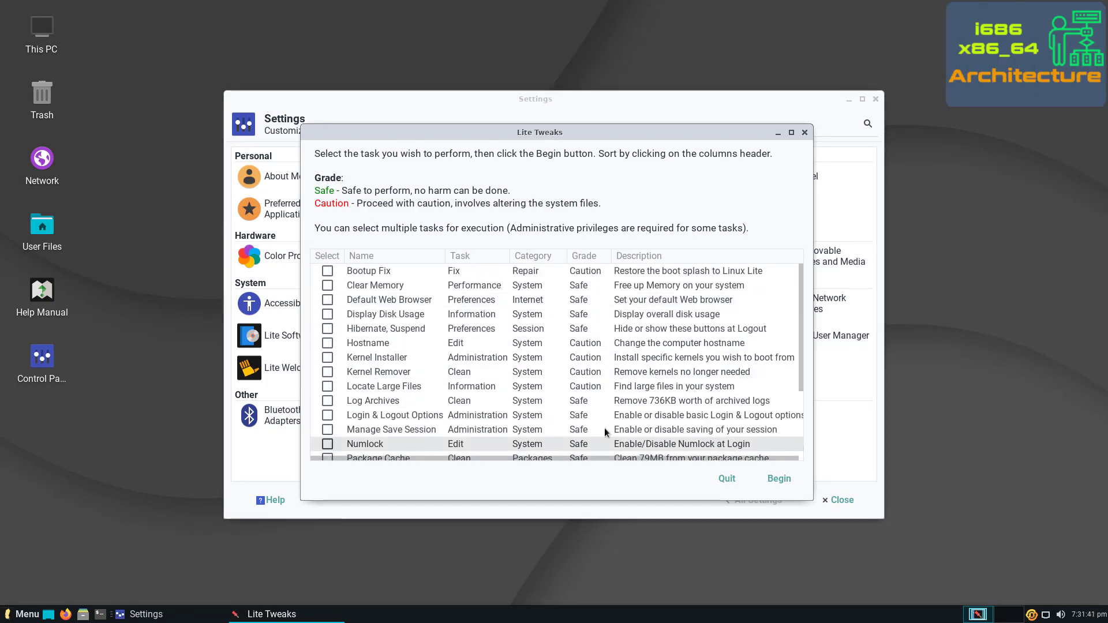
{"action": "left_click", "coordinate": [728, 479]}
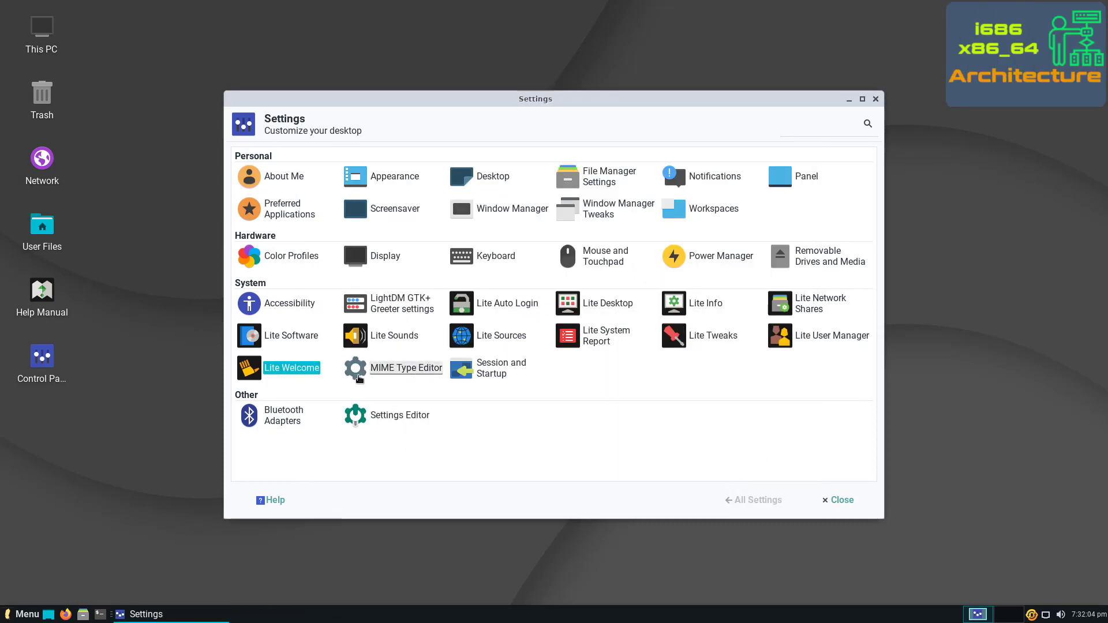
Step: Look over the Session and Startup settings, including the General and Advanced options
{"action": "left_click", "coordinate": [501, 368]}
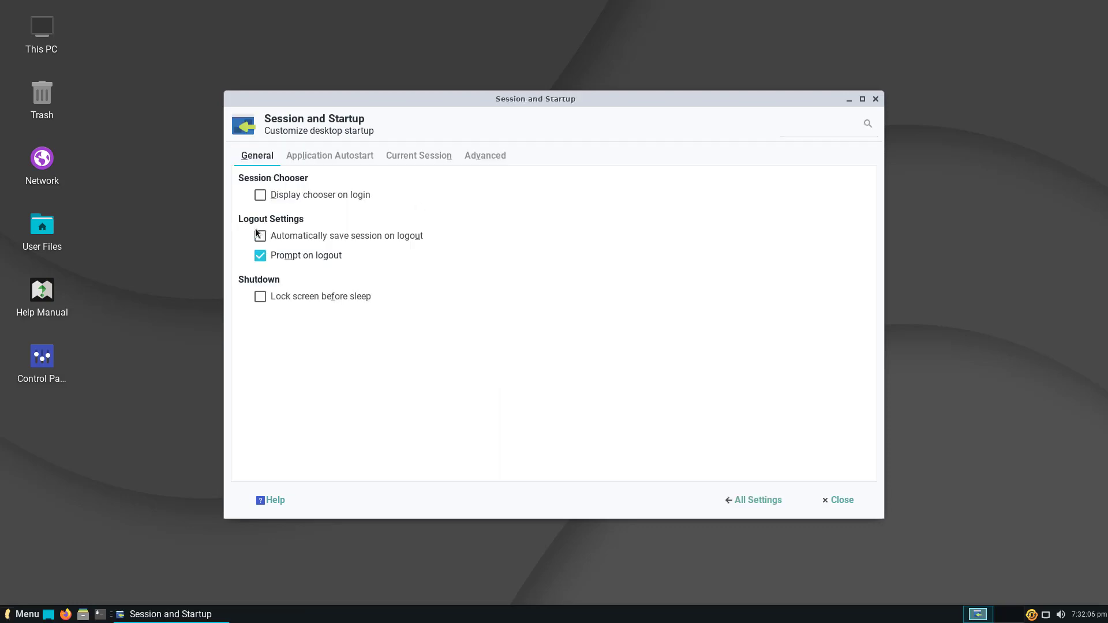
{"action": "left_click", "coordinate": [376, 158]}
{"action": "left_click", "coordinate": [477, 155]}
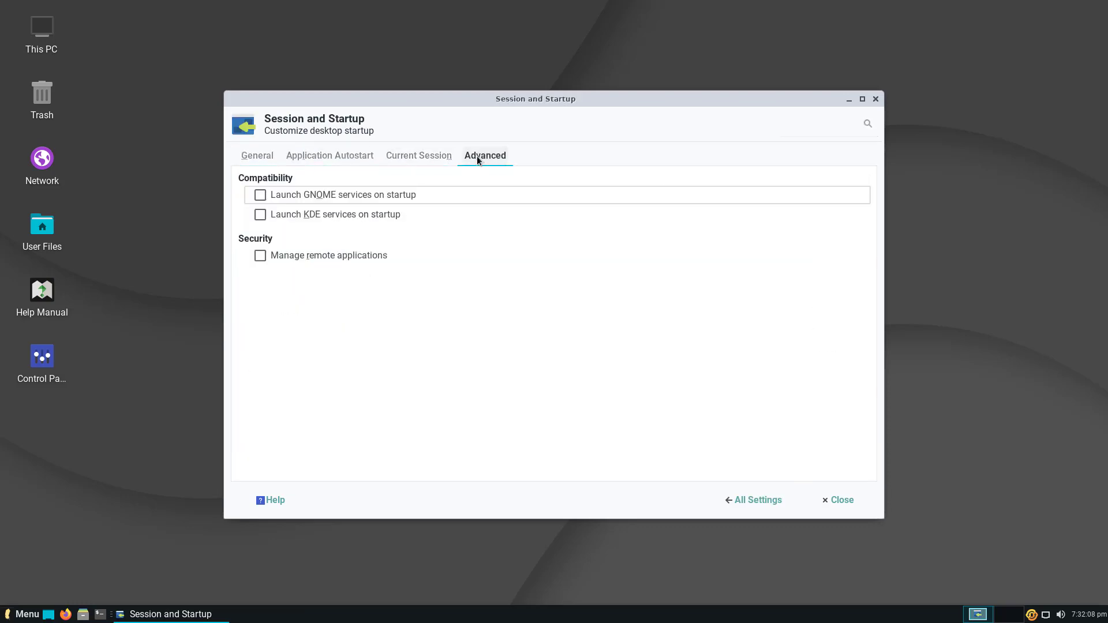
Step: Close Session and Startup, and open the Settings Editor from the Control Panel to look over its Xfconf channels
{"action": "left_click", "coordinate": [829, 501]}
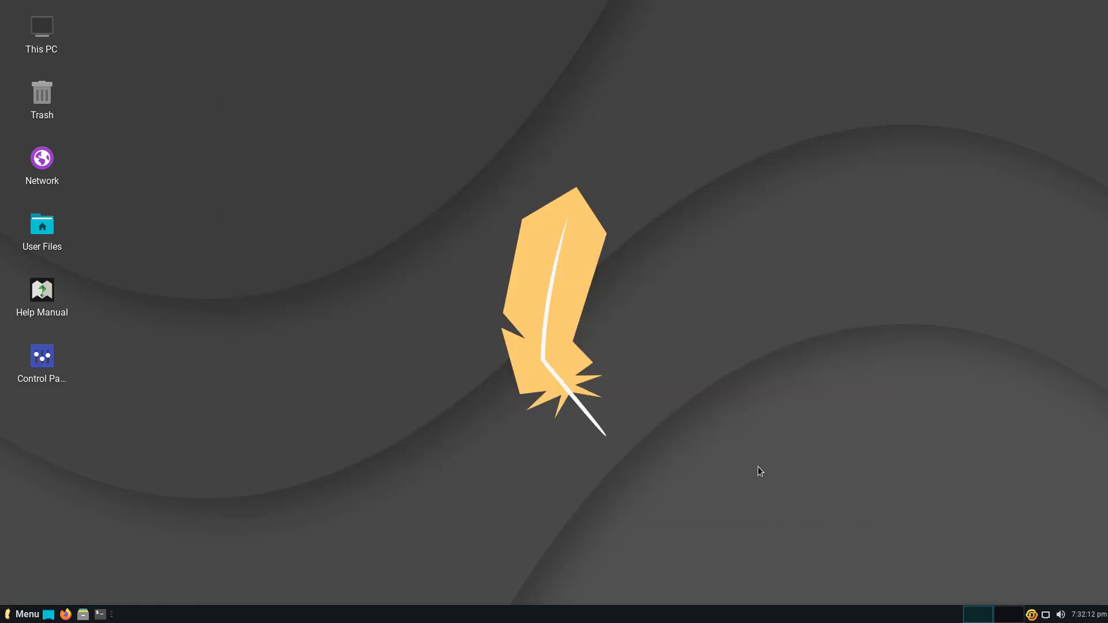
{"action": "double_click", "coordinate": [31, 379]}
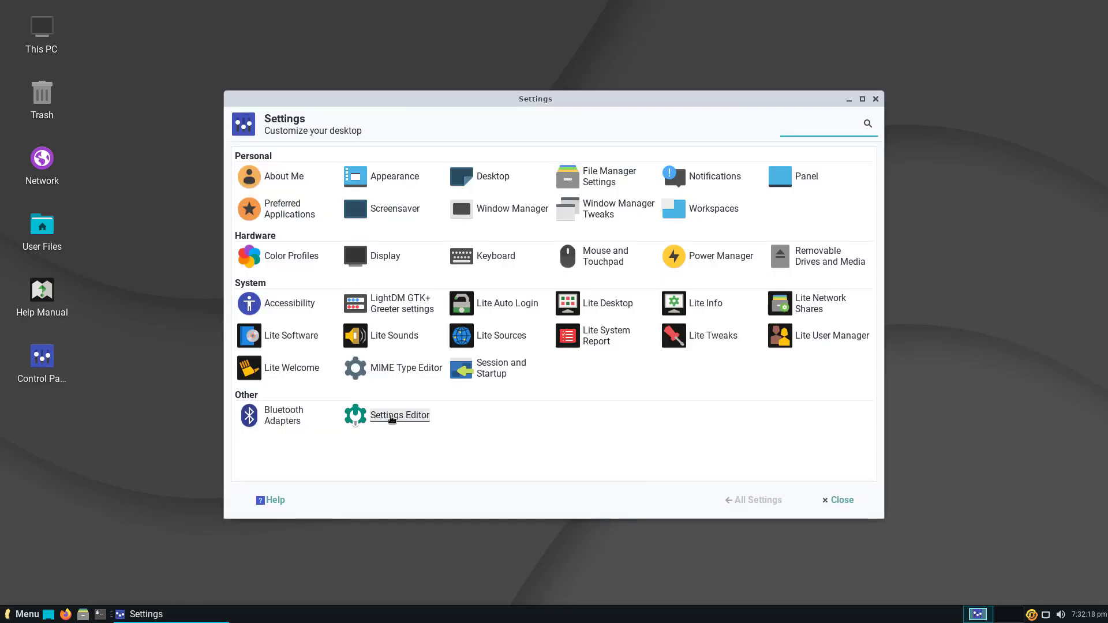
{"action": "left_click", "coordinate": [391, 416]}
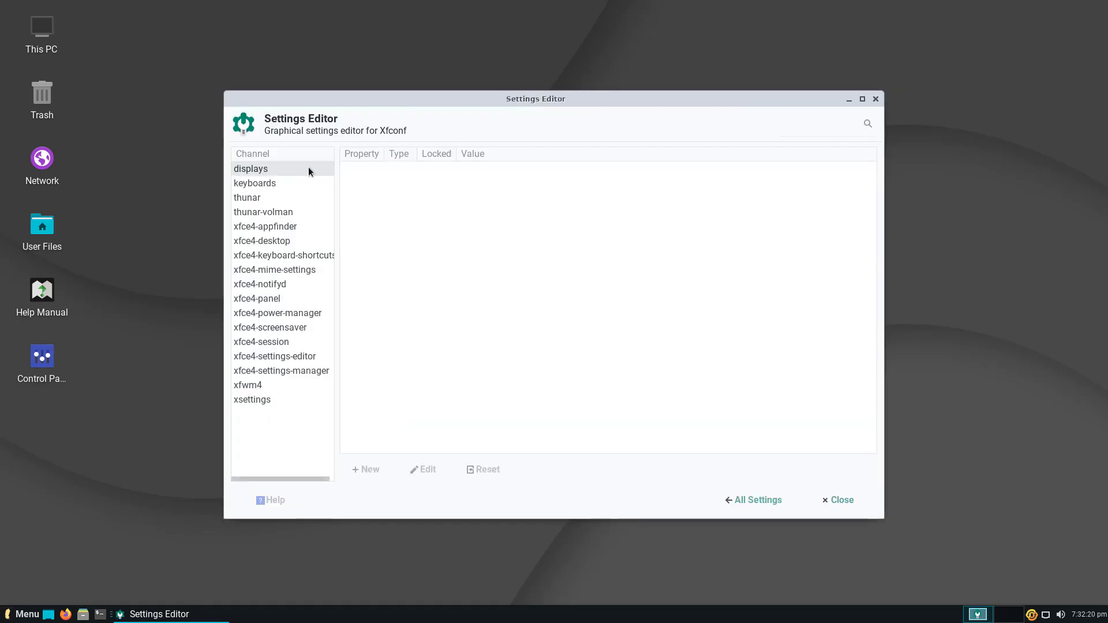
{"action": "left_click_drag", "start_coordinate": [267, 211], "coordinate": [269, 398]}
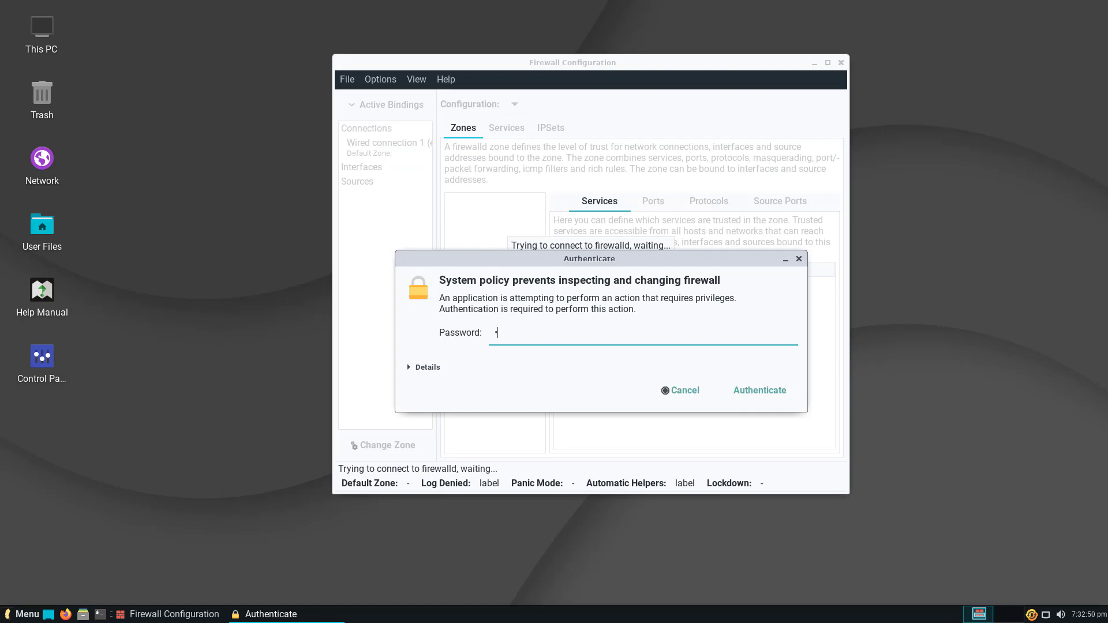
Step: Authenticate Firewall Configuration with the account password and collapse the active bindings list
{"action": "type", "text": "•••••"}
{"action": "key", "text": "Return"}
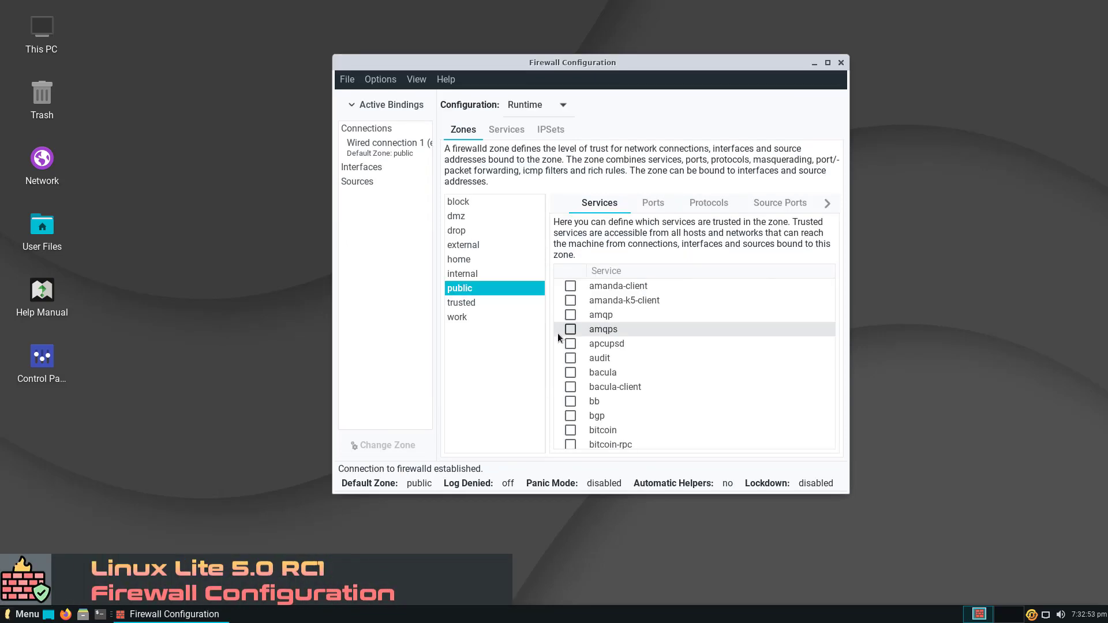
{"action": "left_click", "coordinate": [399, 112]}
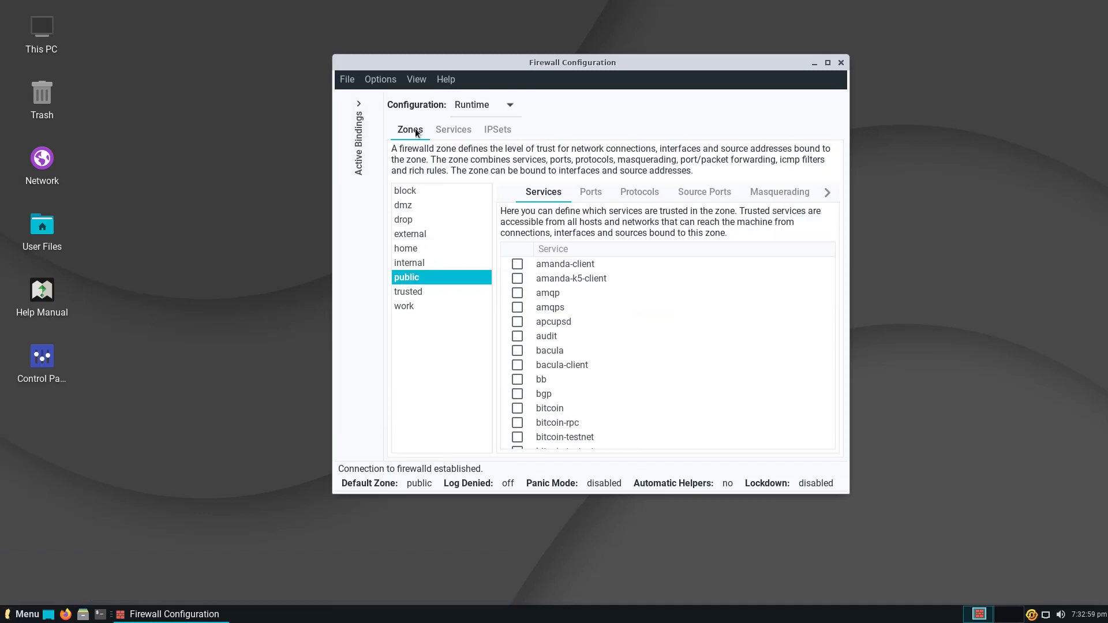
Step: Look over the configuration modes and the firewall zones, including the work zone's ports, protocols and masquerading settings
{"action": "left_click", "coordinate": [479, 106]}
{"action": "left_click", "coordinate": [484, 108]}
{"action": "left_click", "coordinate": [404, 190]}
{"action": "left_click", "coordinate": [406, 222]}
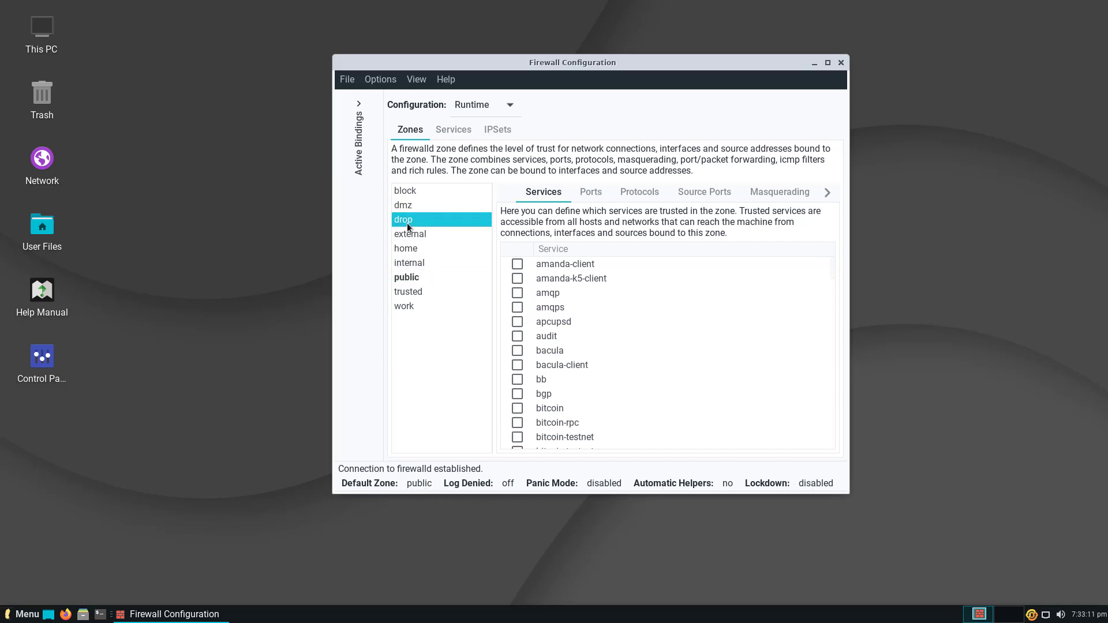
{"action": "left_click_drag", "start_coordinate": [407, 223], "coordinate": [418, 300]}
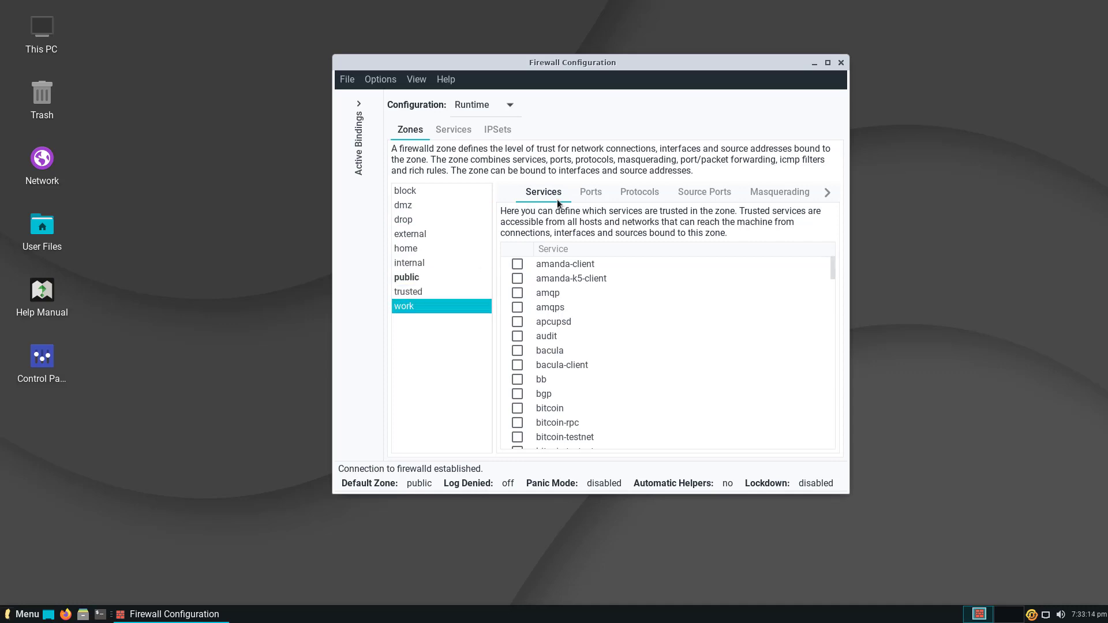
{"action": "left_click", "coordinate": [594, 196]}
{"action": "left_click", "coordinate": [640, 195]}
{"action": "left_click", "coordinate": [785, 197]}
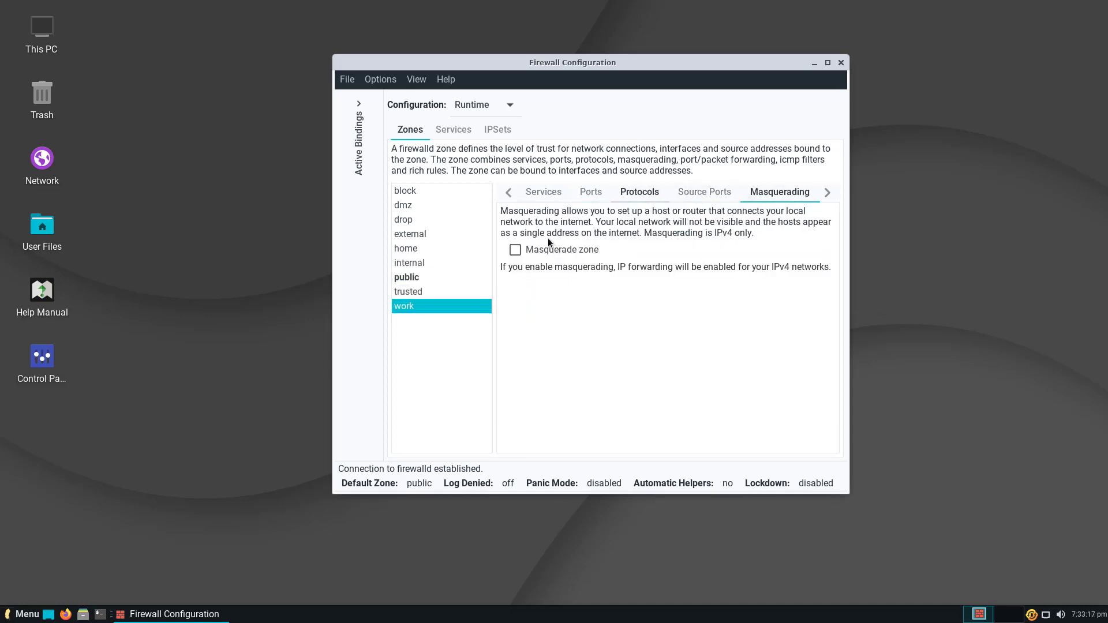
Step: Toggle the dhcpv6 service on and back off in the work zone's trusted services
{"action": "left_click", "coordinate": [543, 192]}
{"action": "scroll", "coordinate": [532, 283], "scroll_direction": "down", "scroll_amount": 6}
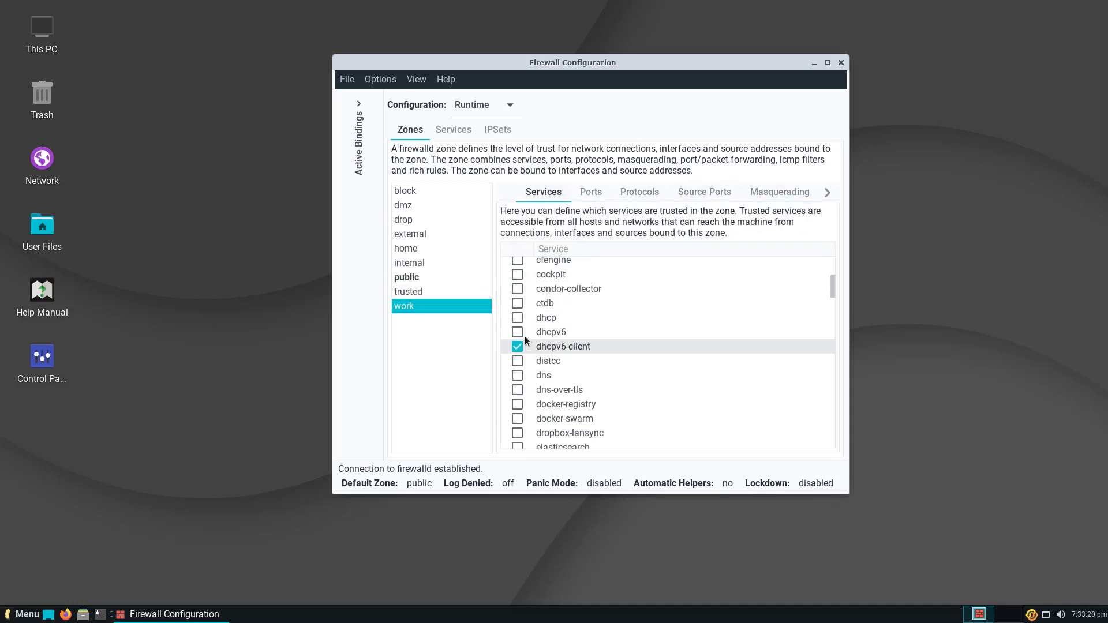
{"action": "left_click", "coordinate": [520, 332]}
{"action": "left_click", "coordinate": [520, 333]}
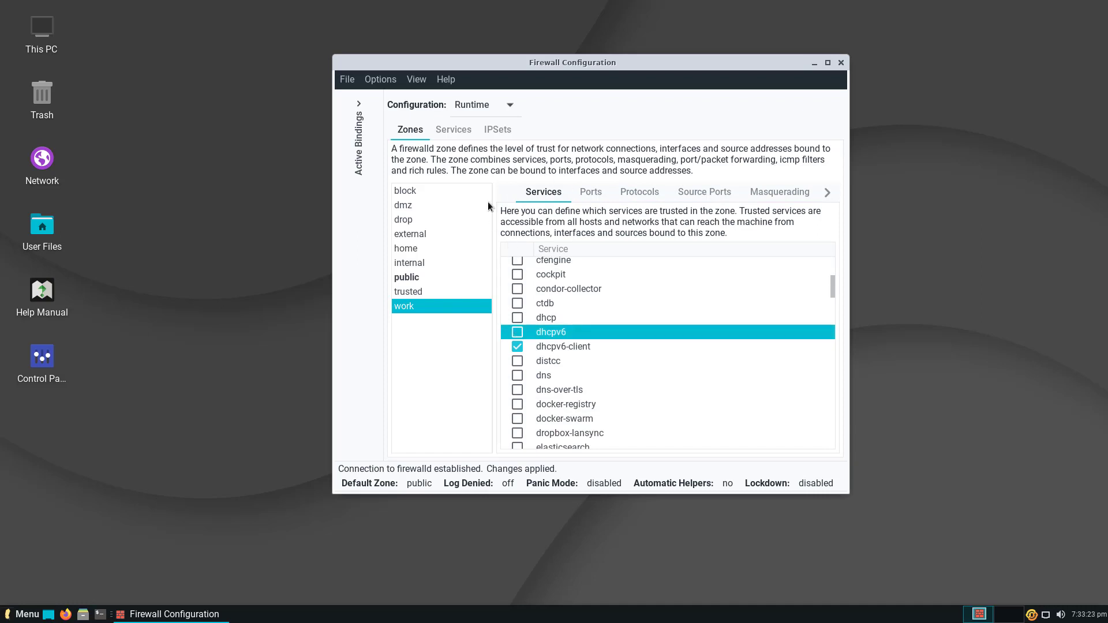
Step: View the firewall's service definitions and IPSets, and switch the configuration to Permanent
{"action": "left_click", "coordinate": [461, 131]}
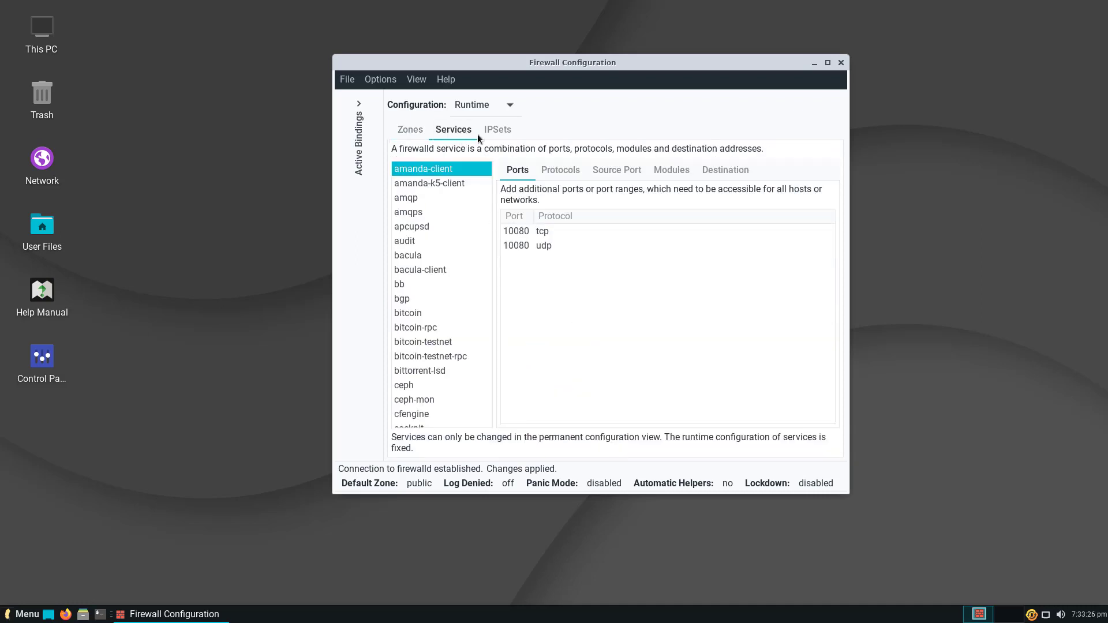
{"action": "left_click", "coordinate": [493, 130]}
{"action": "left_click", "coordinate": [493, 112]}
{"action": "left_click", "coordinate": [462, 125]}
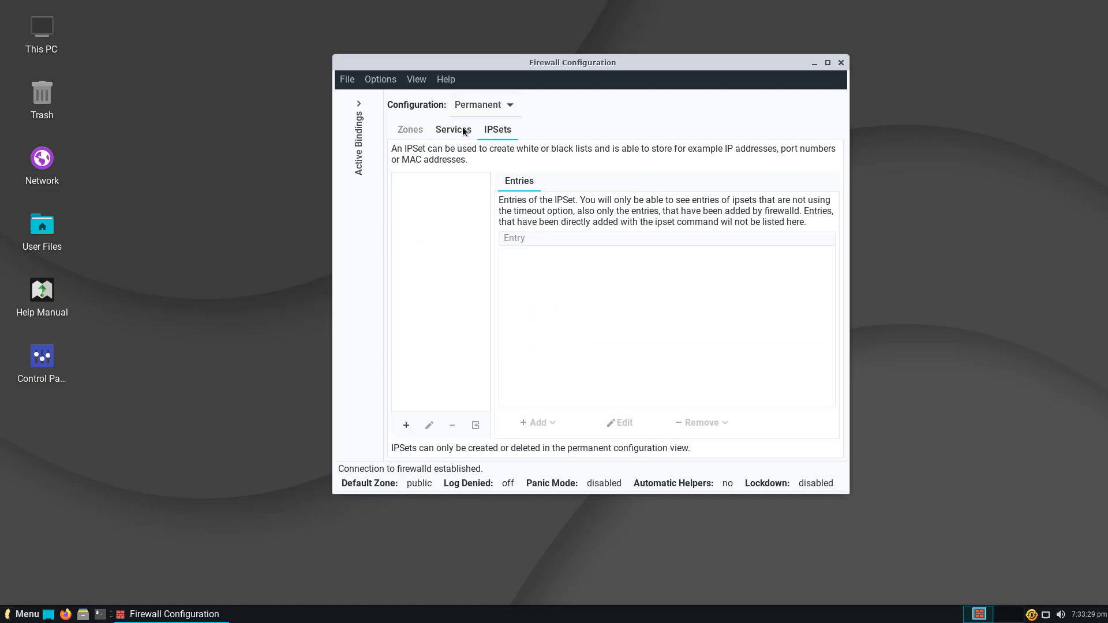
Step: View the base settings for a new IPSet and cancel them, and look over the firewall's available commands and options
{"action": "left_click", "coordinate": [407, 426]}
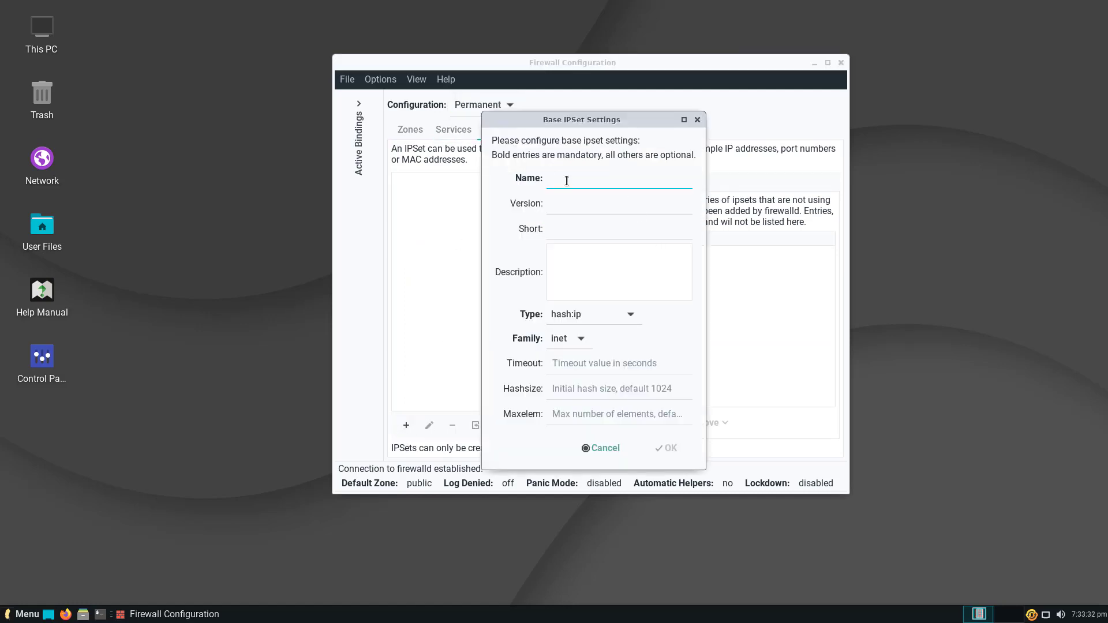
{"action": "left_click", "coordinate": [613, 448]}
{"action": "left_click", "coordinate": [348, 79]}
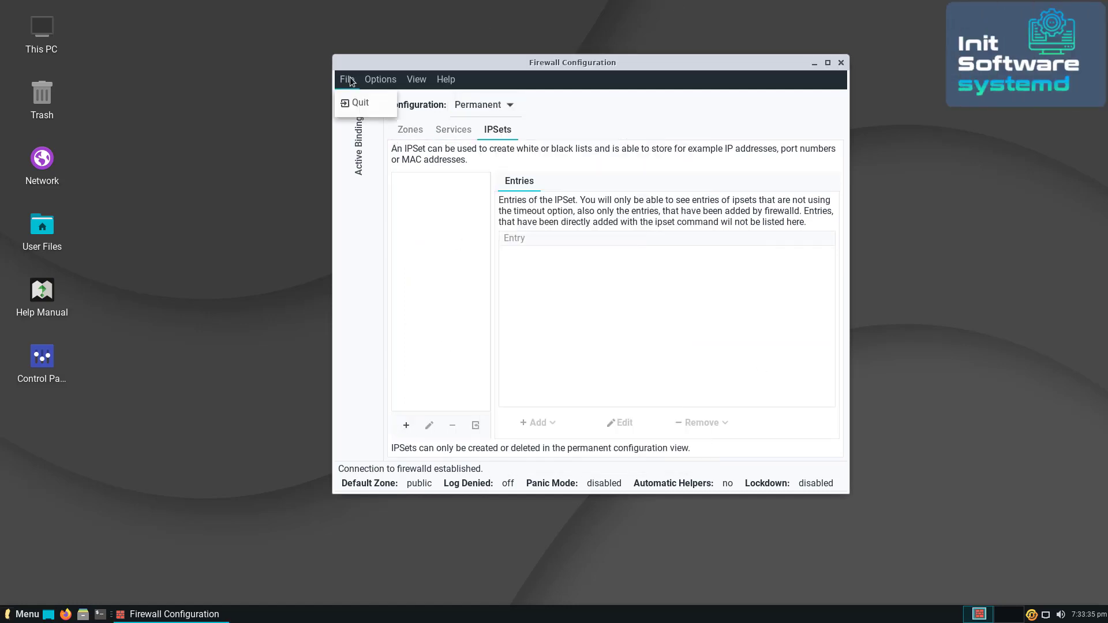
{"action": "mouse_move", "coordinate": [376, 83]}
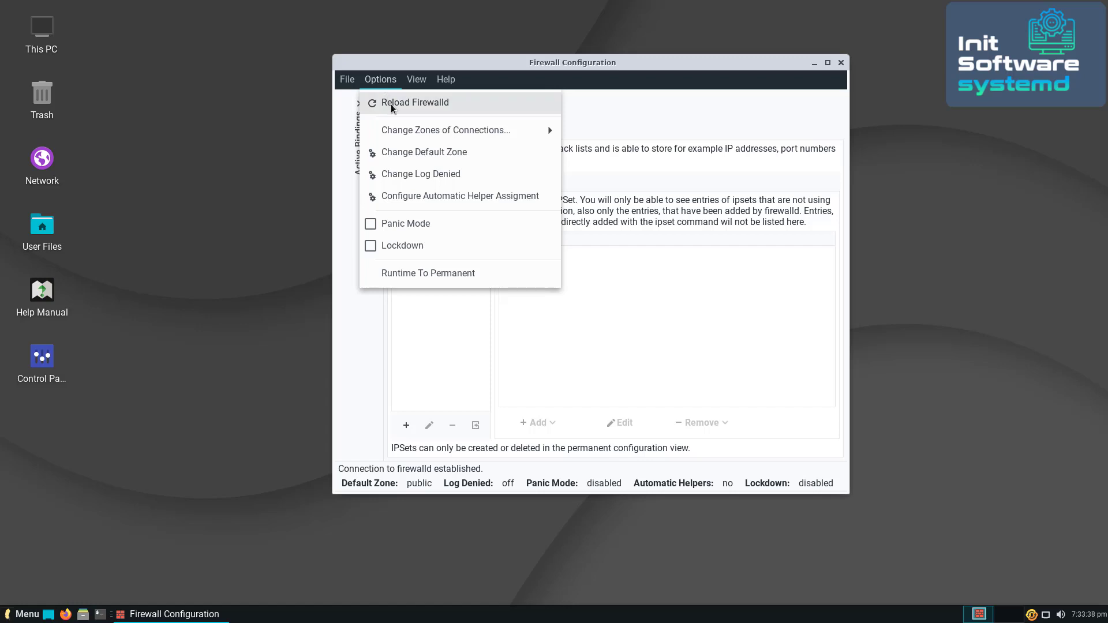
{"action": "mouse_move", "coordinate": [424, 81]}
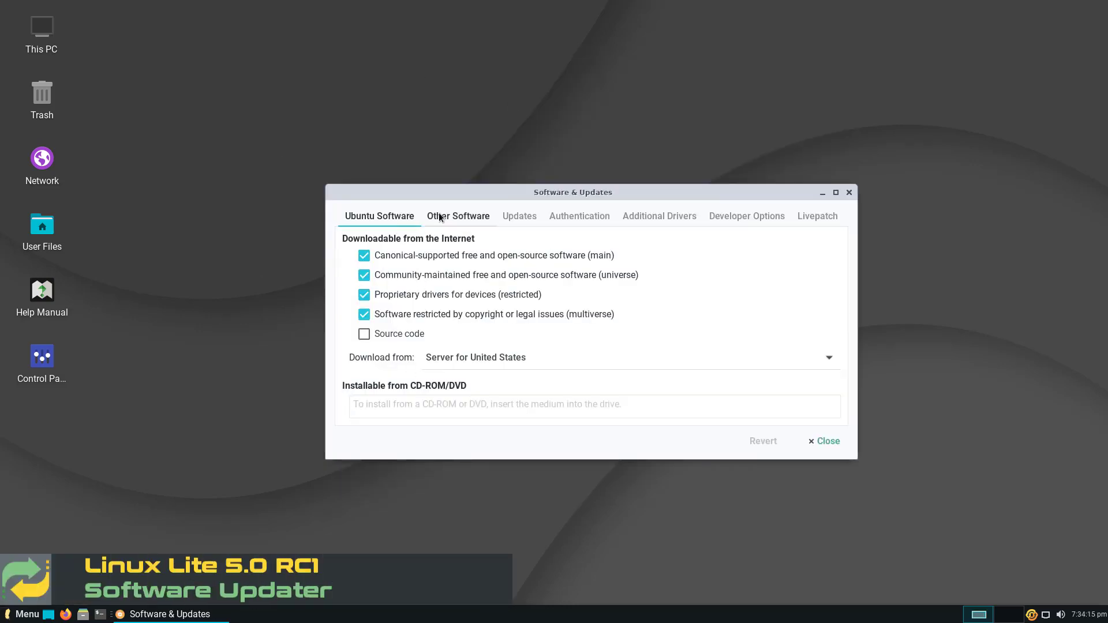
Step: Look through the Software & Updates settings, from other software, updates and authentication to additional drivers, developer options and Livepatch
{"action": "left_click", "coordinate": [440, 216]}
{"action": "left_click", "coordinate": [508, 216]}
{"action": "left_click", "coordinate": [579, 216]}
{"action": "left_click", "coordinate": [648, 217]}
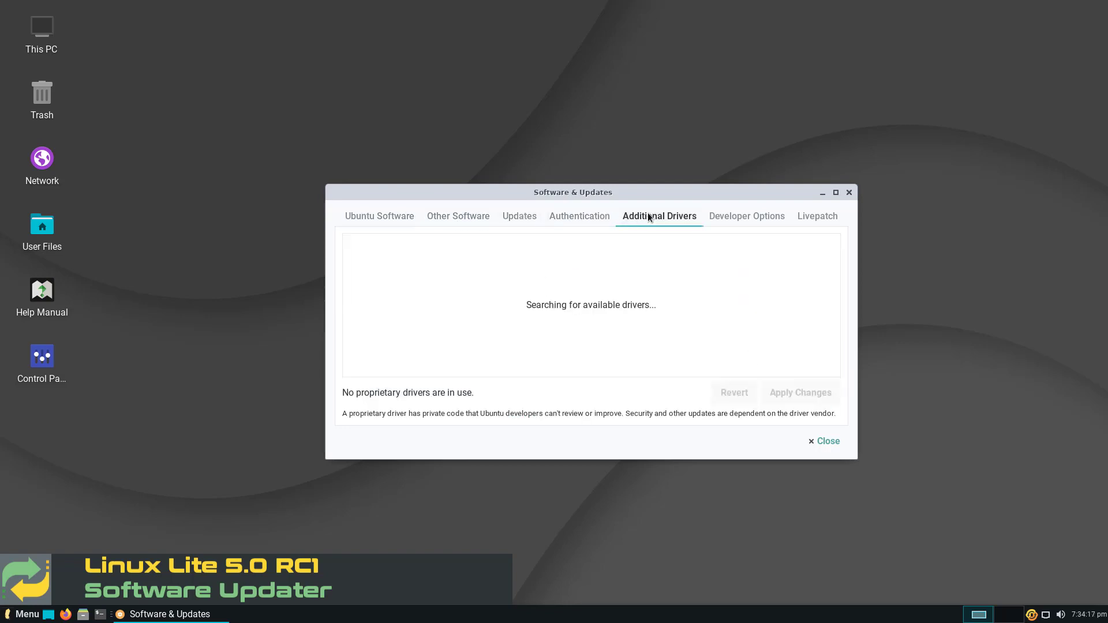
{"action": "left_click", "coordinate": [741, 219]}
{"action": "left_click", "coordinate": [798, 217]}
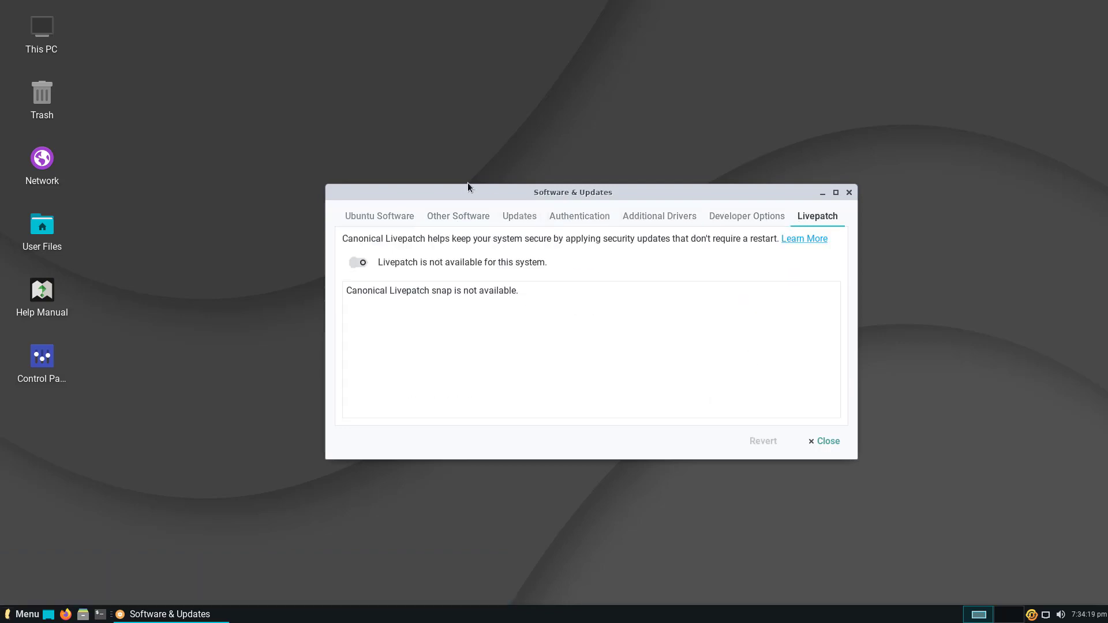
{"action": "left_click", "coordinate": [524, 223]}
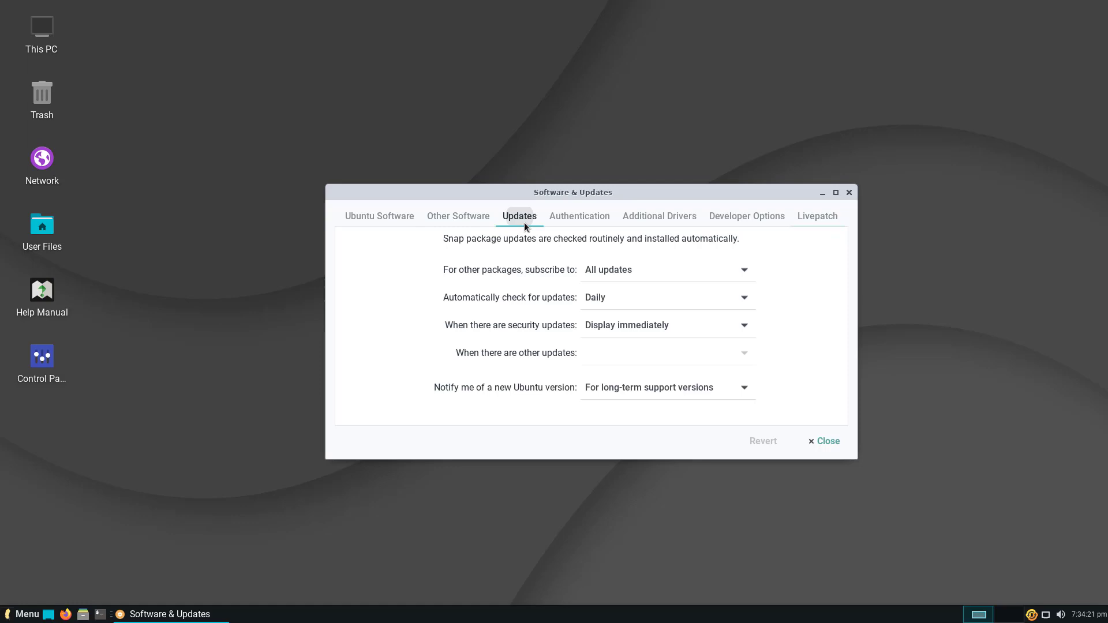
{"action": "left_click", "coordinate": [463, 219]}
{"action": "left_click", "coordinate": [391, 217]}
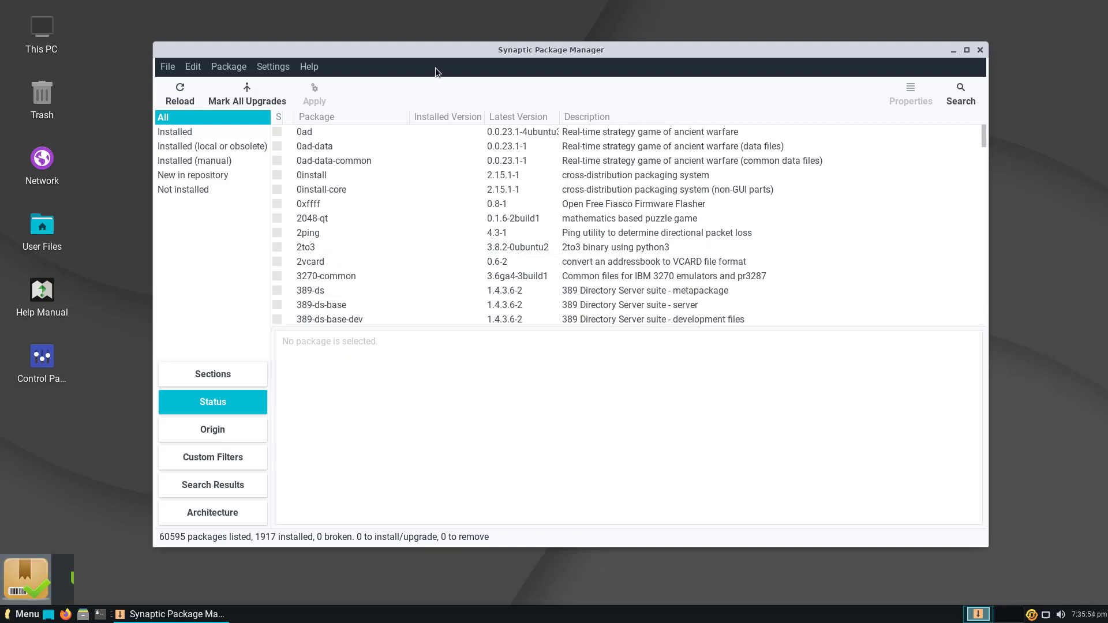
Step: Browse the packages in Synaptic Package Manager by status, including installed, local or obsolete, new and not installed, and view them by origin
{"action": "scroll", "coordinate": [285, 158], "scroll_direction": "down", "scroll_amount": 3}
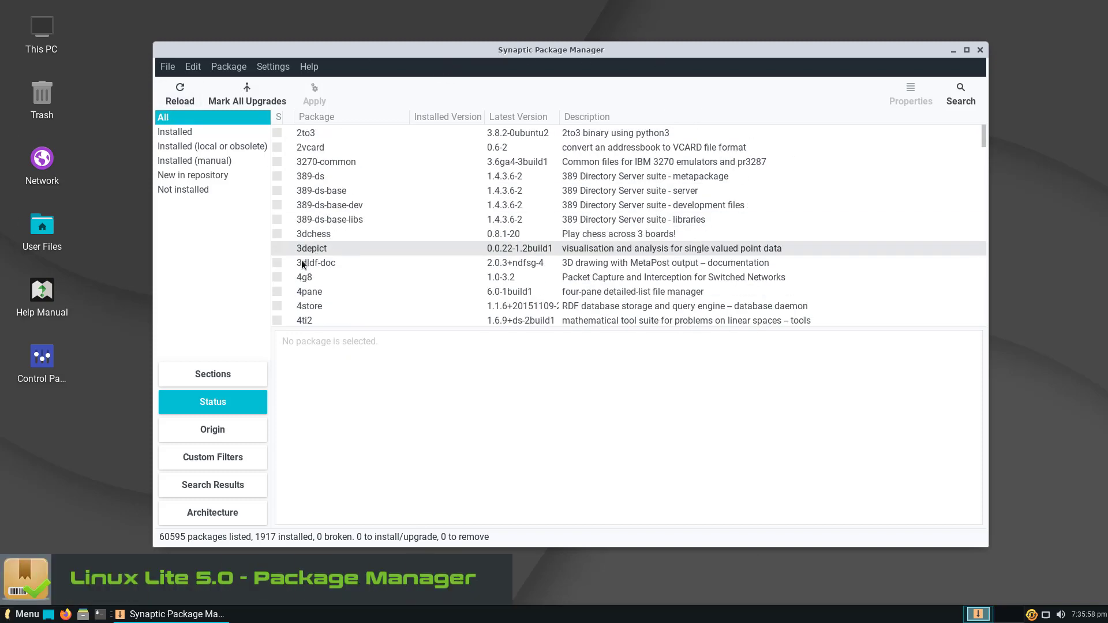
{"action": "left_click", "coordinate": [199, 133]}
{"action": "left_click", "coordinate": [202, 148]}
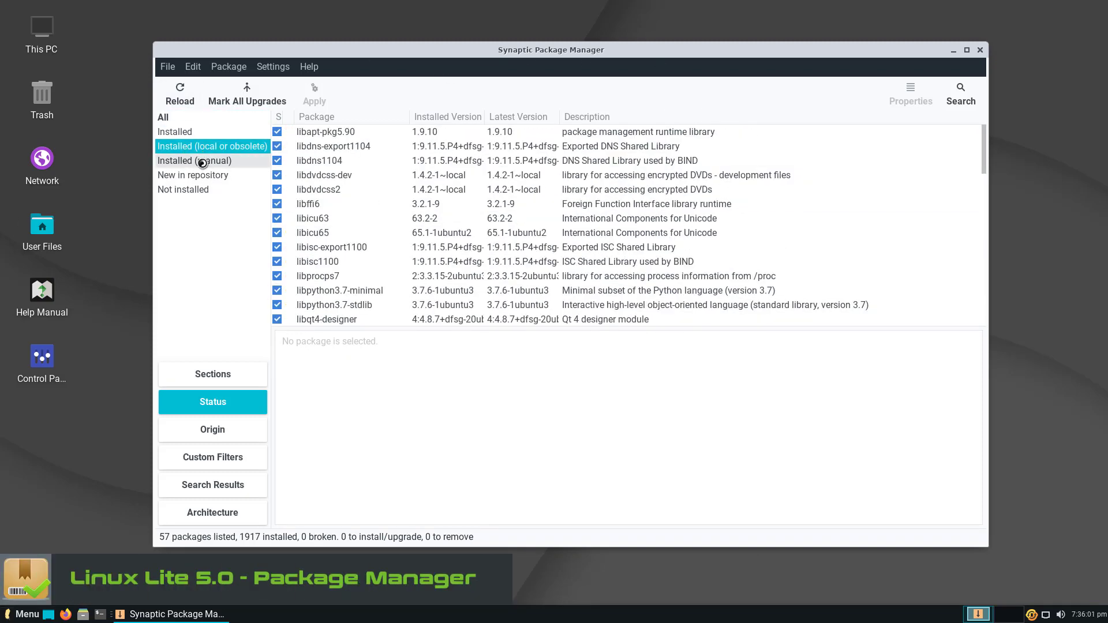
{"action": "left_click", "coordinate": [197, 175]}
{"action": "left_click", "coordinate": [191, 189]}
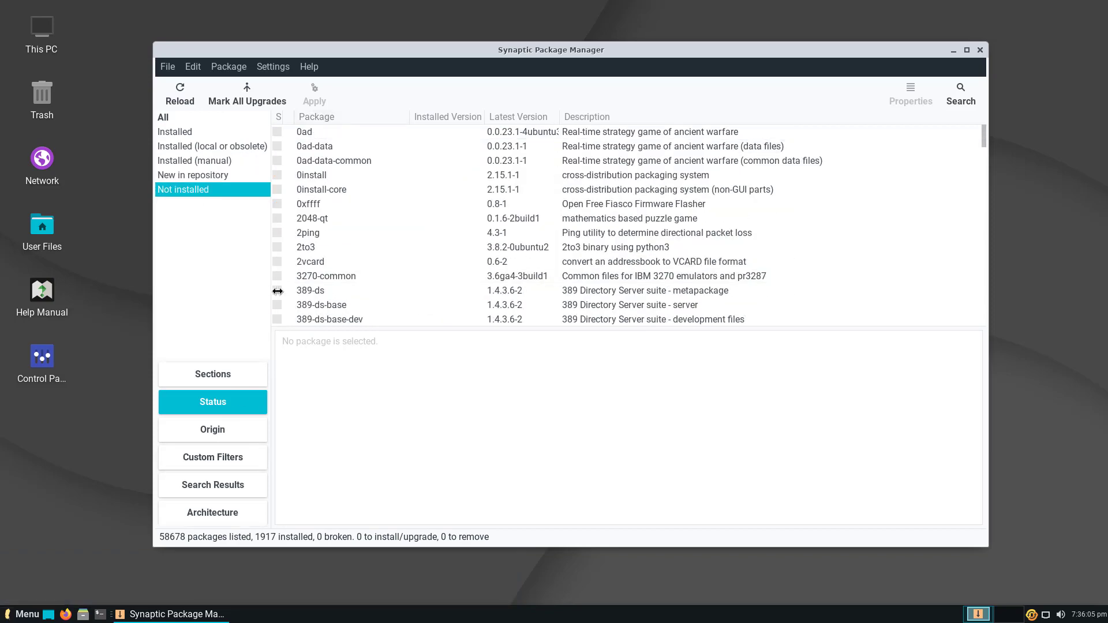
{"action": "left_click", "coordinate": [228, 437]}
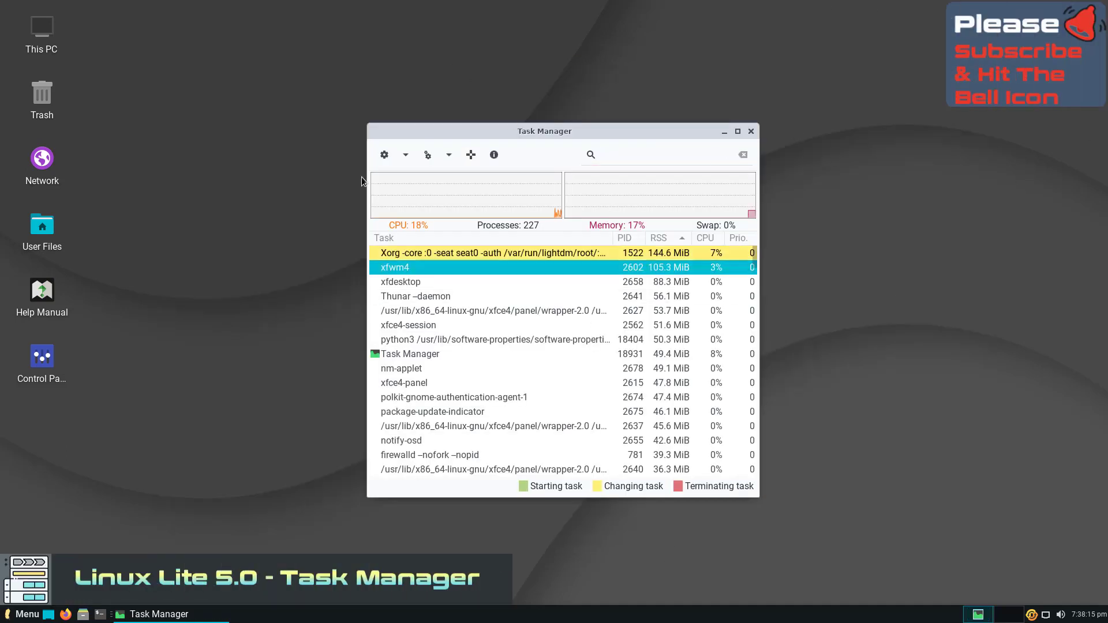
Step: Look over the running processes in Task Manager, and view the python3 software-properties process's control and priority options without applying any
{"action": "left_click", "coordinate": [478, 325]}
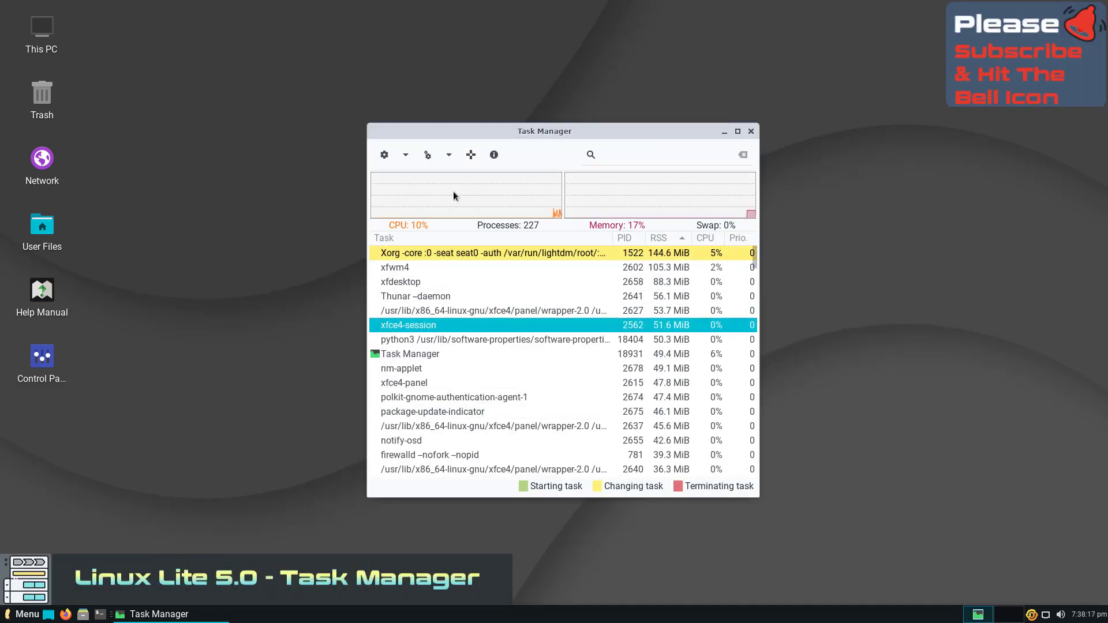
{"action": "right_click", "coordinate": [443, 341]}
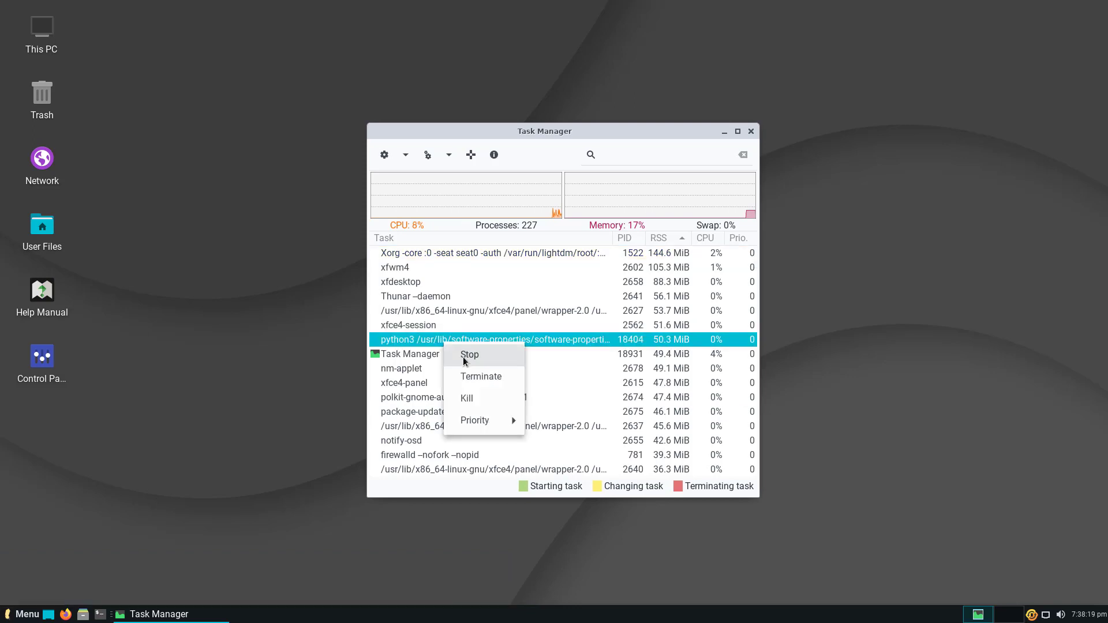
{"action": "mouse_move", "coordinate": [478, 421]}
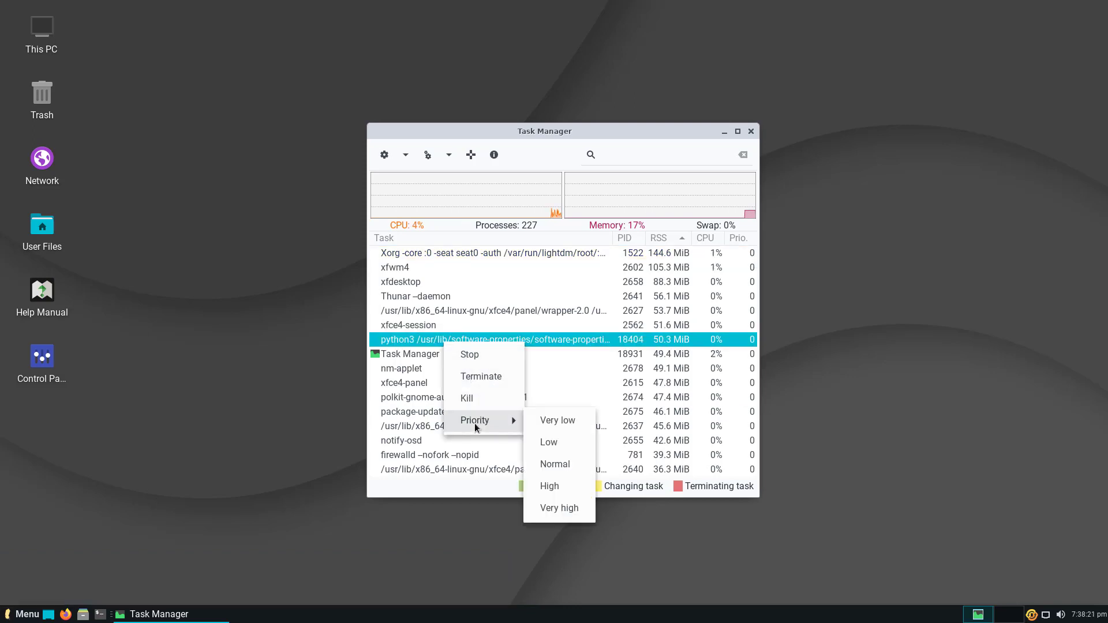
{"action": "left_click", "coordinate": [630, 346]}
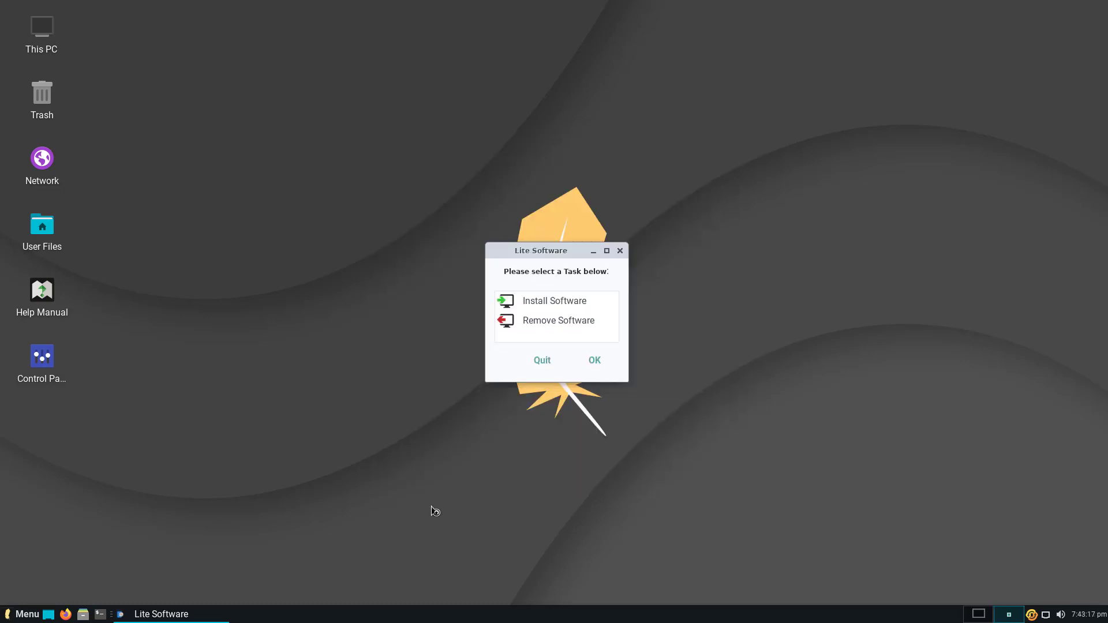
Step: Open the Install Software task in Lite Software and look through the full list of available programs
{"action": "left_click", "coordinate": [554, 305]}
{"action": "left_click", "coordinate": [594, 360]}
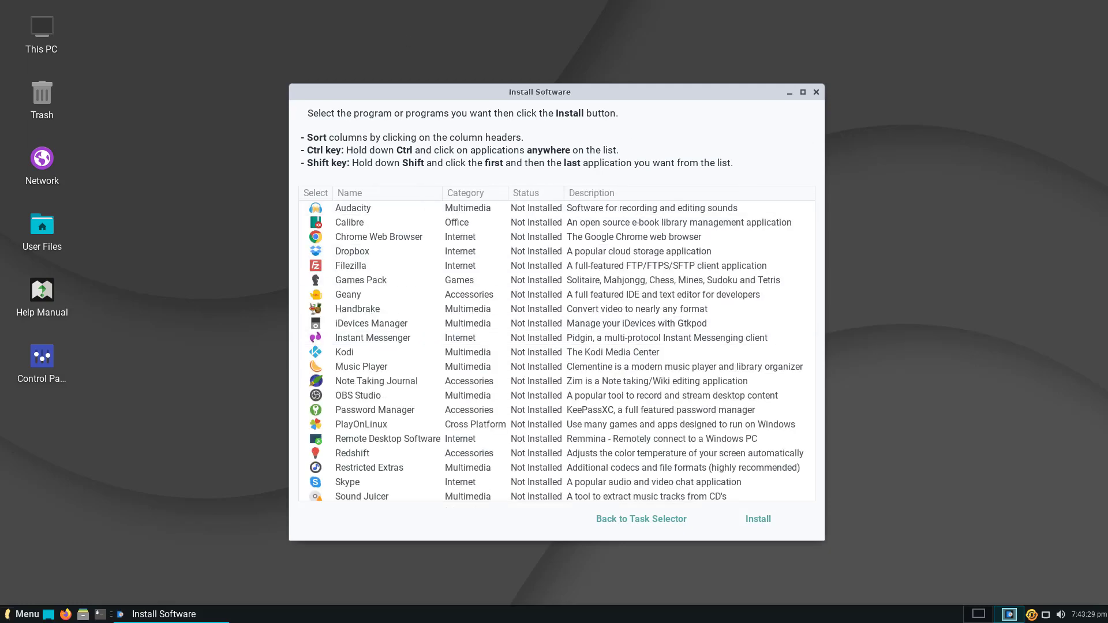
{"action": "scroll", "coordinate": [426, 218], "scroll_direction": "down", "scroll_amount": 2}
{"action": "scroll", "coordinate": [425, 219], "scroll_direction": "up", "scroll_amount": 3}
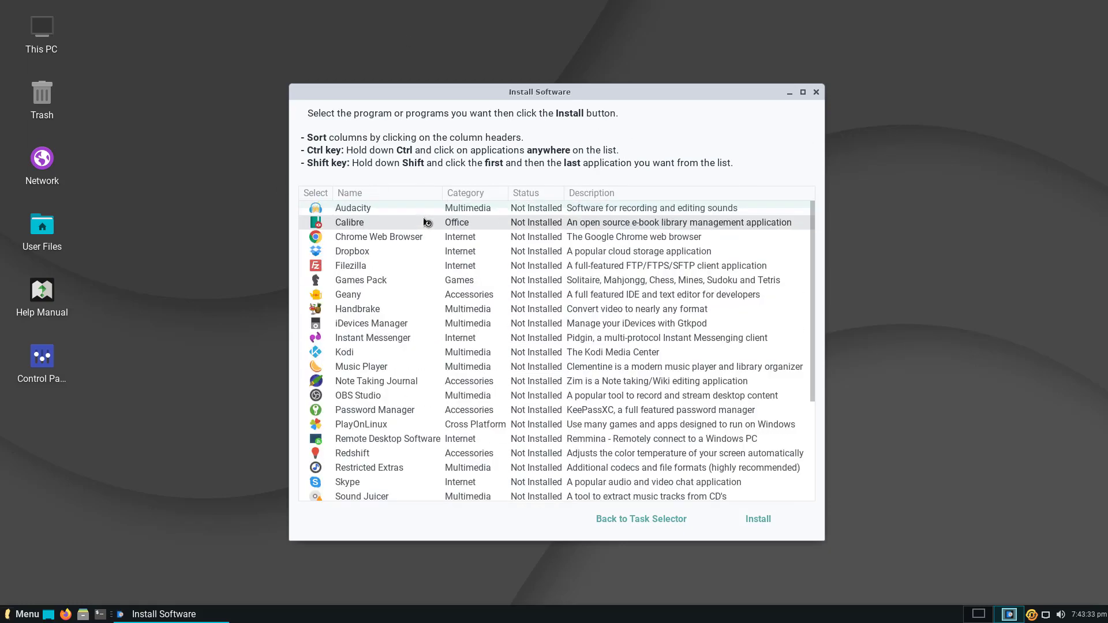
{"action": "scroll", "coordinate": [445, 289], "scroll_direction": "down", "scroll_amount": 4}
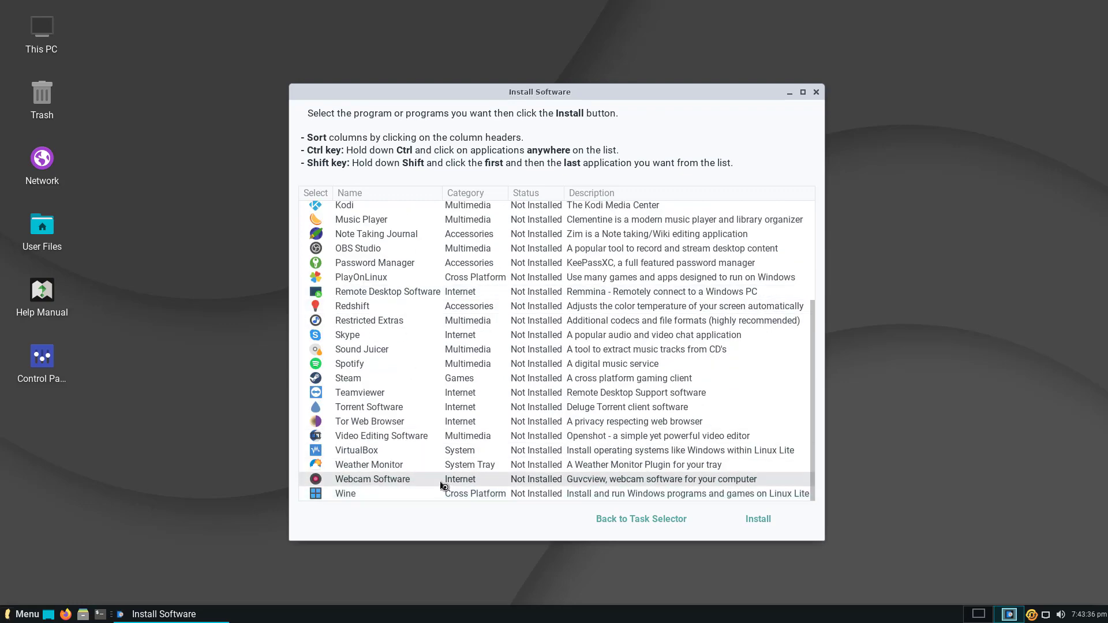
{"action": "scroll", "coordinate": [427, 404], "scroll_direction": "up", "scroll_amount": 5}
Step: Install the Chrome Web Browser and dismiss the completion notice
{"action": "left_click", "coordinate": [367, 245]}
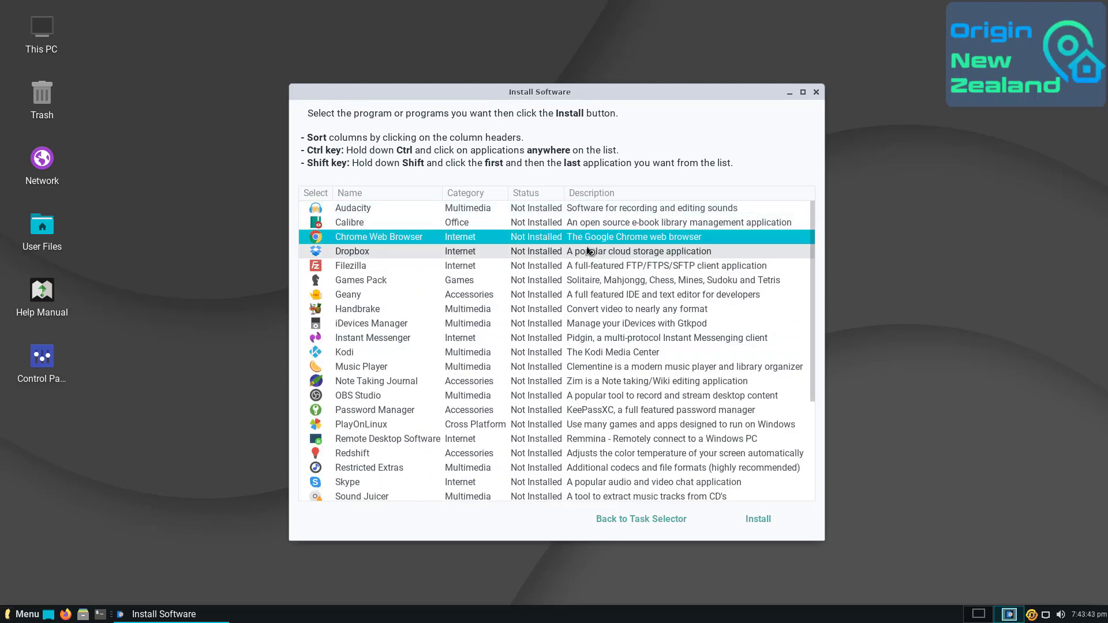
{"action": "left_click", "coordinate": [756, 521]}
{"action": "left_click", "coordinate": [641, 358]}
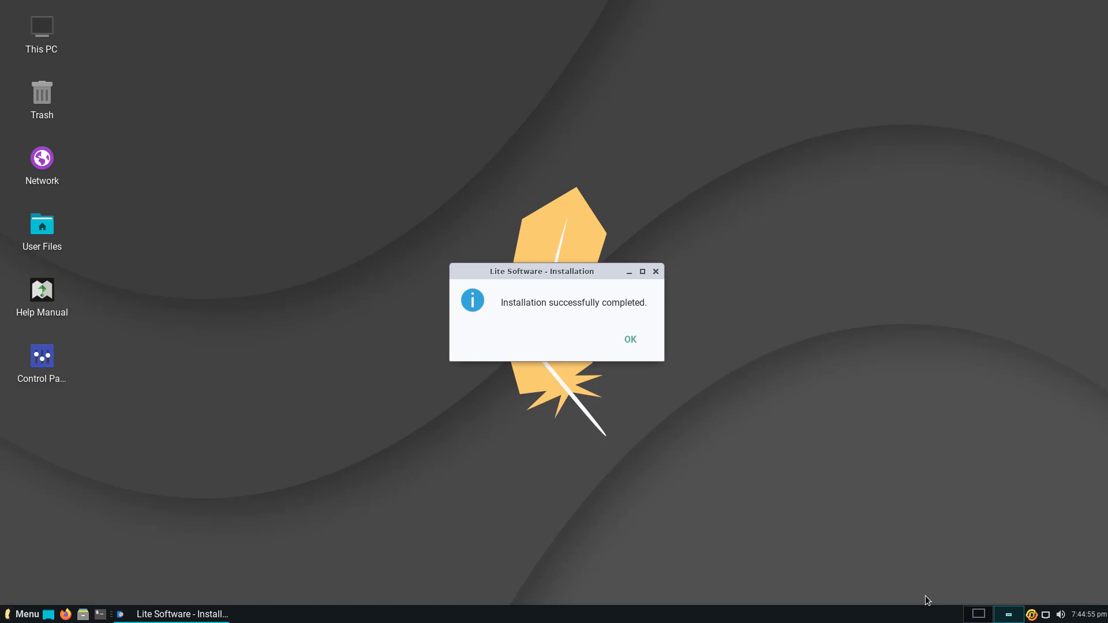
{"action": "left_click", "coordinate": [626, 344]}
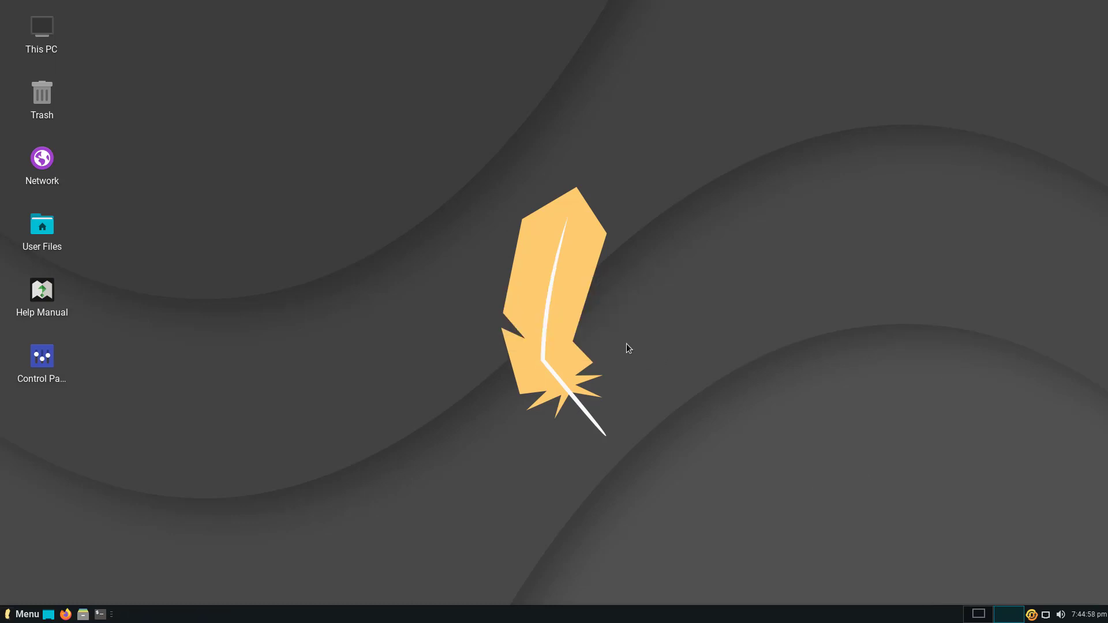
Step: Look through the programs still available to install in Lite Software, highlight Weather Monitor without installing it, and quit
{"action": "left_click", "coordinate": [565, 300]}
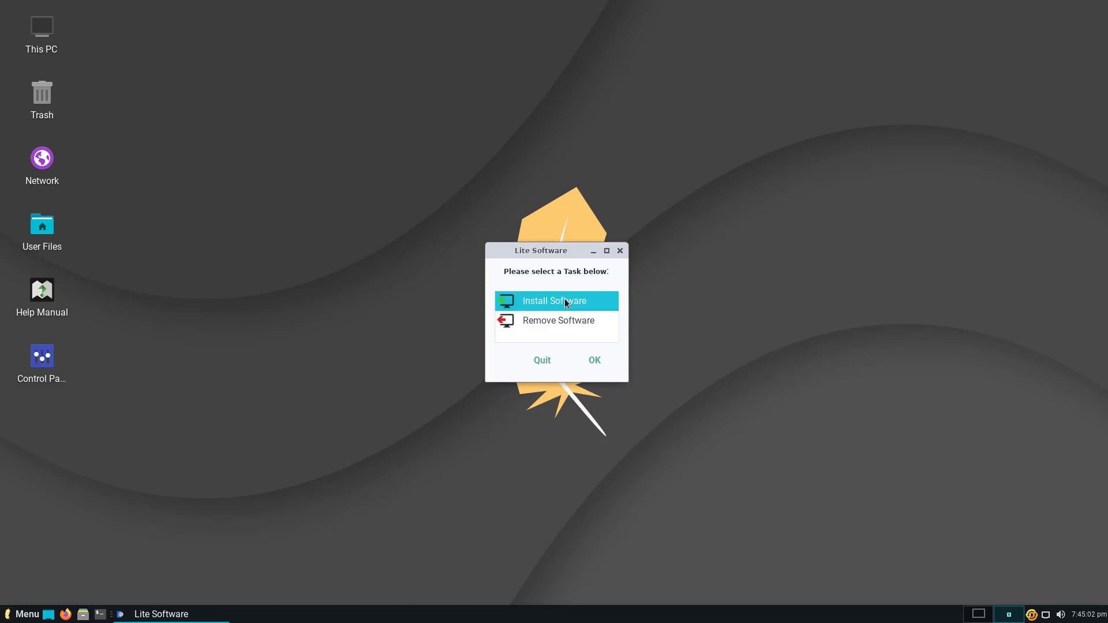
{"action": "left_click", "coordinate": [593, 363]}
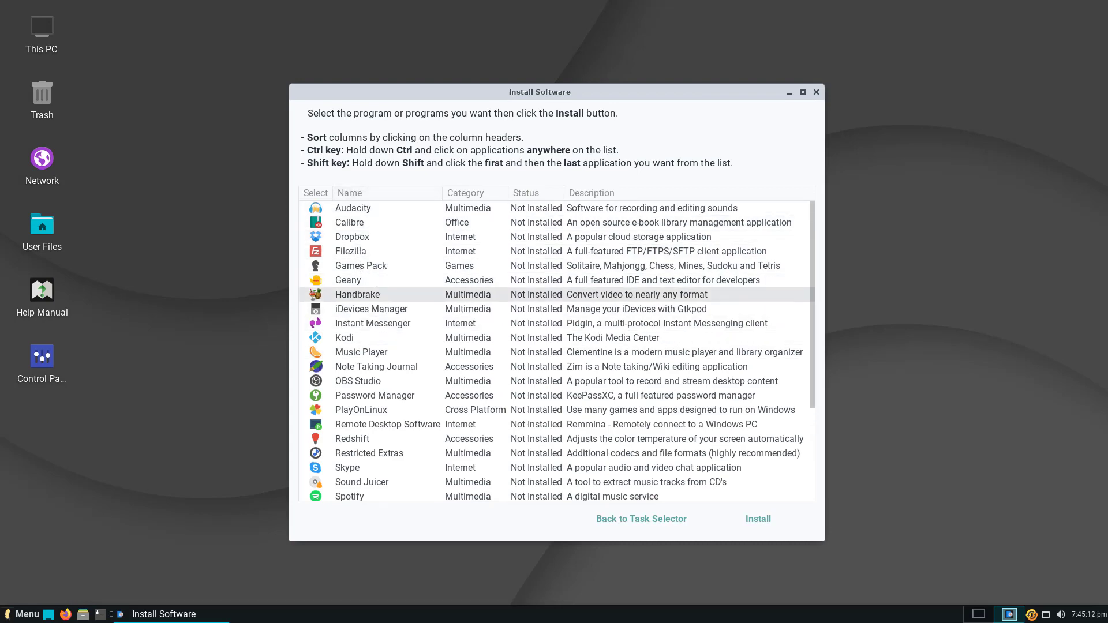
{"action": "scroll", "coordinate": [390, 438], "scroll_direction": "down", "scroll_amount": 3}
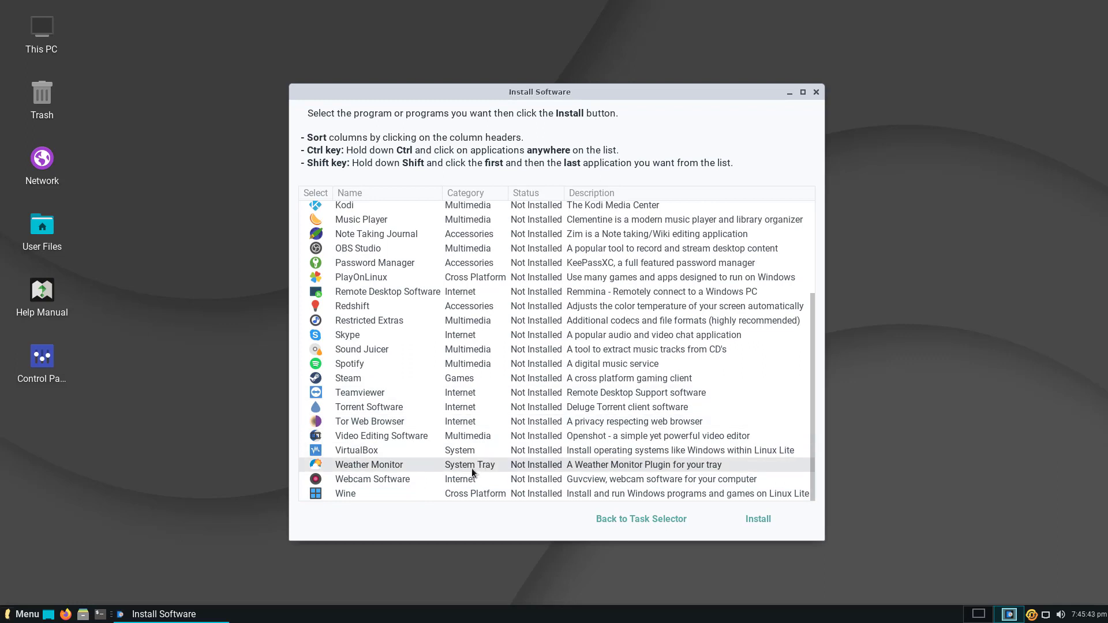
{"action": "left_click", "coordinate": [408, 465]}
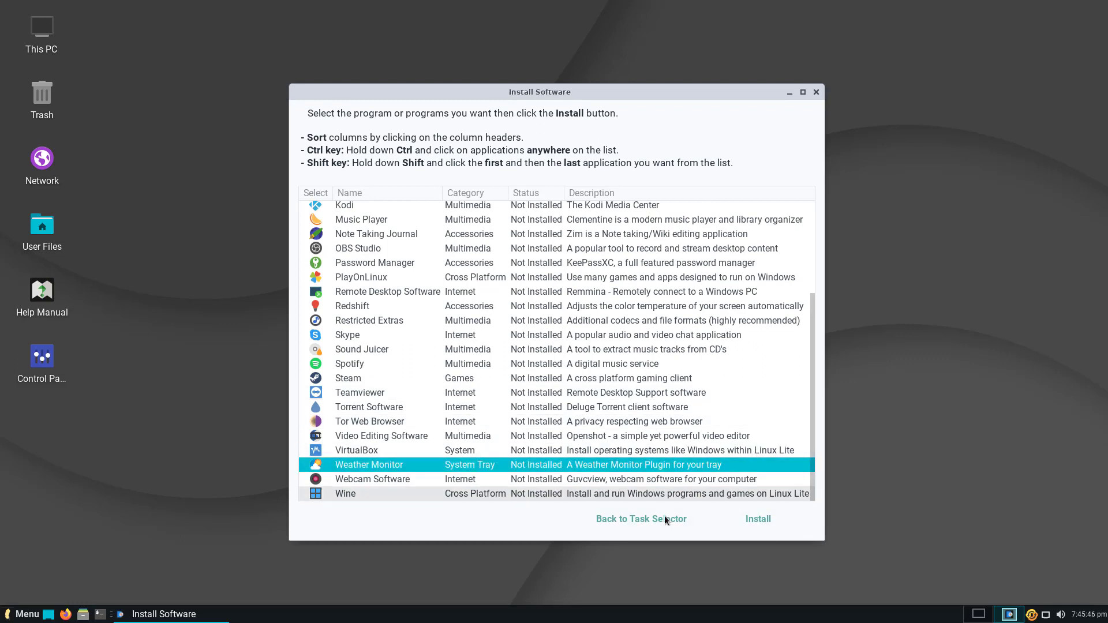
{"action": "left_click", "coordinate": [649, 519]}
{"action": "left_click", "coordinate": [545, 362]}
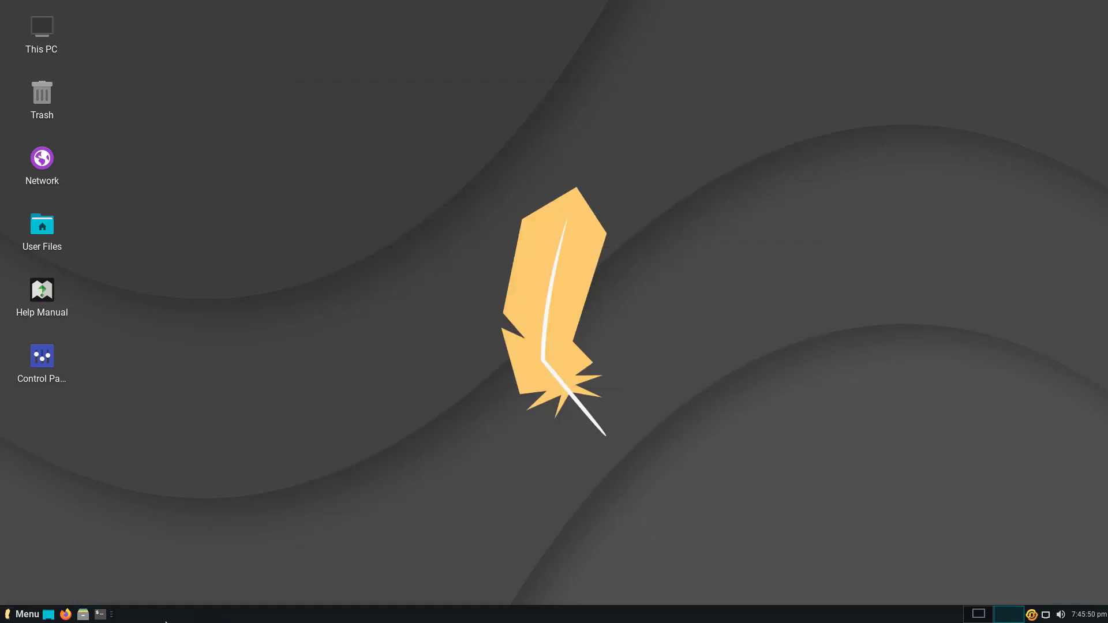
Step: Launch the newly installed Chrome browser, accept its first-run dialog and maximize its window
{"action": "left_click", "coordinate": [27, 614]}
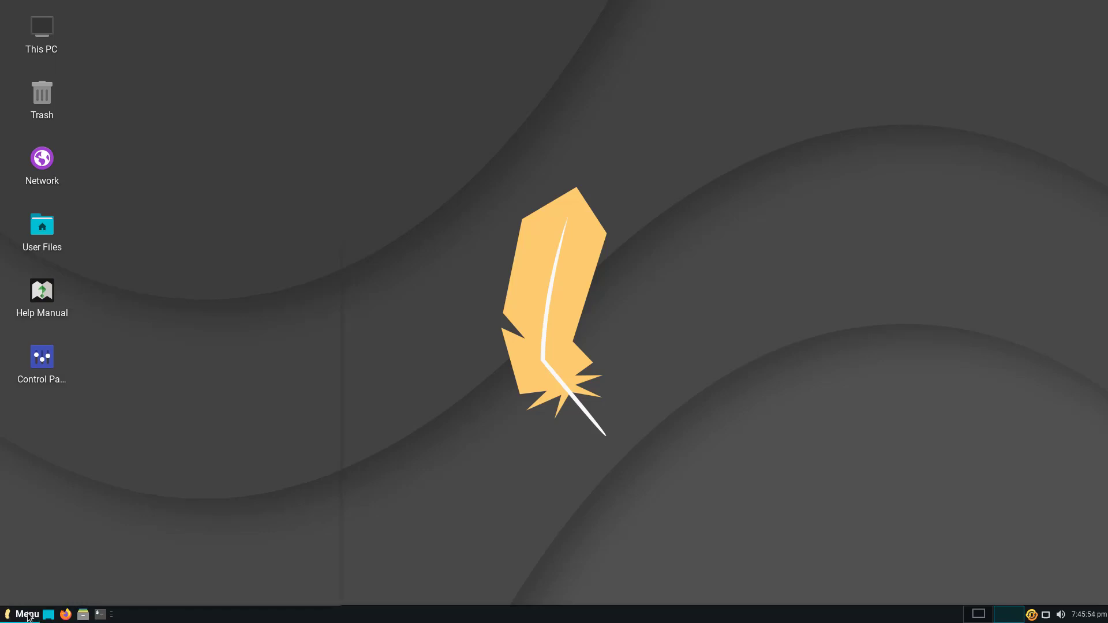
{"action": "mouse_move", "coordinate": [135, 463]}
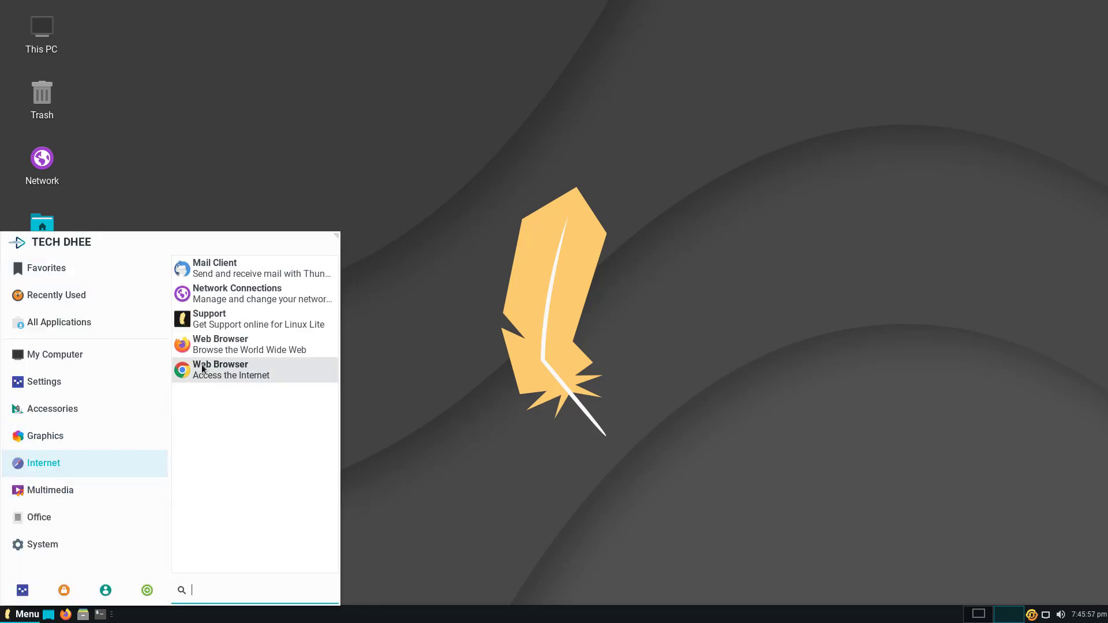
{"action": "left_click", "coordinate": [223, 370]}
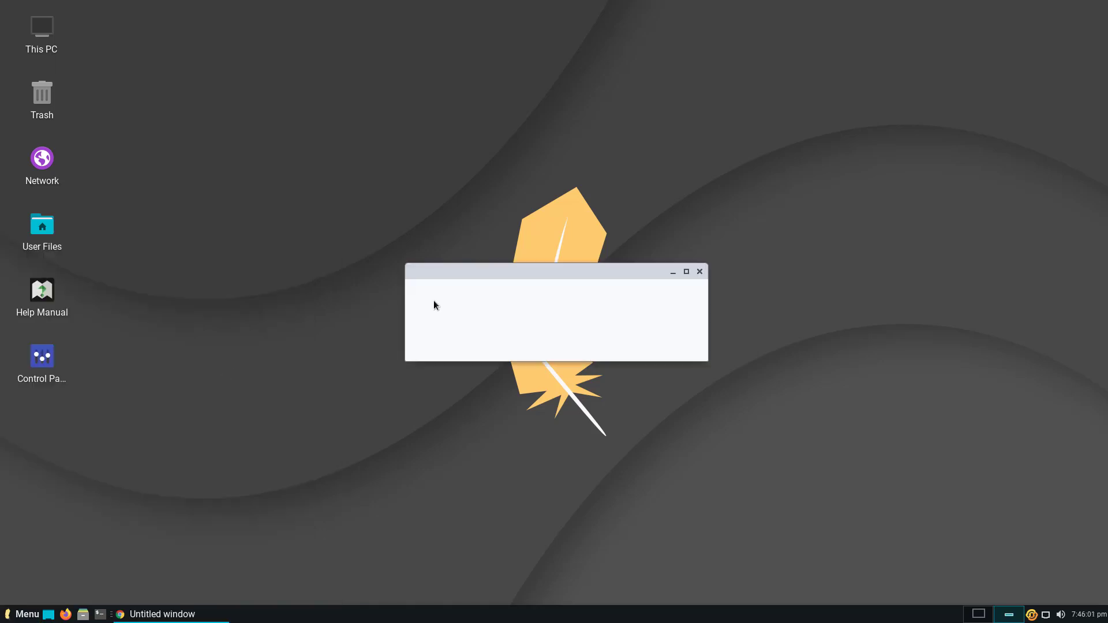
{"action": "left_click", "coordinate": [667, 341]}
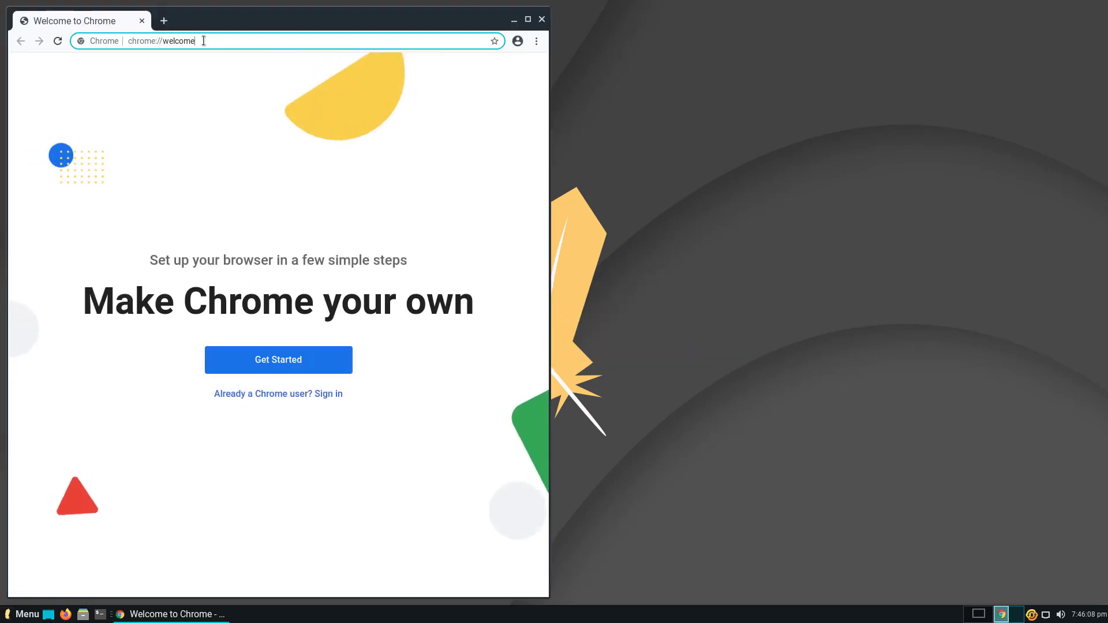
{"action": "left_click_drag", "start_coordinate": [470, 19], "coordinate": [957, 21]}
{"action": "left_click_drag", "start_coordinate": [837, 10], "coordinate": [831, 2]}
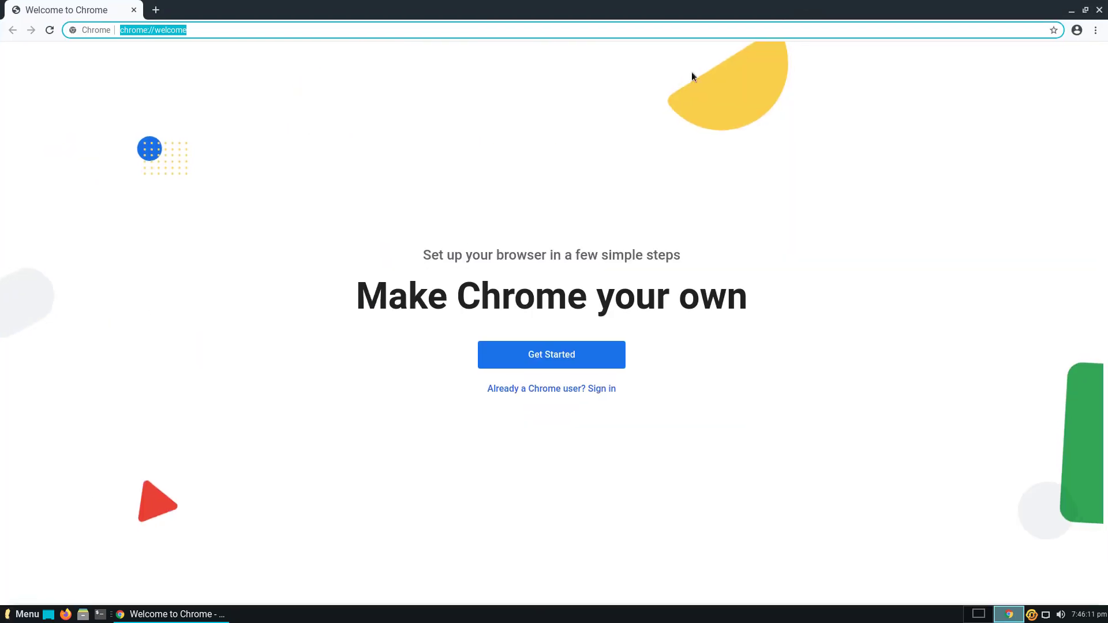
Step: Open the About Google Chrome page and highlight the browser's version line
{"action": "left_click", "coordinate": [1095, 30]}
{"action": "mouse_move", "coordinate": [958, 260]}
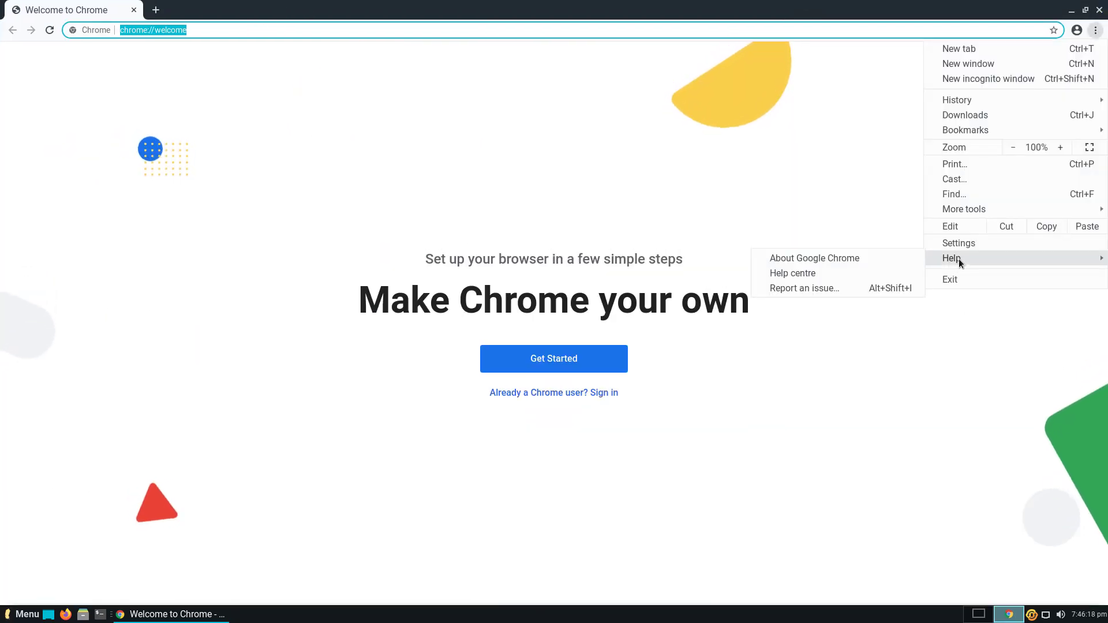
{"action": "left_click", "coordinate": [816, 260]}
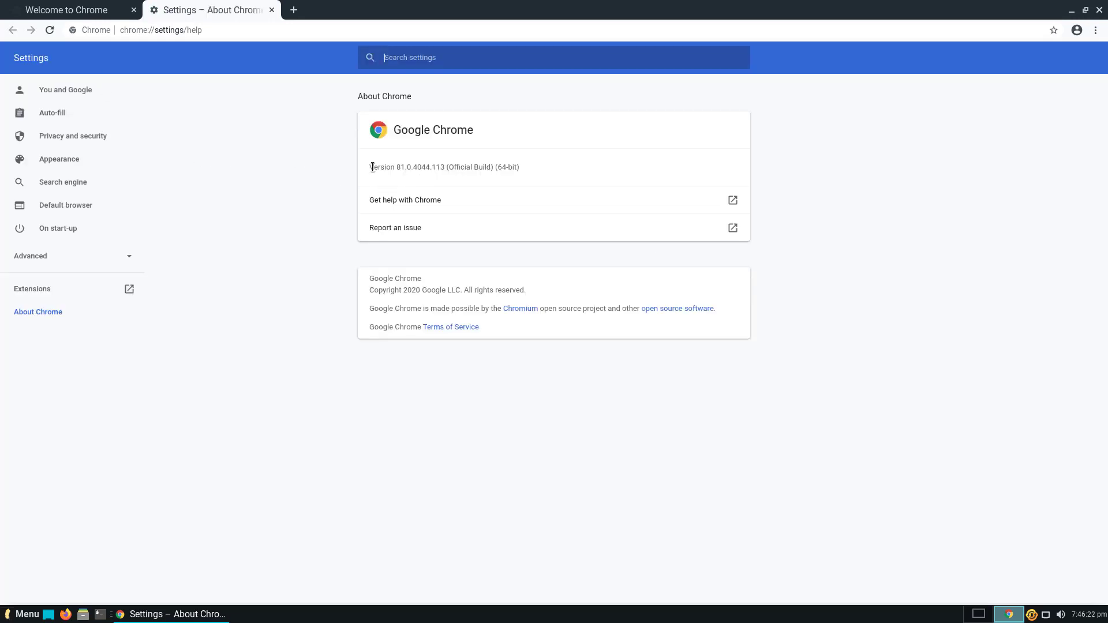
{"action": "left_click_drag", "start_coordinate": [372, 167], "coordinate": [527, 174]}
{"action": "left_click", "coordinate": [326, 165]}
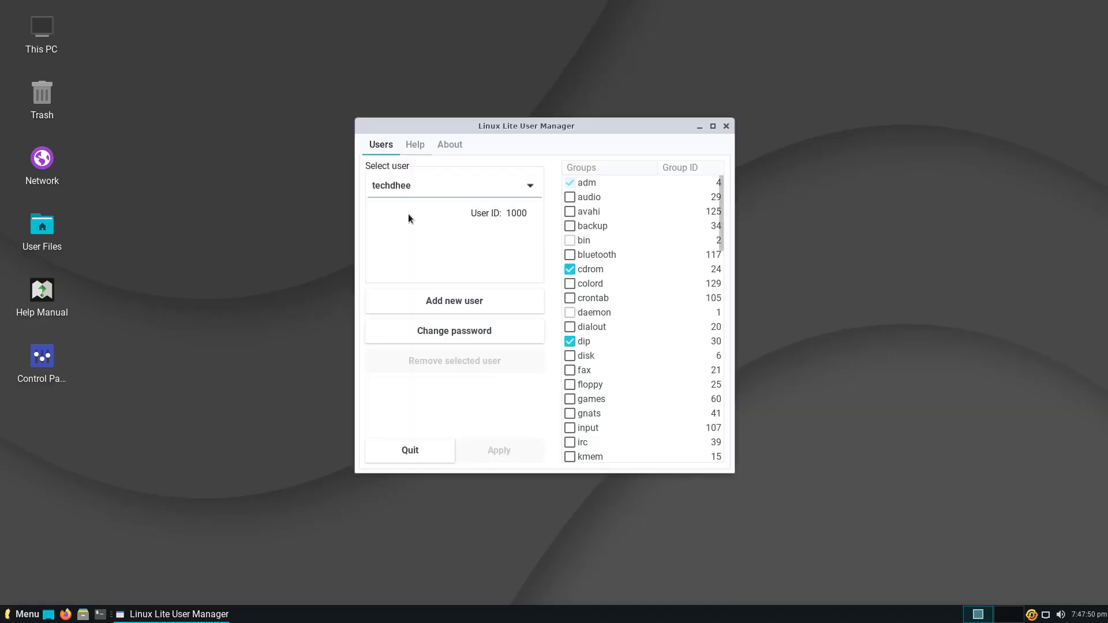
Step: View the add-user and change-password dialogs in Linux Lite User Manager, cancelling both without changes
{"action": "left_click", "coordinate": [456, 301]}
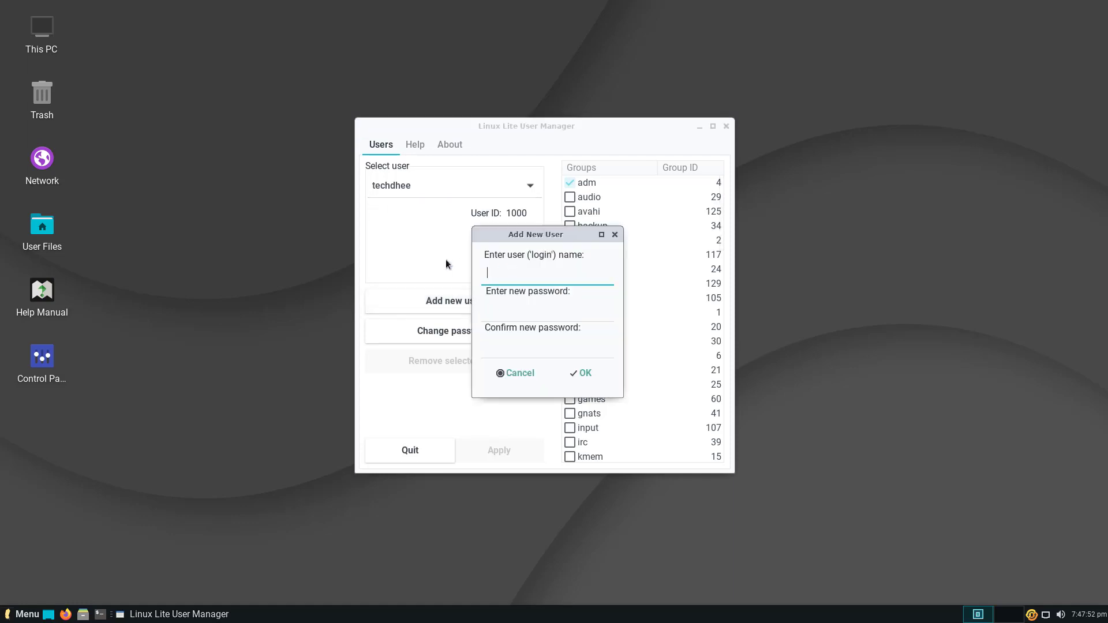
{"action": "left_click", "coordinate": [528, 376]}
{"action": "left_click", "coordinate": [473, 340]}
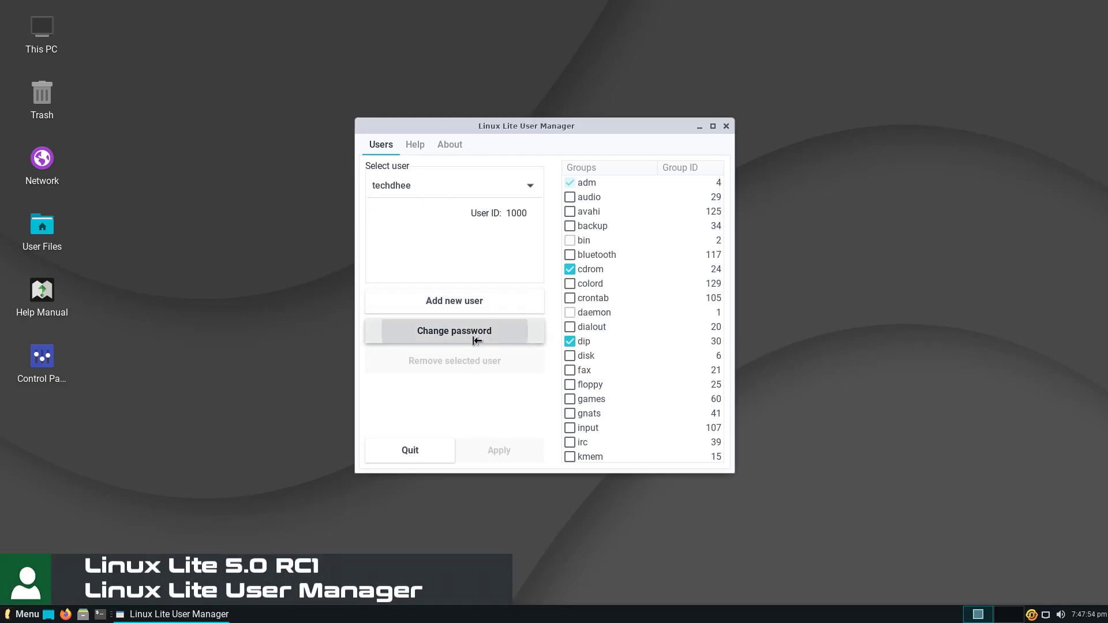
{"action": "left_click", "coordinate": [516, 354]}
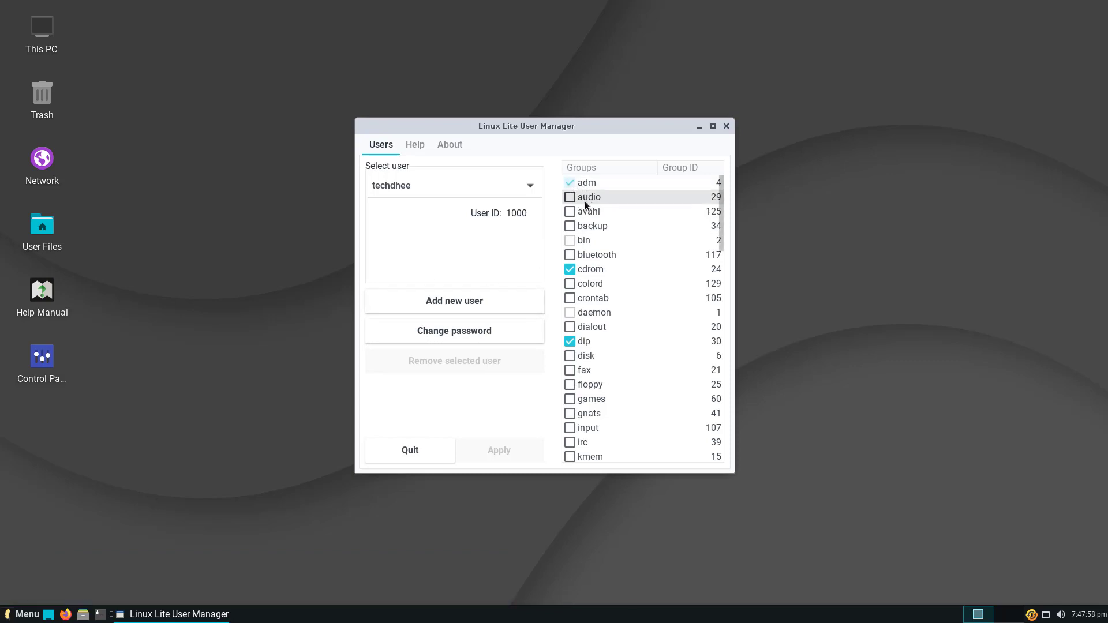
Step: Look through the selected user's group list in Linux Lite User Manager and view the program's help and about information
{"action": "scroll", "coordinate": [611, 328], "scroll_direction": "down", "scroll_amount": 2}
{"action": "scroll", "coordinate": [612, 346], "scroll_direction": "down", "scroll_amount": 15}
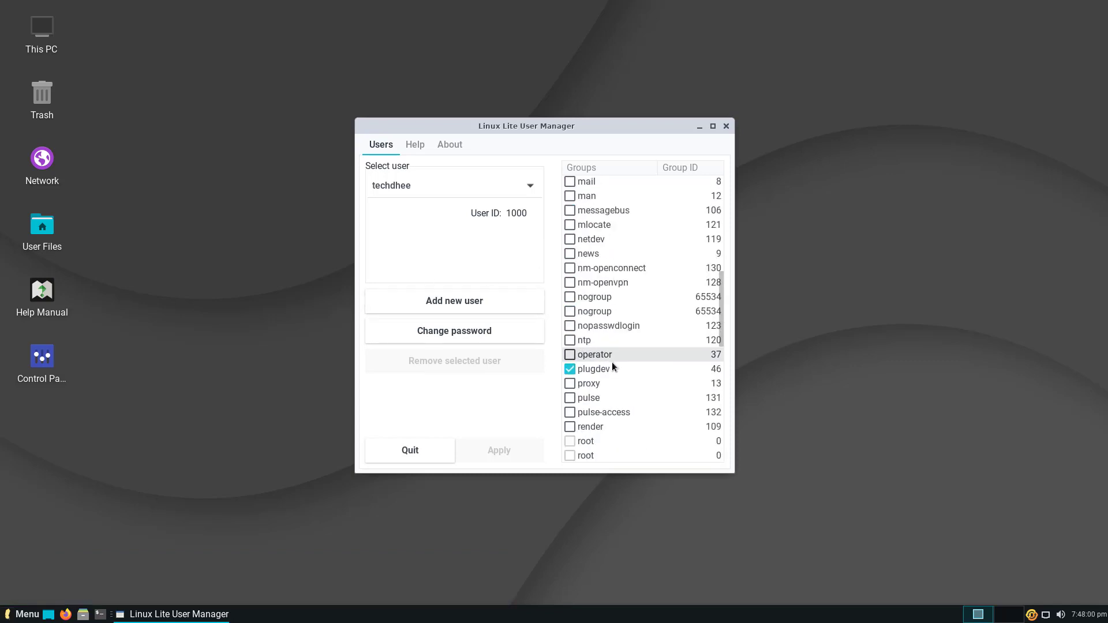
{"action": "scroll", "coordinate": [612, 367], "scroll_direction": "down", "scroll_amount": 4}
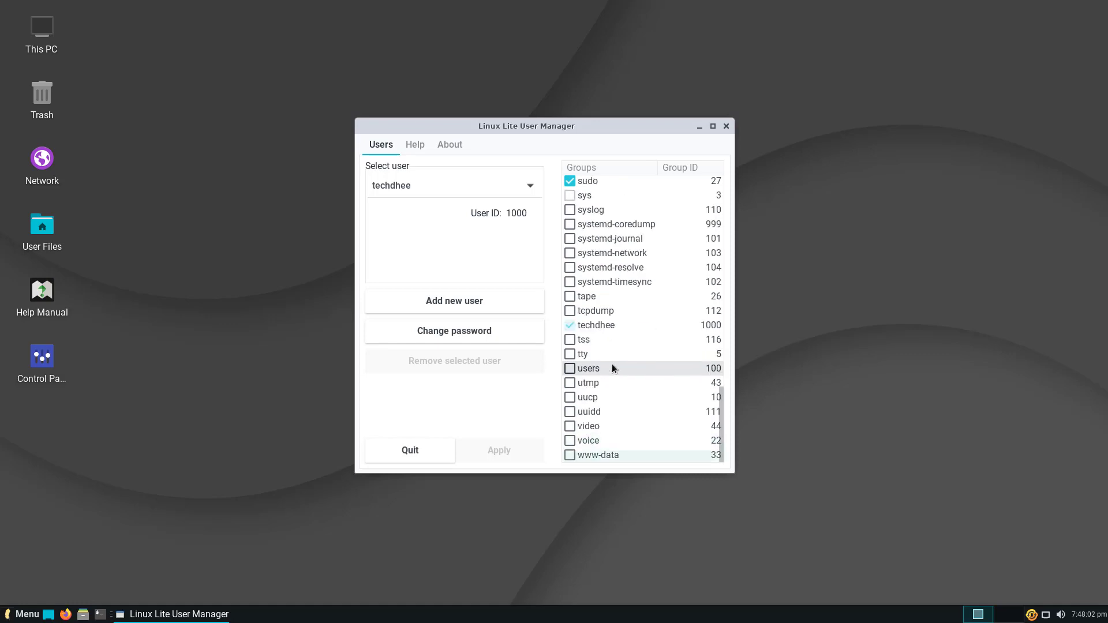
{"action": "scroll", "coordinate": [594, 312], "scroll_direction": "up", "scroll_amount": 3}
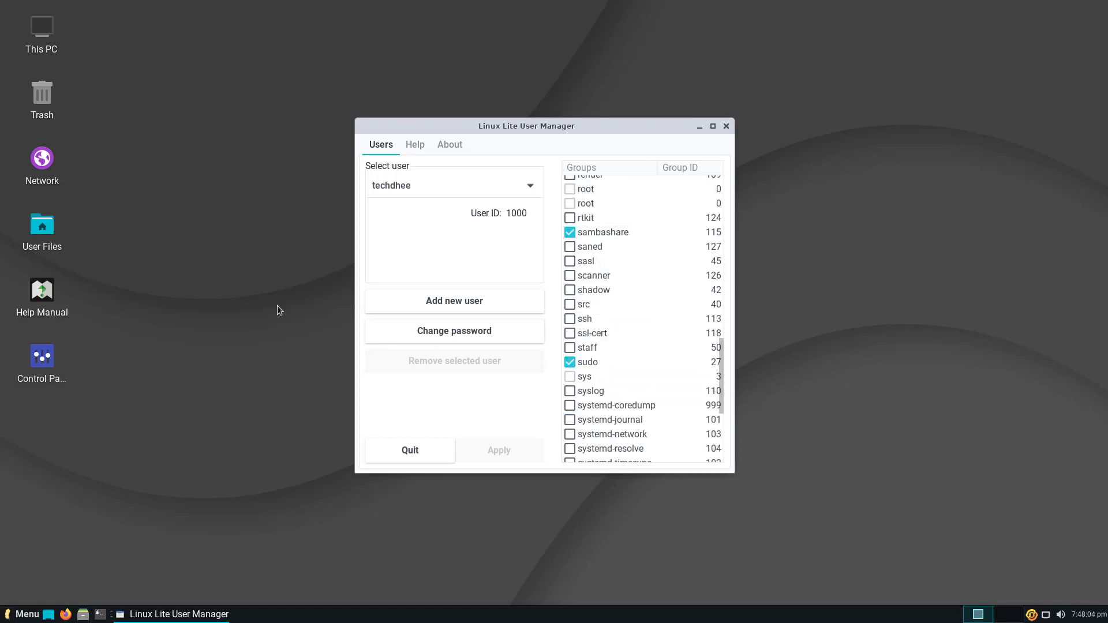
{"action": "left_click", "coordinate": [423, 146]}
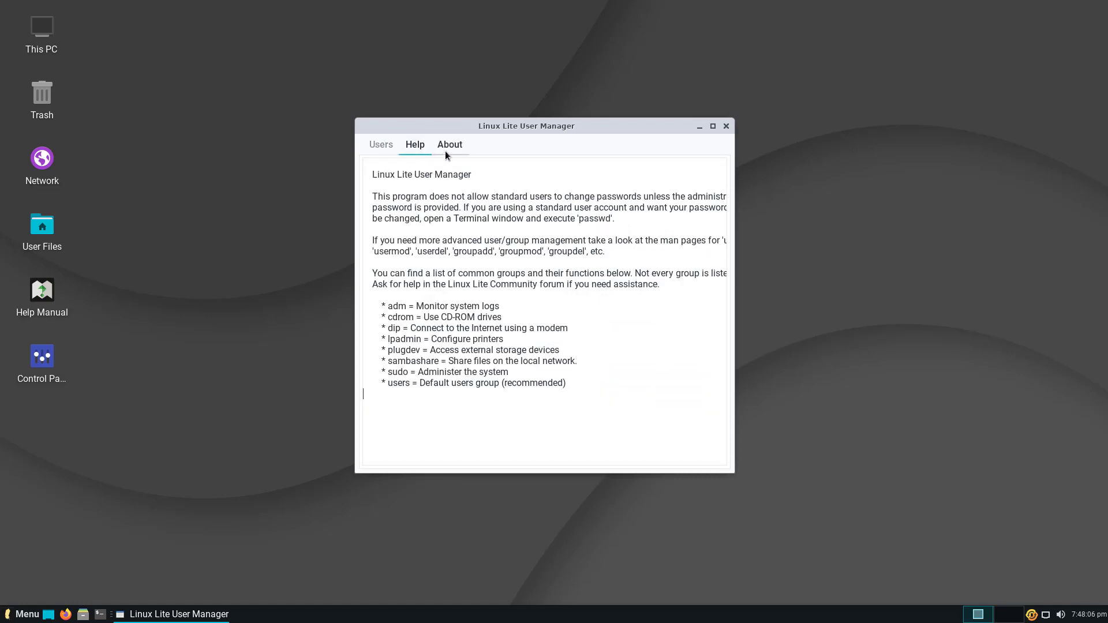
{"action": "left_click", "coordinate": [445, 148]}
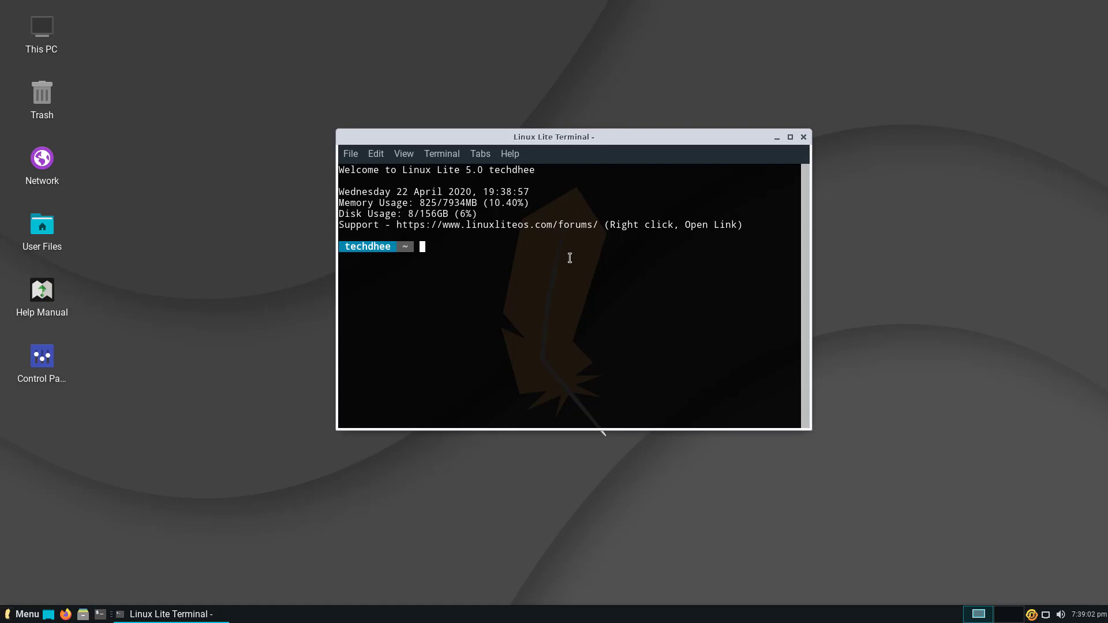
Step: Install neofetch in the terminal with "sudo apt install neofetch", entering the sudo password
{"action": "type", "text": "sudo apt inst"}
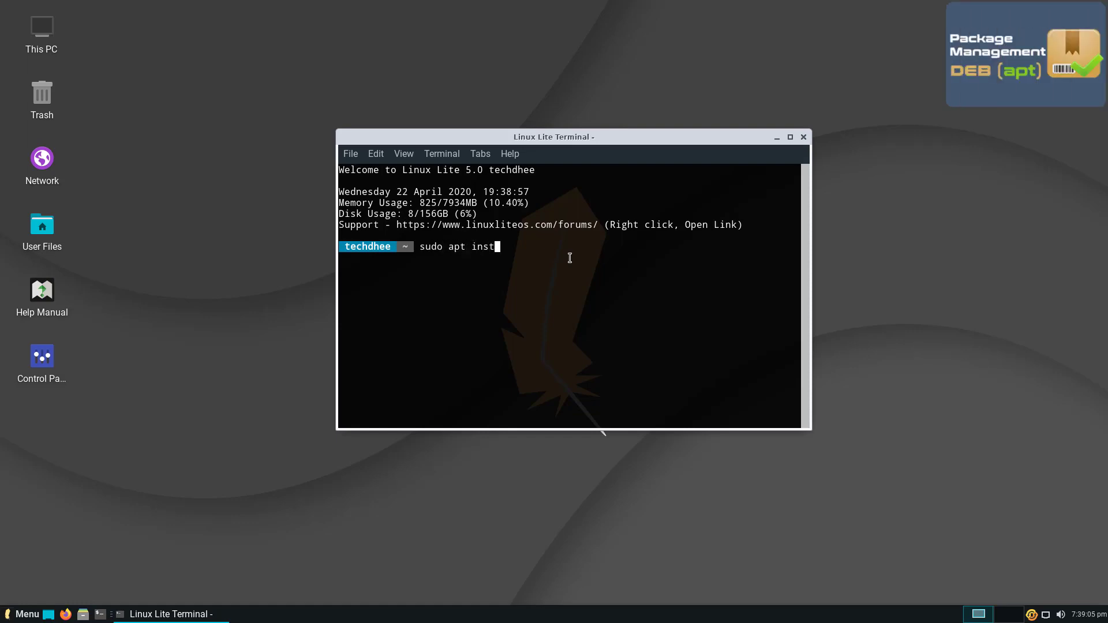
{"action": "type", "text": "all neofetch"}
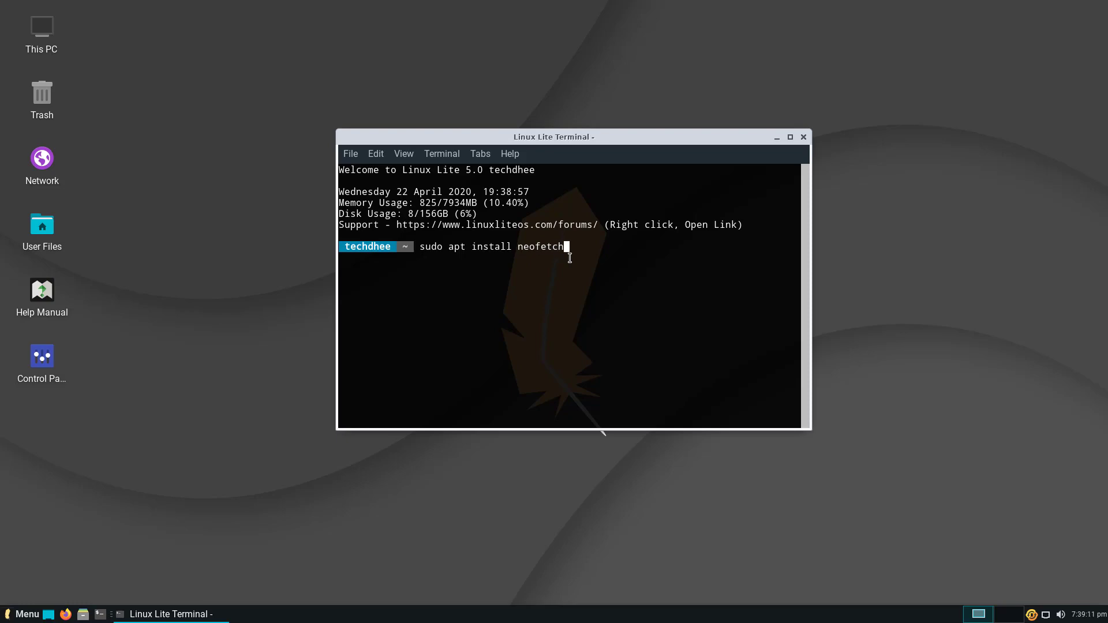
{"action": "key", "text": "Return"}
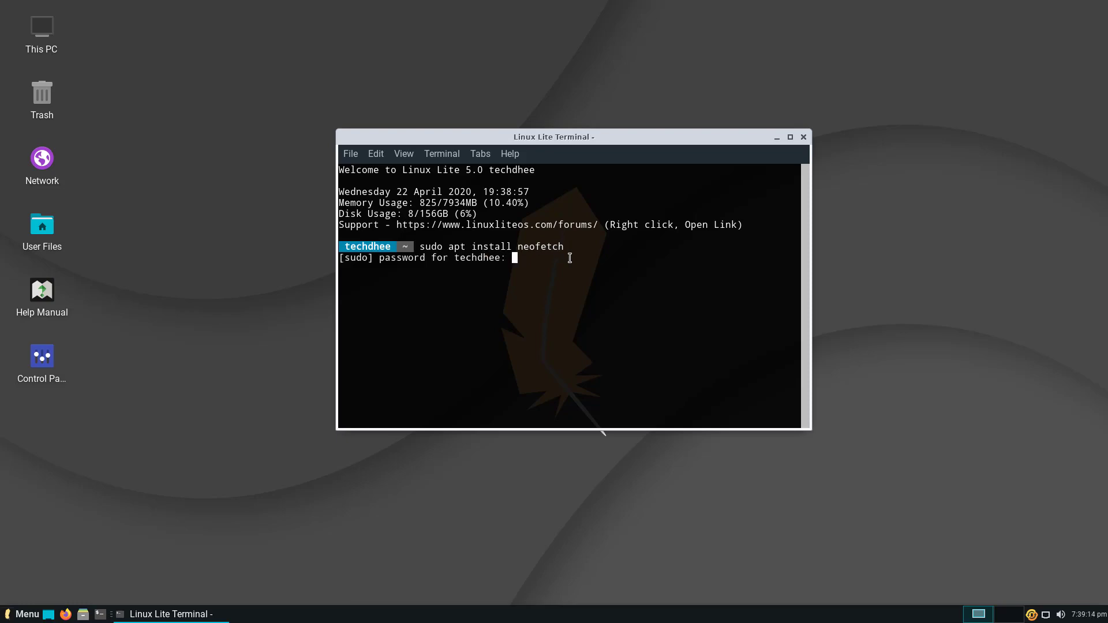
{"action": "key", "text": "Return"}
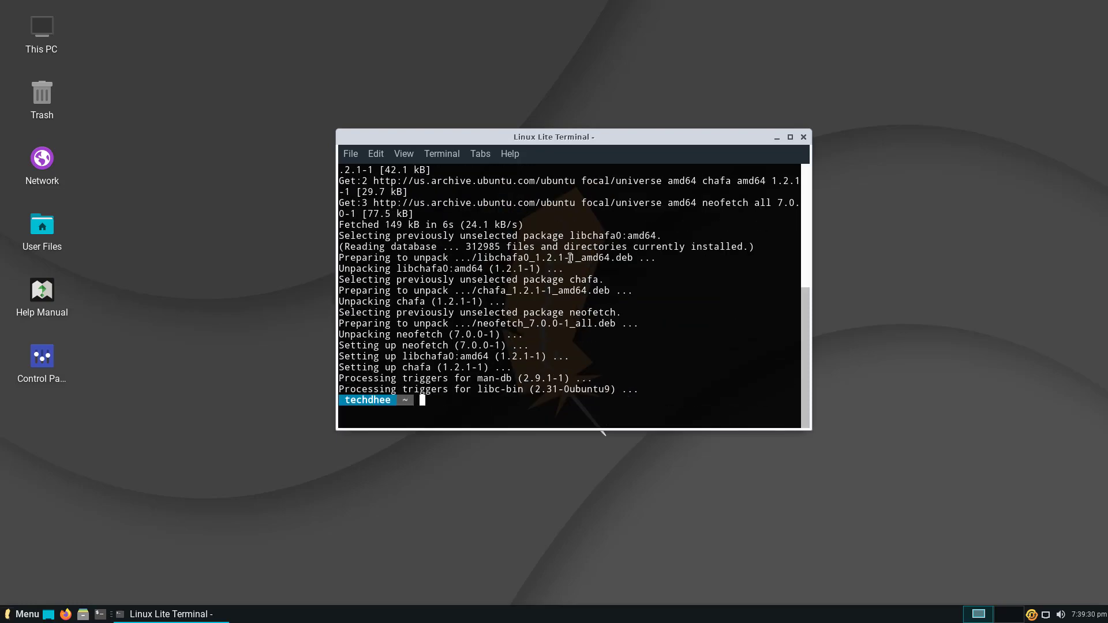
Step: Clear the terminal and run neofetch and htop to view the system information and running processes
{"action": "type", "text": "clea"}
{"action": "type", "text": "neofet"}
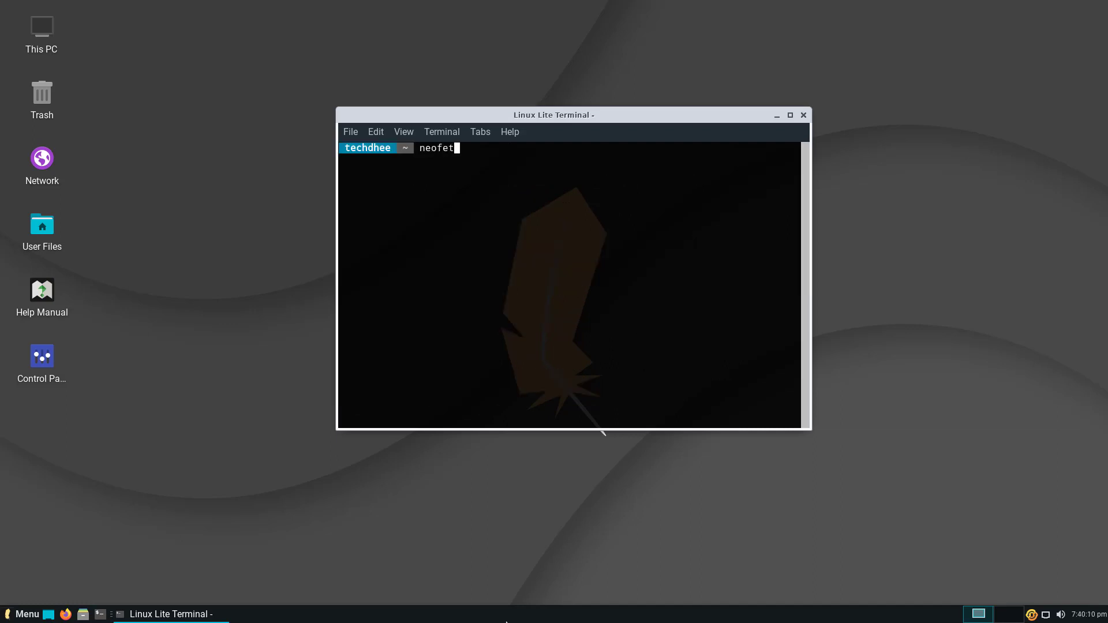
{"action": "type", "text": "ch"}
{"action": "key", "text": "Return"}
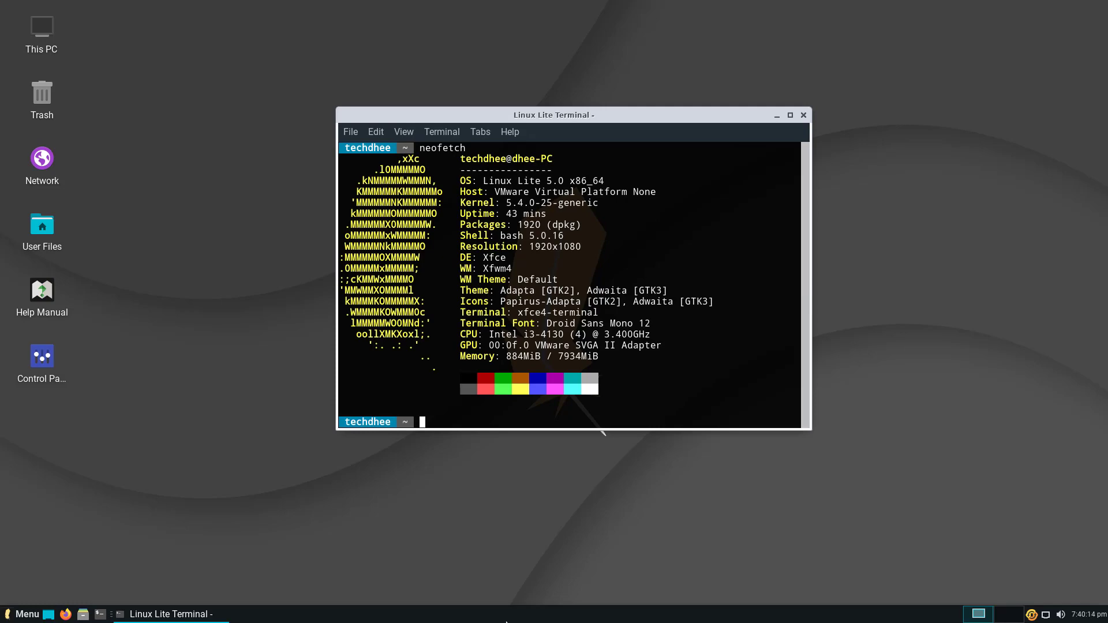
{"action": "type", "text": "htop"}
{"action": "key", "text": "Return"}
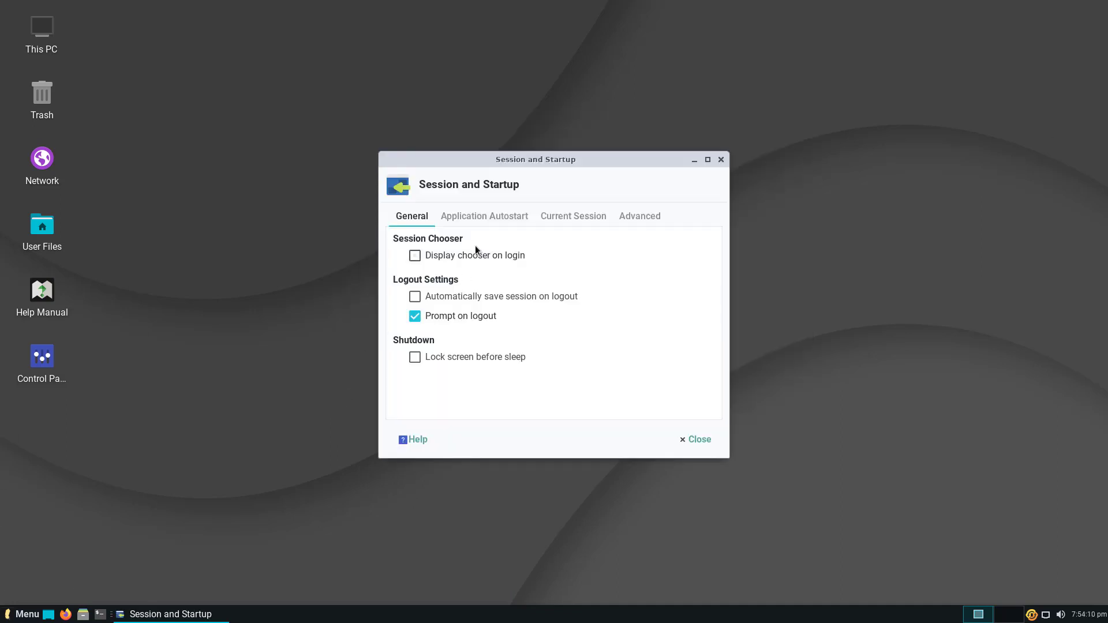
Step: Enable Lite Widget in the application autostart list of Session and Startup
{"action": "left_click", "coordinate": [478, 226]}
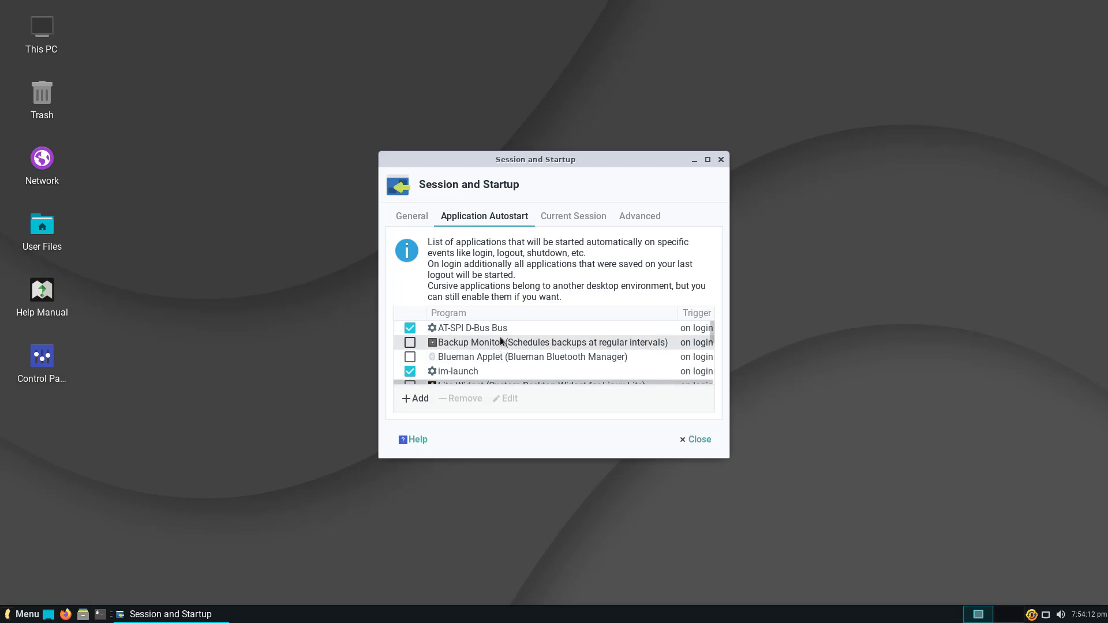
{"action": "scroll", "coordinate": [512, 333], "scroll_direction": "down", "scroll_amount": 3}
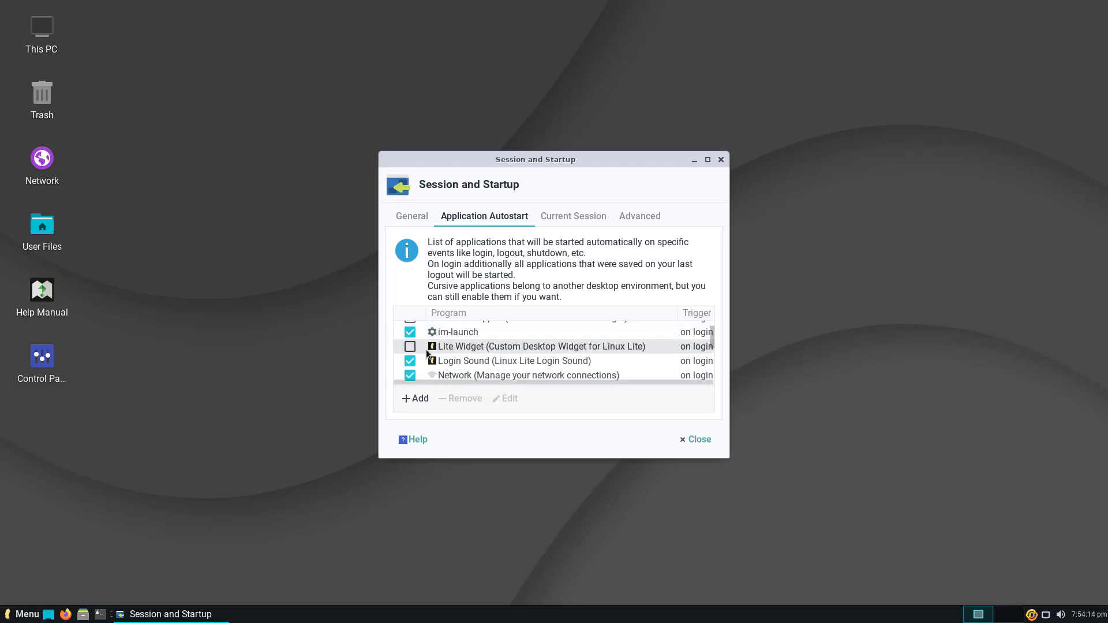
{"action": "left_click", "coordinate": [411, 347]}
Step: Look through the remaining autostart applications and view the Current Session and Advanced settings of Session and Startup
{"action": "scroll", "coordinate": [485, 346], "scroll_direction": "down", "scroll_amount": 3}
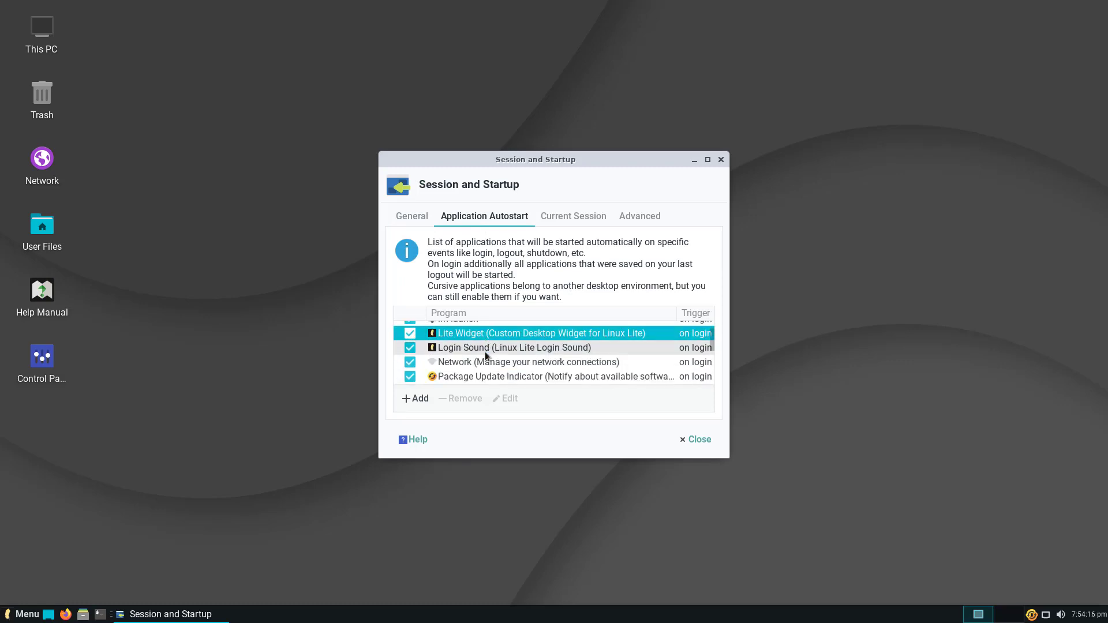
{"action": "scroll", "coordinate": [485, 352], "scroll_direction": "down", "scroll_amount": 6}
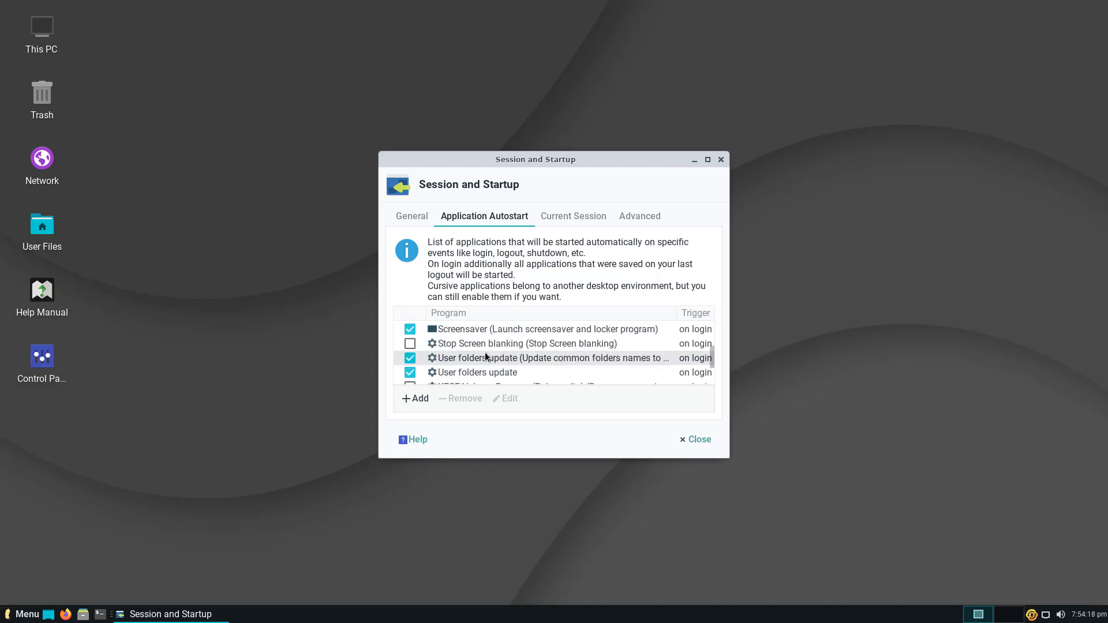
{"action": "scroll", "coordinate": [485, 357], "scroll_direction": "down", "scroll_amount": 3}
{"action": "scroll", "coordinate": [484, 352], "scroll_direction": "down", "scroll_amount": 5}
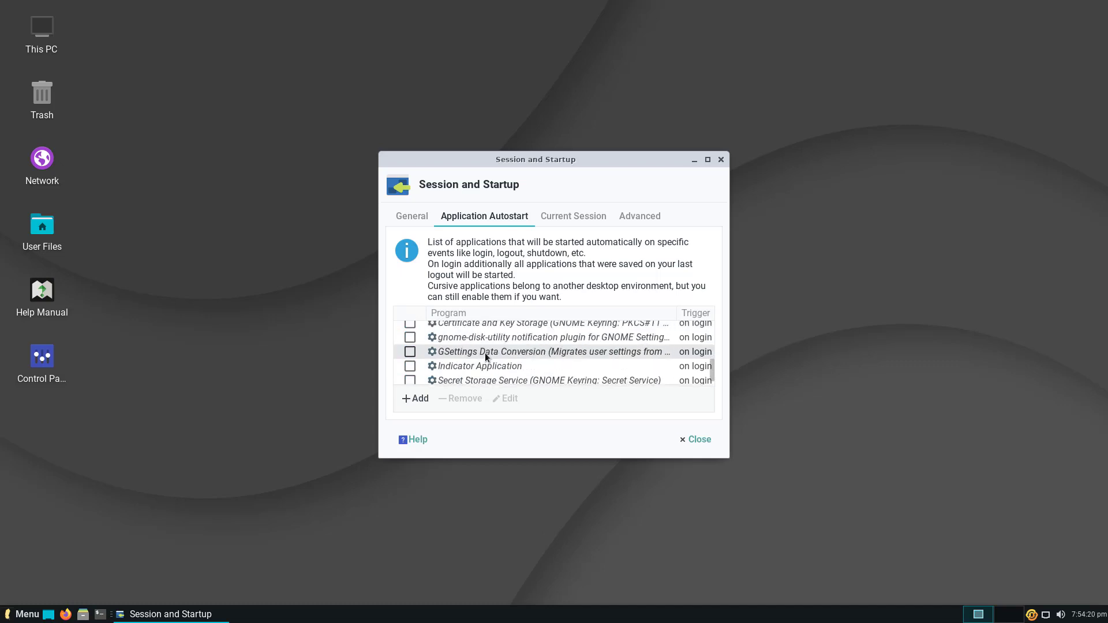
{"action": "scroll", "coordinate": [484, 356], "scroll_direction": "up", "scroll_amount": 5}
{"action": "scroll", "coordinate": [484, 355], "scroll_direction": "up", "scroll_amount": 3}
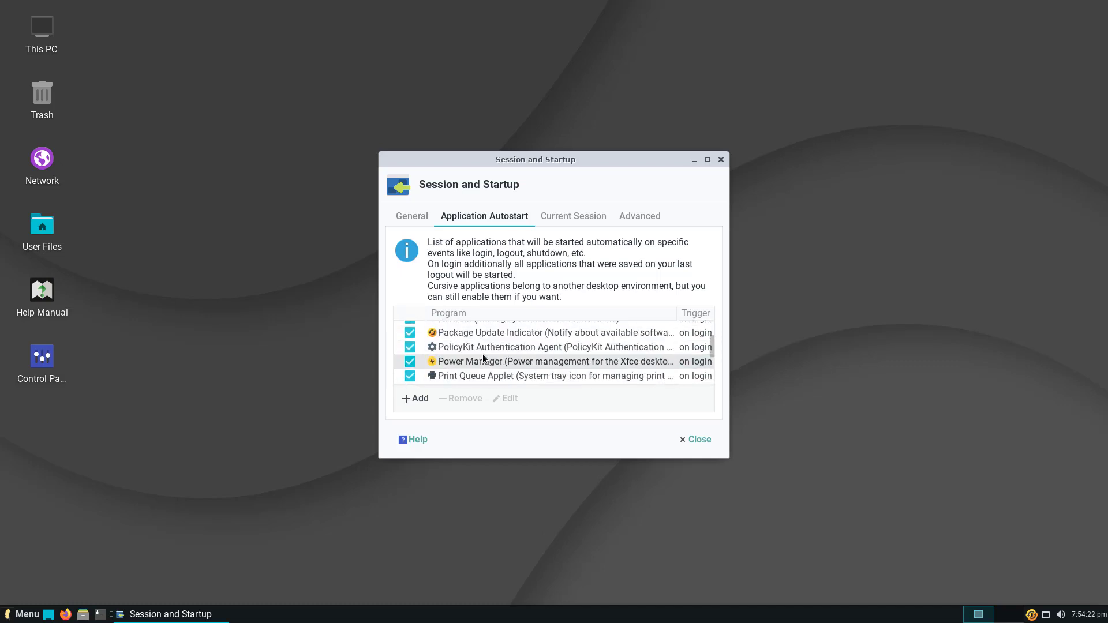
{"action": "left_click", "coordinate": [561, 216]}
{"action": "left_click", "coordinate": [636, 216]}
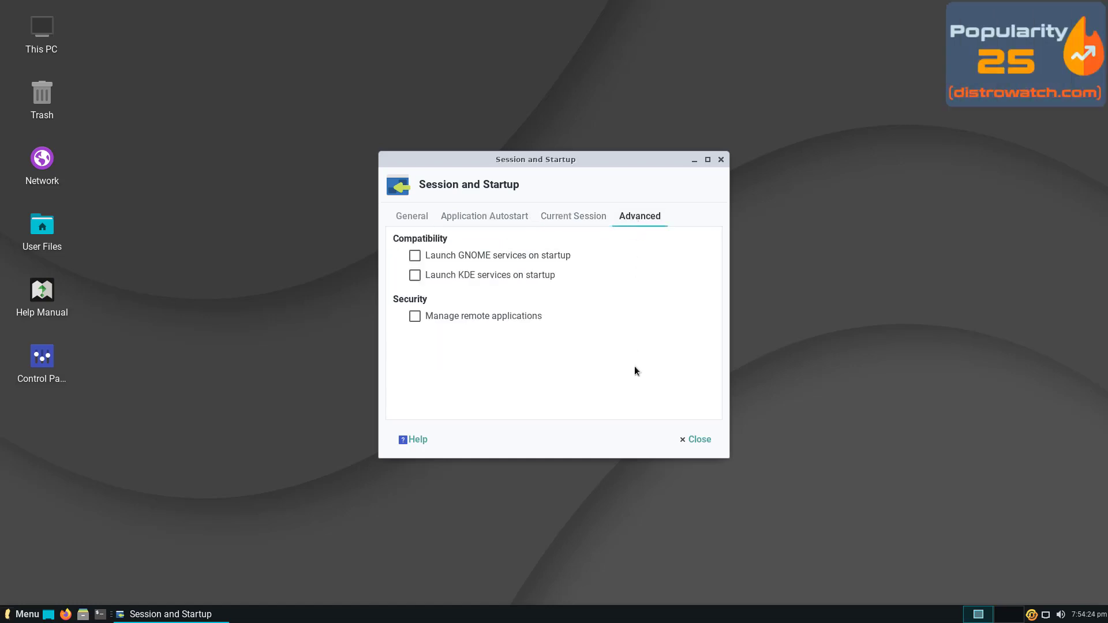
Step: Close Session and Startup, restart the computer and log back in with the account password
{"action": "left_click", "coordinate": [695, 438]}
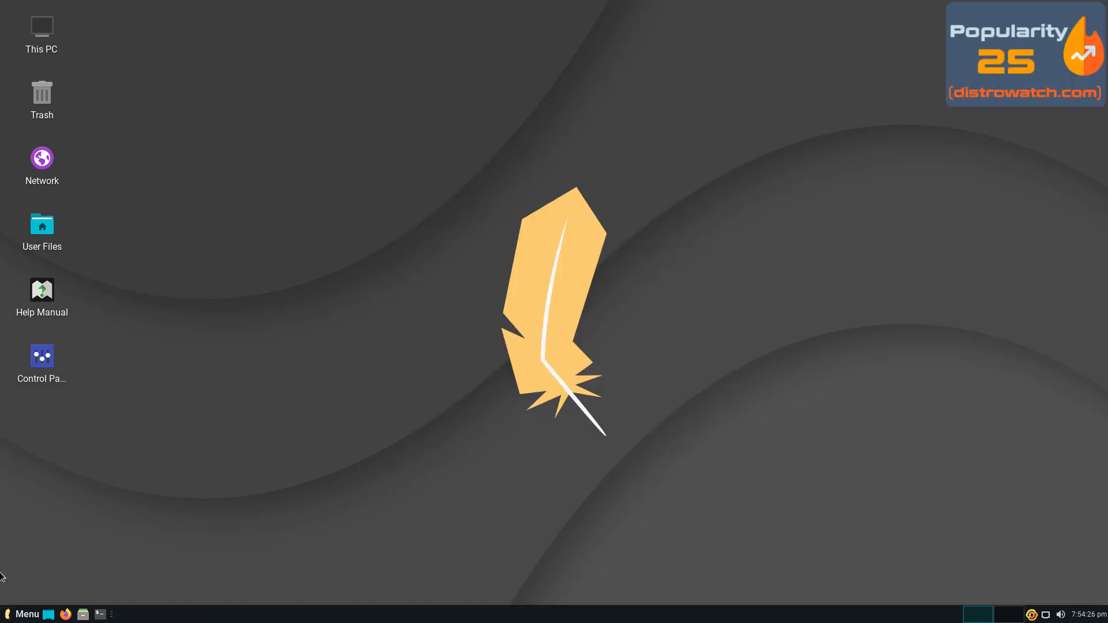
{"action": "left_click", "coordinate": [23, 614]}
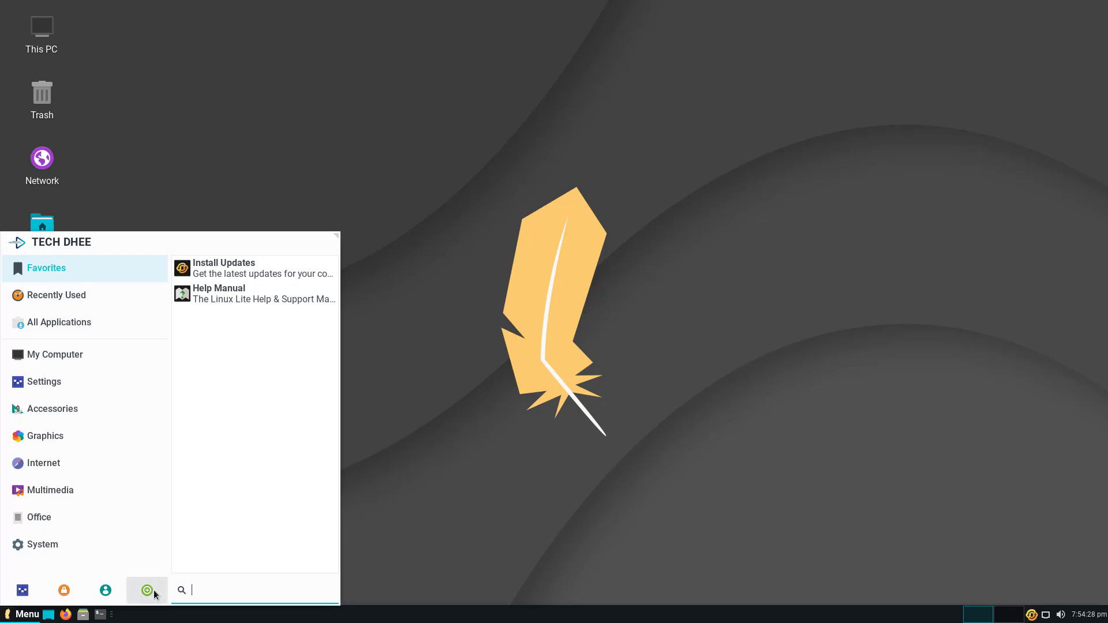
{"action": "left_click", "coordinate": [154, 590]}
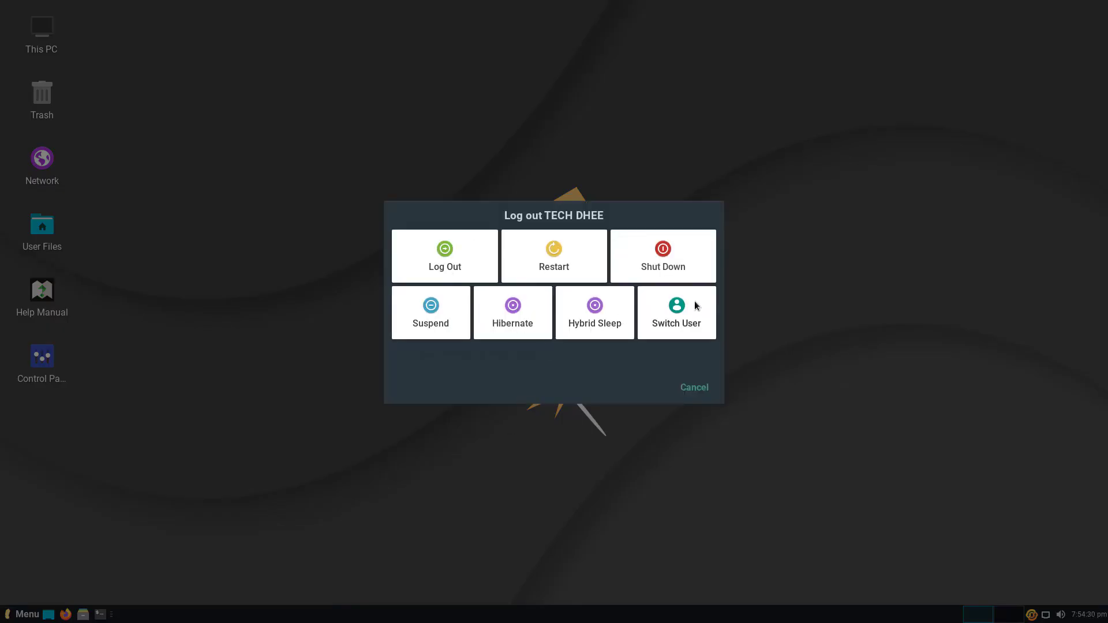
{"action": "left_click", "coordinate": [555, 260]}
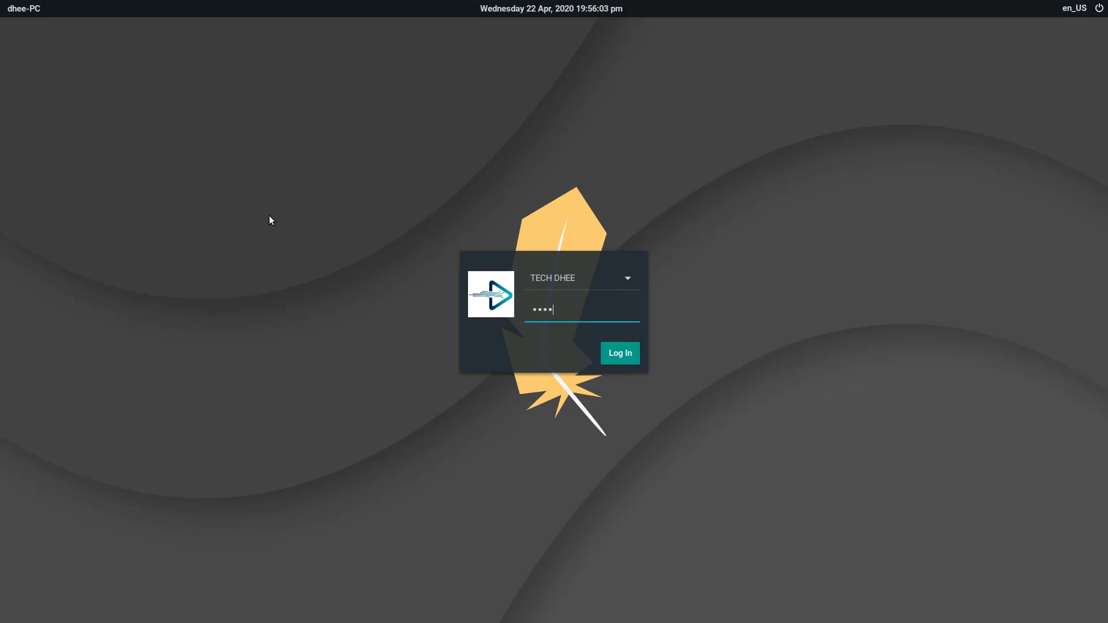
{"action": "key", "text": "Return"}
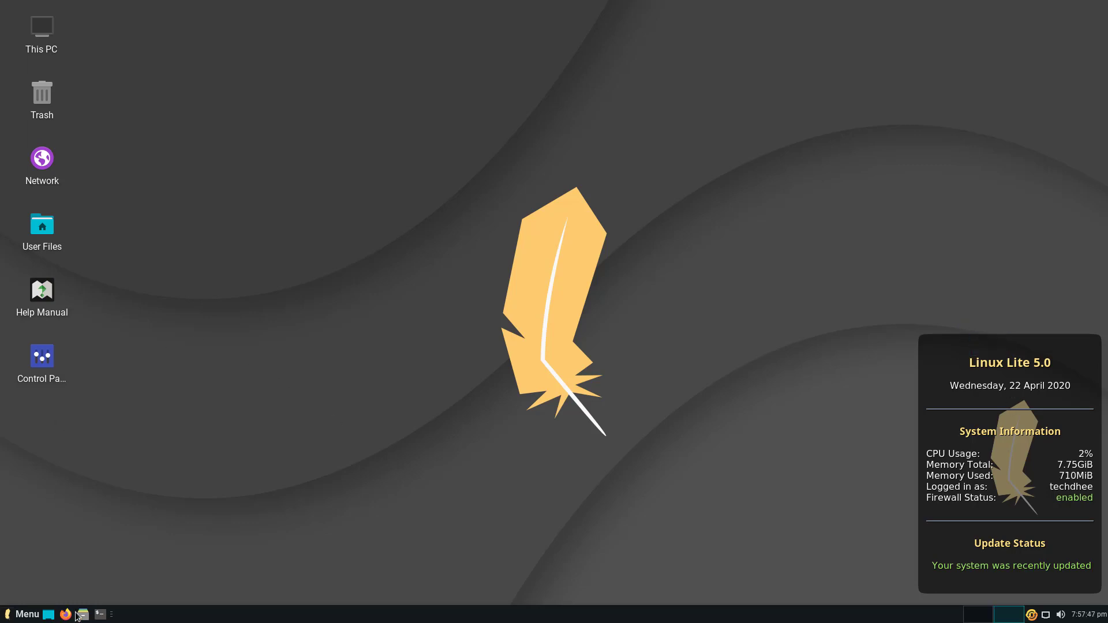
Step: Open a terminal, move its window to the middle of the desktop and check the kernel version with "uname -r"
{"action": "left_click", "coordinate": [102, 615]}
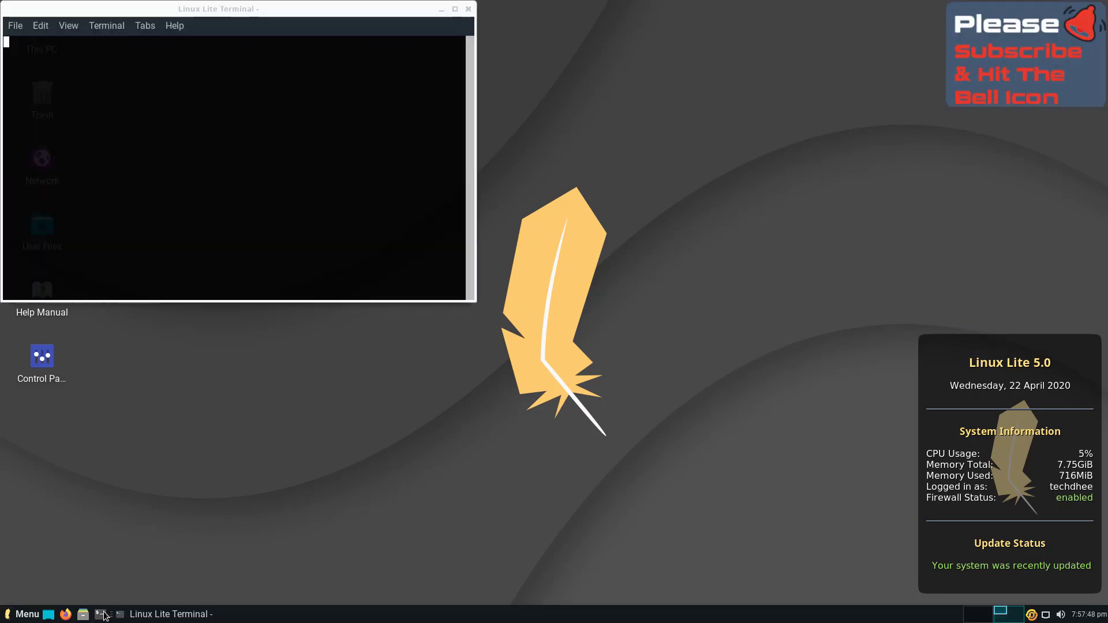
{"action": "left_click_drag", "start_coordinate": [251, 2], "coordinate": [606, 128]}
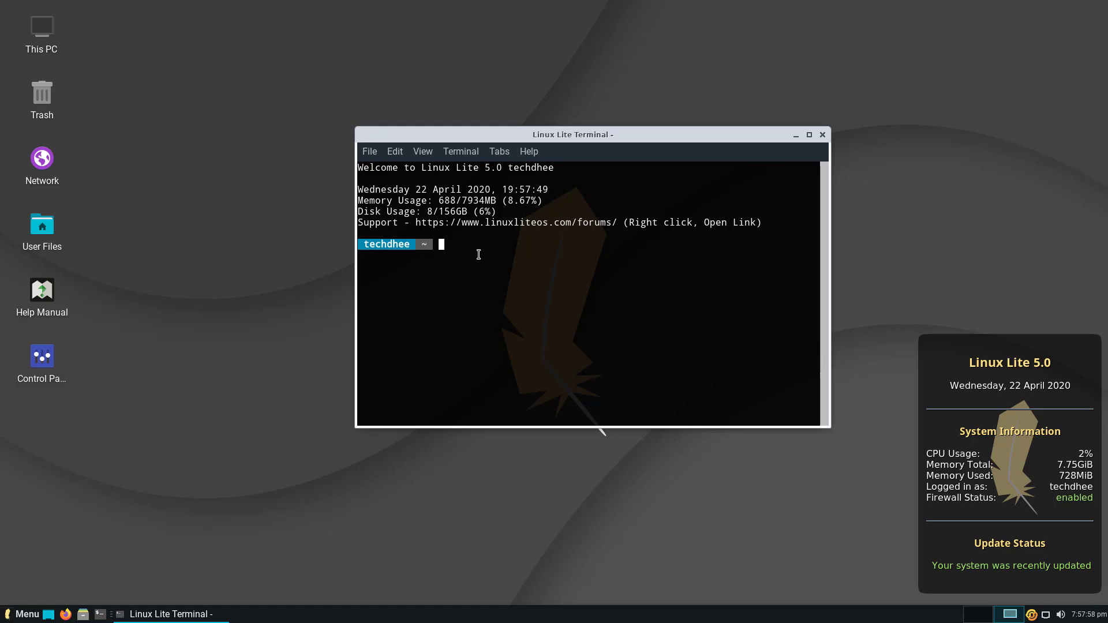
{"action": "type", "text": "uname -r"}
{"action": "key", "text": "Return"}
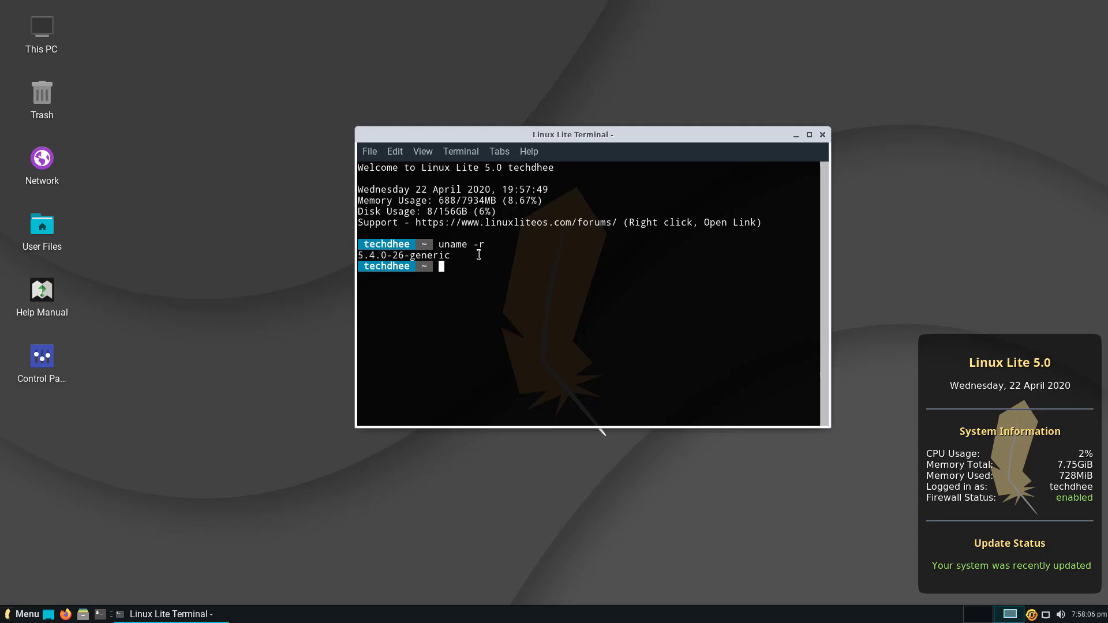
Step: Display the operating system release details with "cat /etc/os-release" and examine the version entries
{"action": "type", "text": "cat /etc/os-r"}
{"action": "key", "text": "Tab"}
{"action": "key", "text": "Return"}
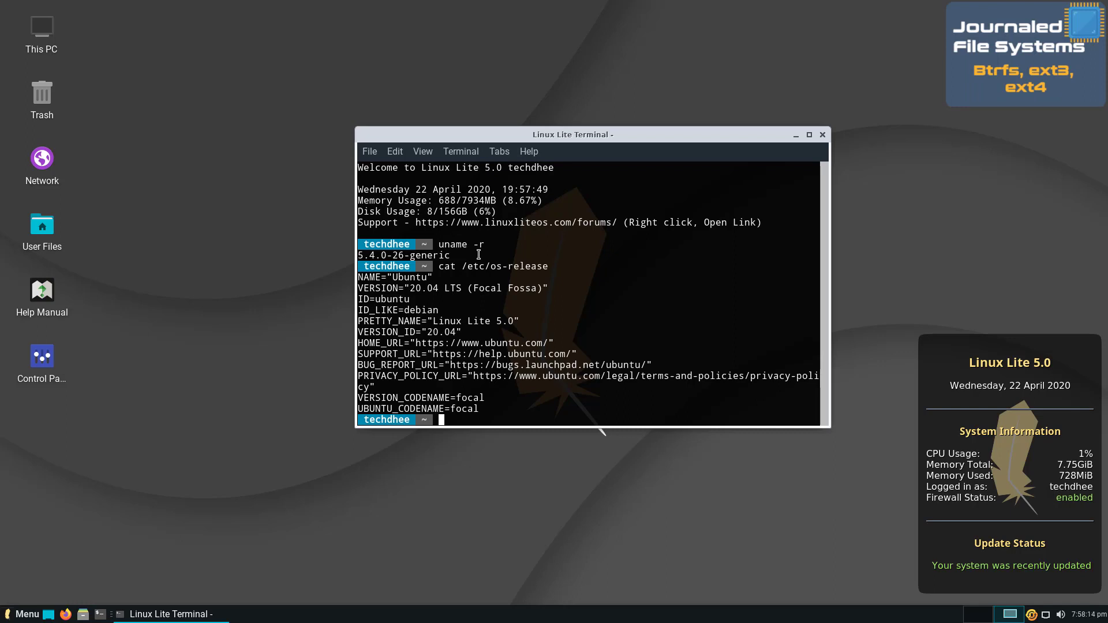
{"action": "left_click_drag", "start_coordinate": [362, 332], "coordinate": [517, 335]}
{"action": "left_click", "coordinate": [518, 335]}
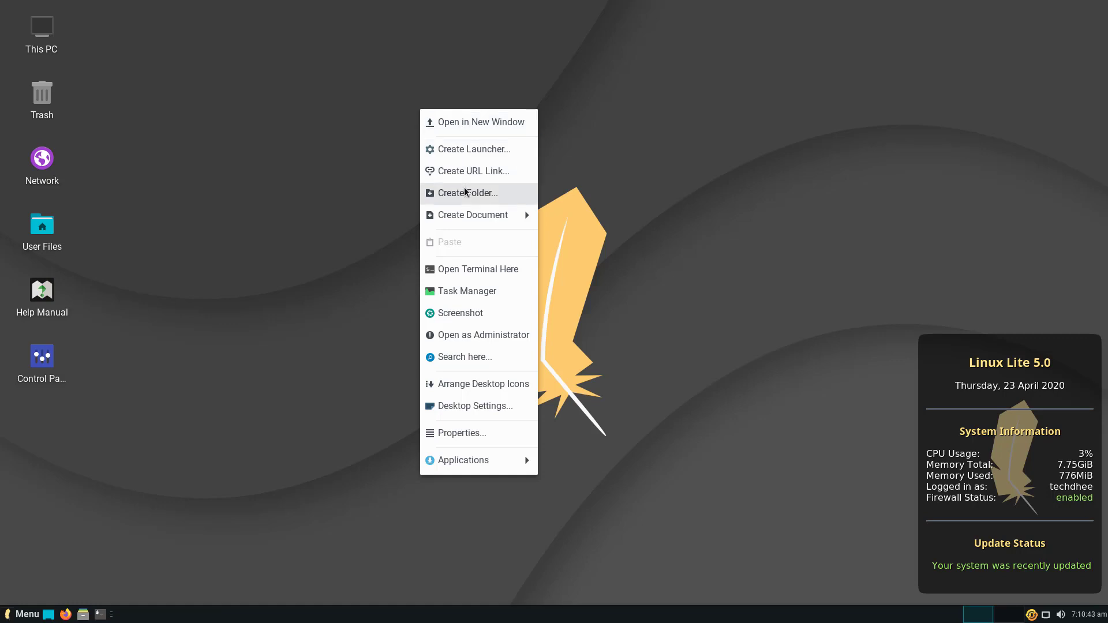
Step: Examine the desktop context menu and its Applications categories, including Settings, Accessories and System
{"action": "mouse_move", "coordinate": [467, 215]}
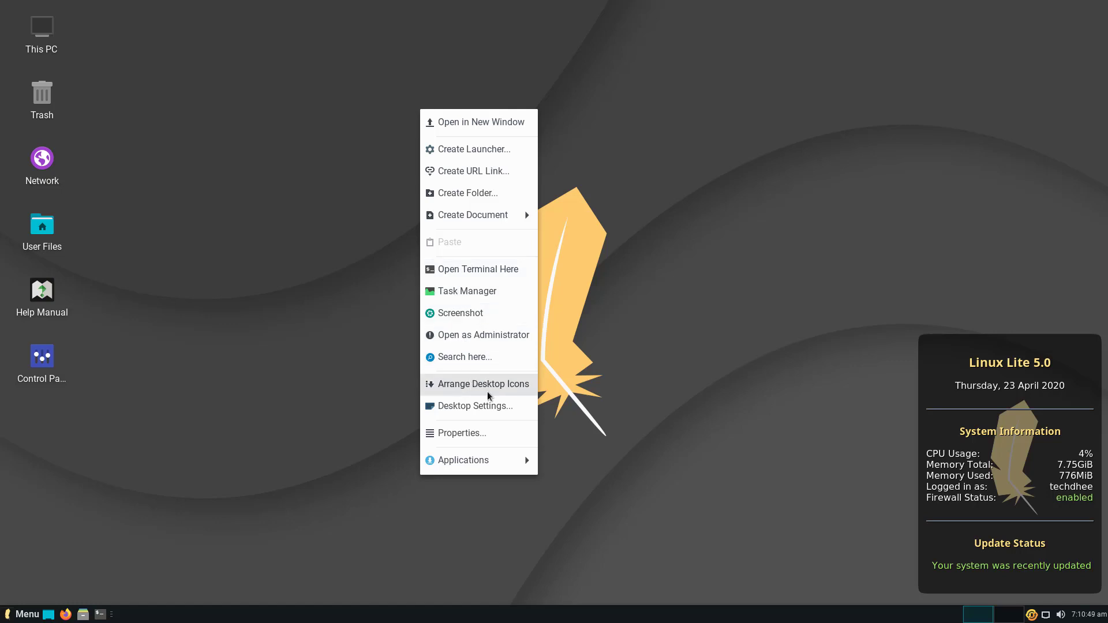
{"action": "mouse_move", "coordinate": [508, 461]}
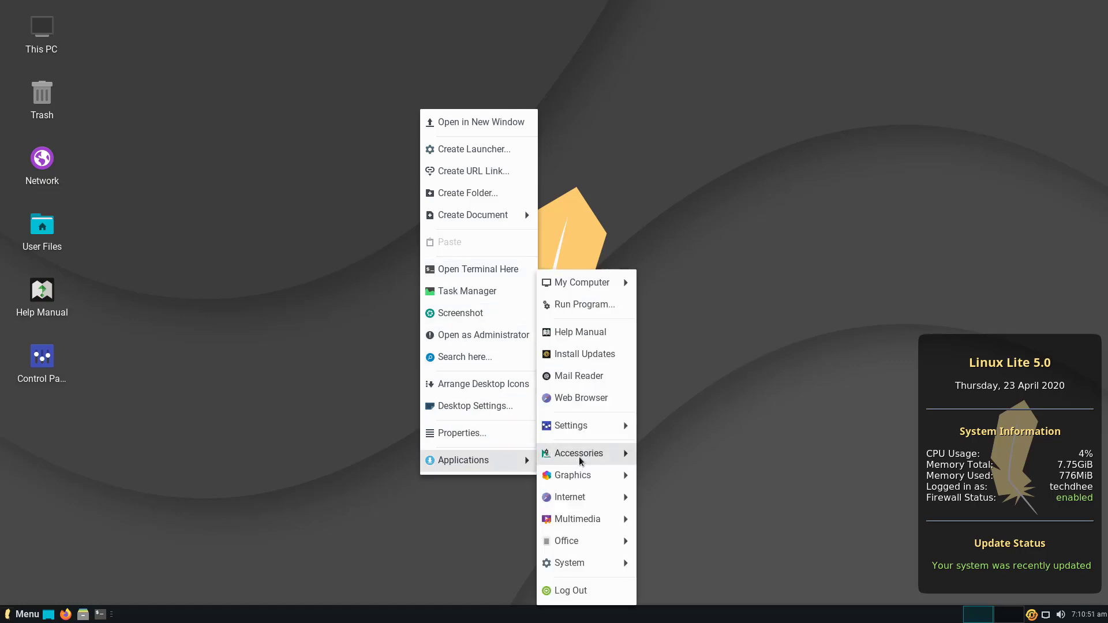
{"action": "mouse_move", "coordinate": [573, 287]}
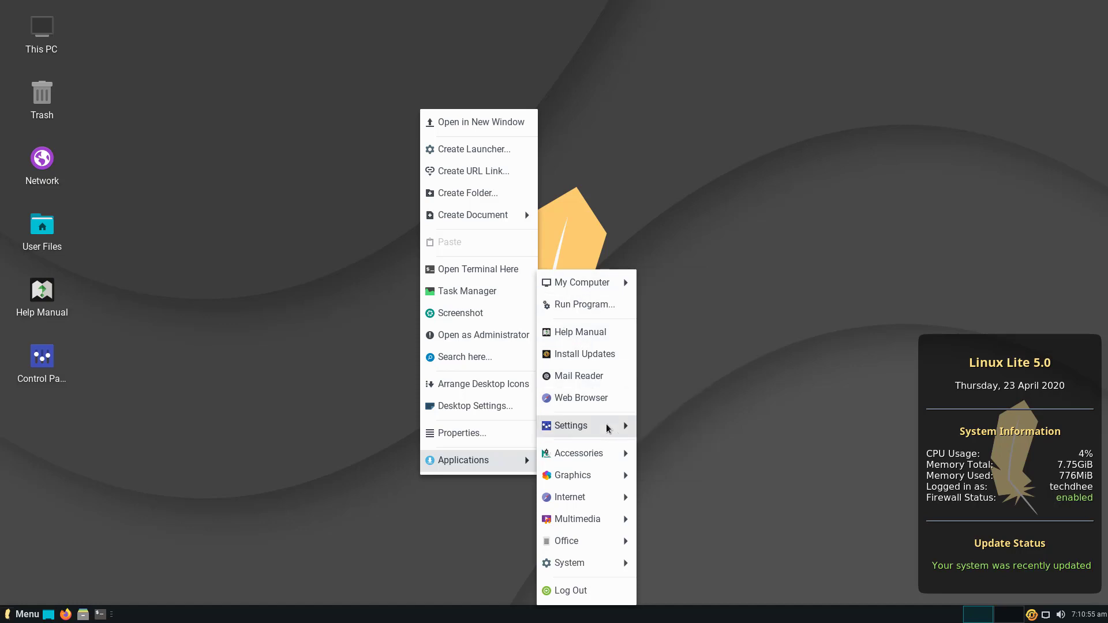
{"action": "mouse_move", "coordinate": [606, 425]}
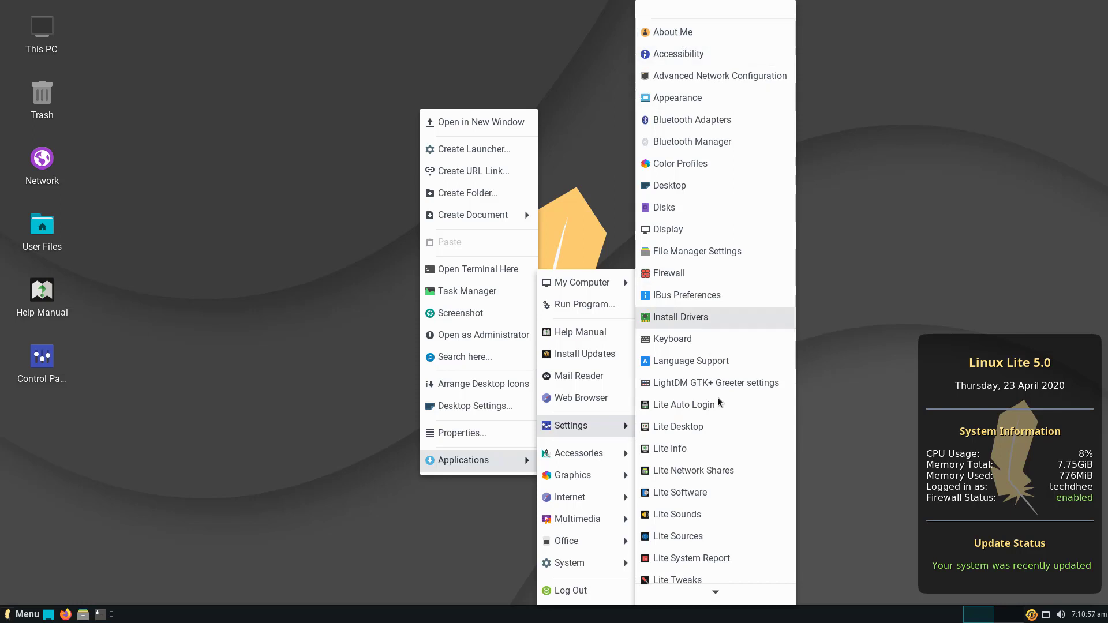
{"action": "mouse_move", "coordinate": [564, 465]}
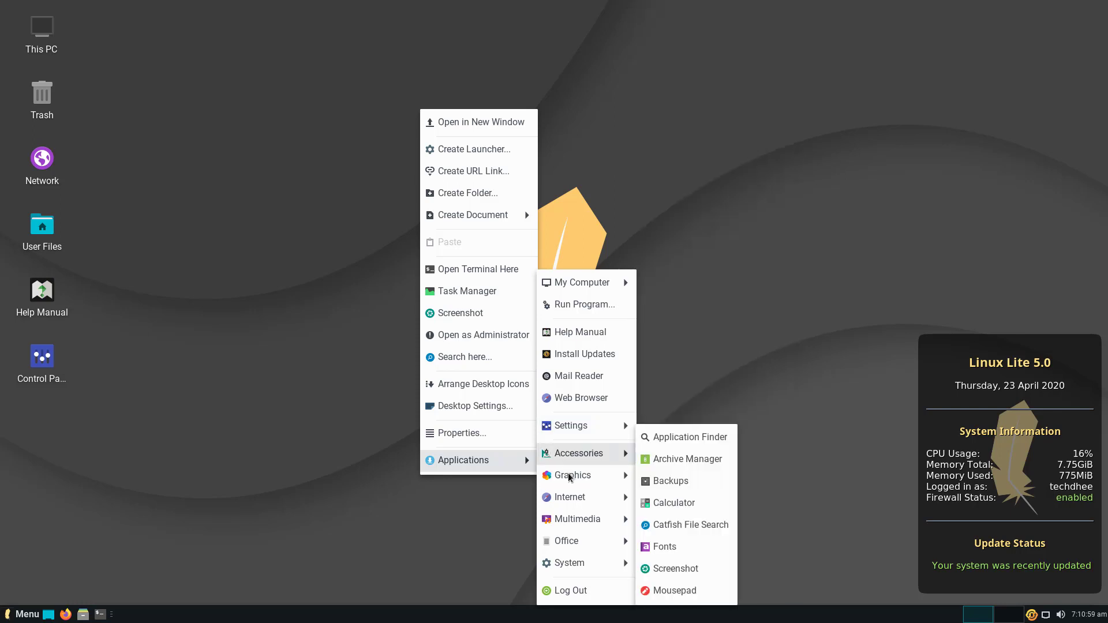
{"action": "mouse_move", "coordinate": [612, 478]}
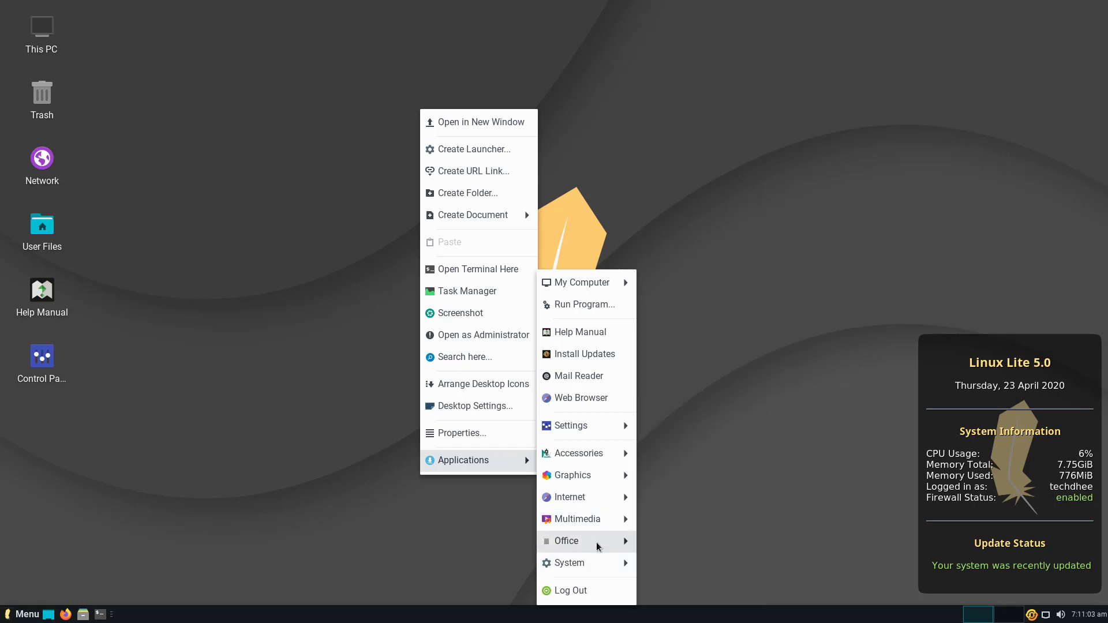
{"action": "mouse_move", "coordinate": [590, 574]}
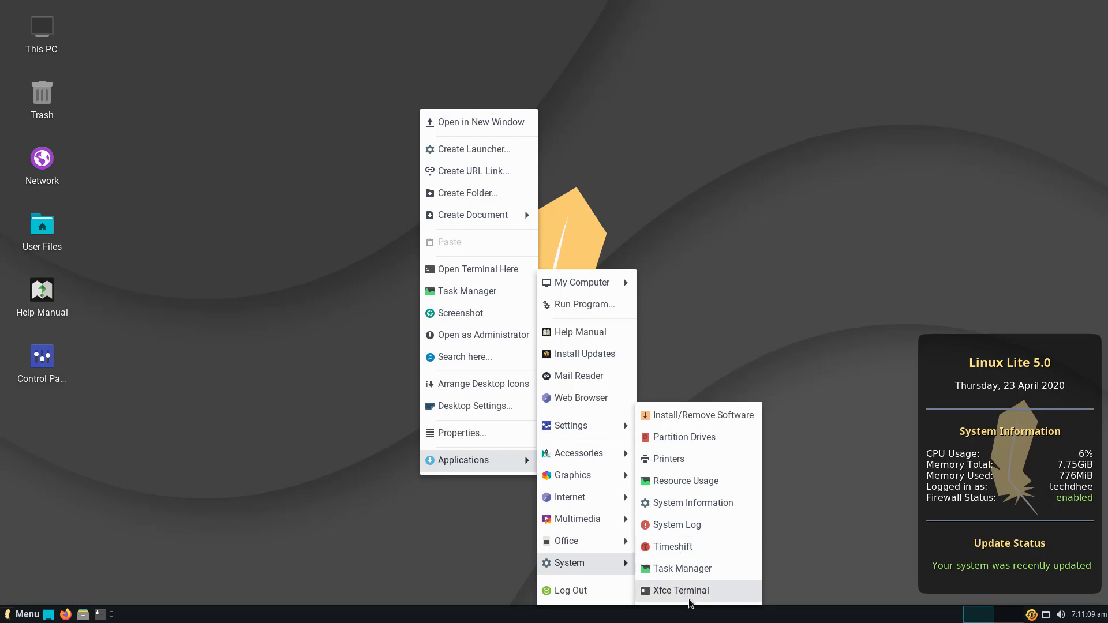
Step: Open the log-out options from the desktop's Applications list and shut down the computer
{"action": "left_click", "coordinate": [572, 590]}
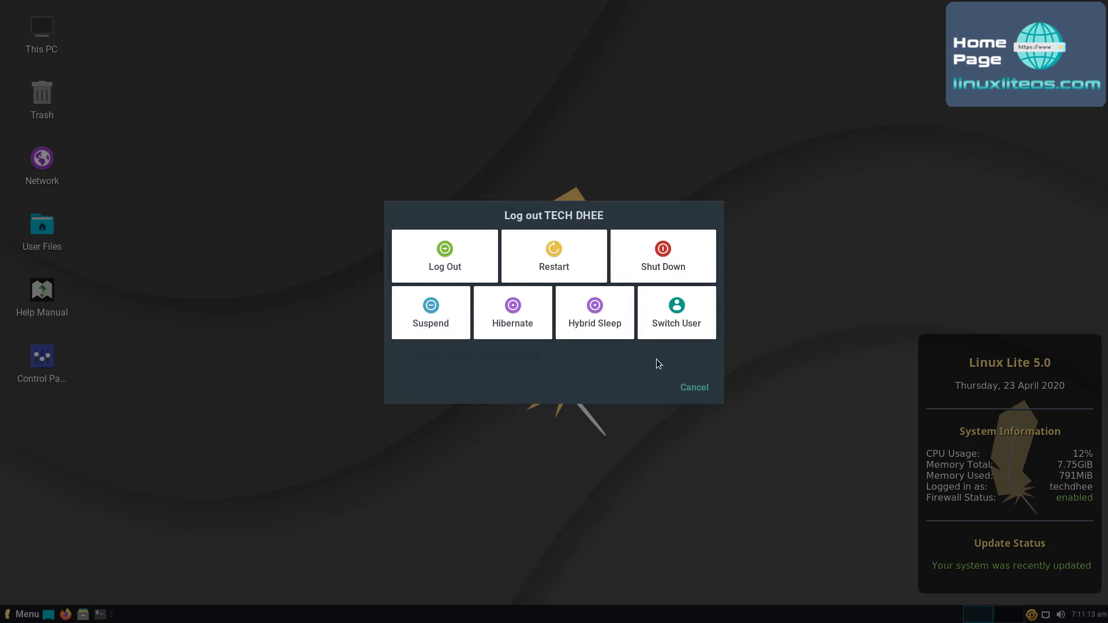
{"action": "left_click", "coordinate": [659, 261]}
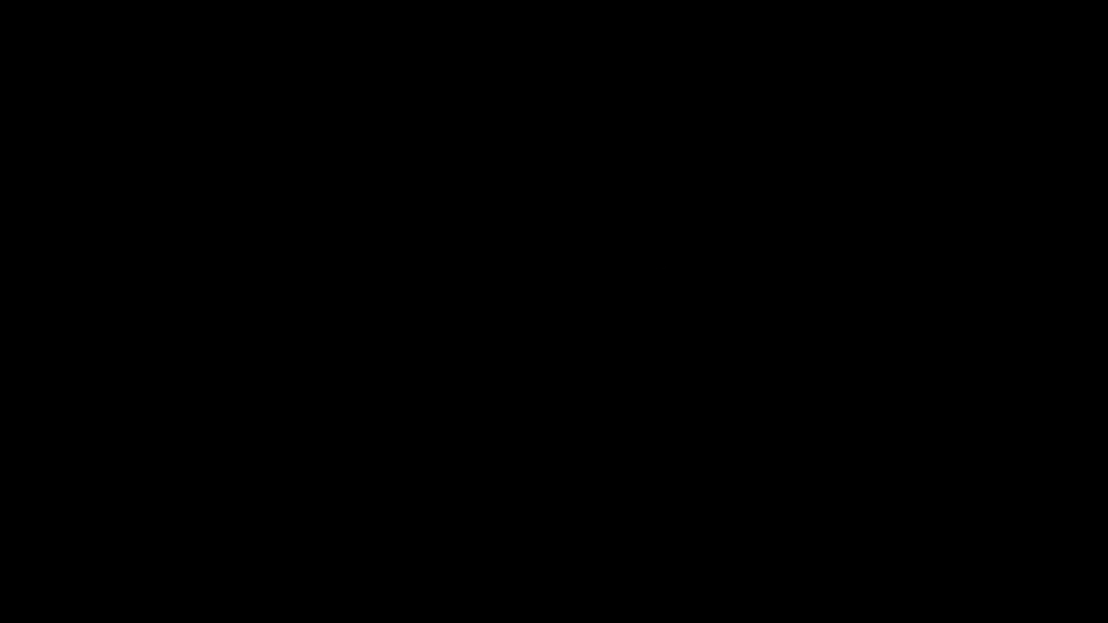